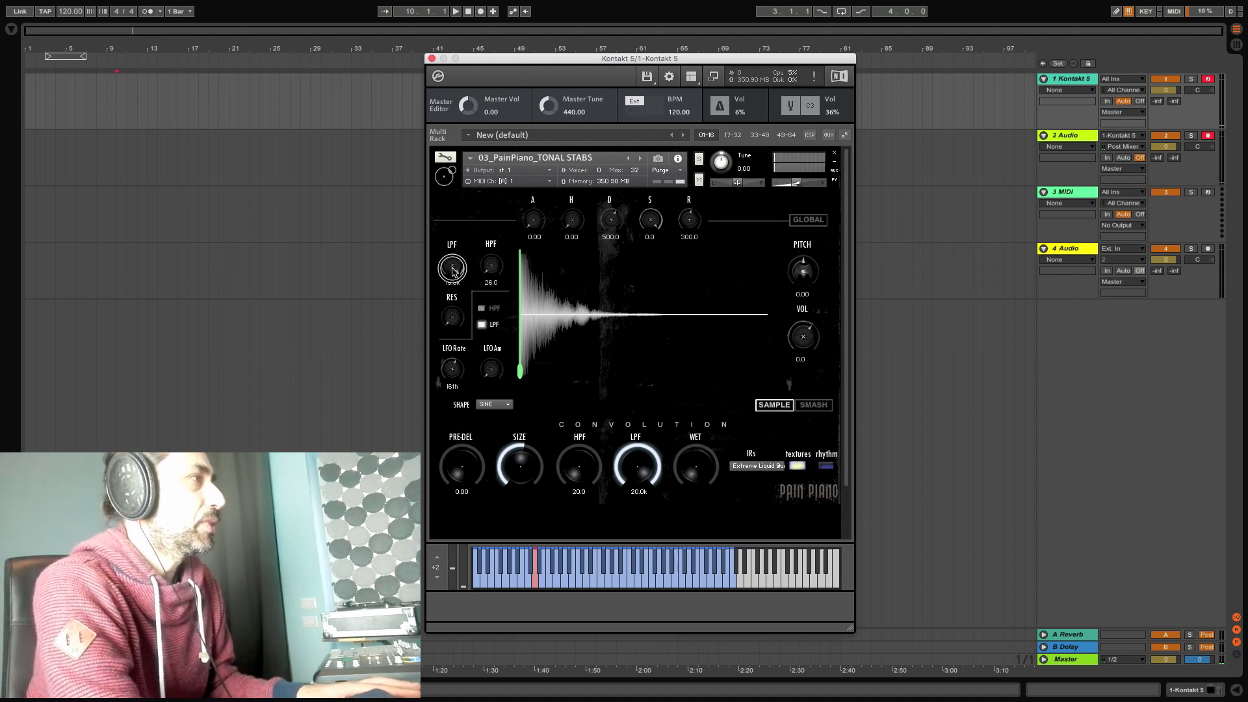
- Sweep the sample's low-pass and high-pass filters, leaving LPF at 19.9k and HPF at 26.0, and check the LFO shape options
left_click_drag(465, 269, 495, 221)
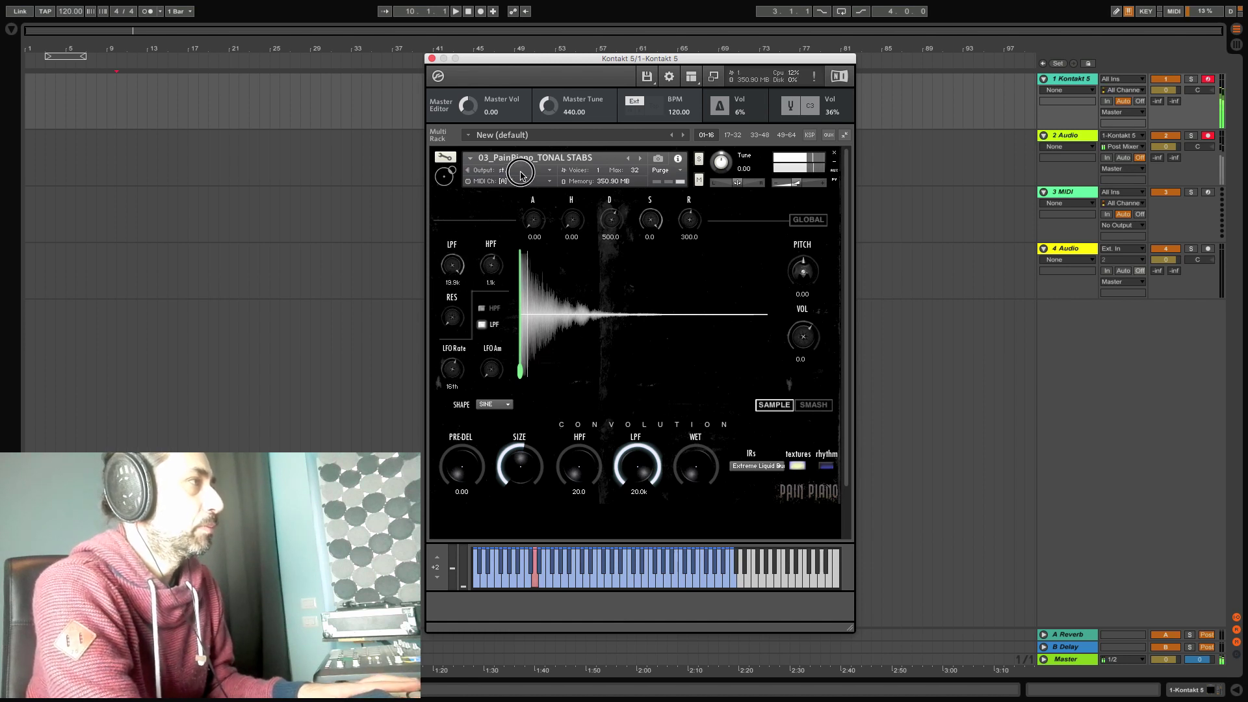
left_click_drag(492, 256, 494, 279)
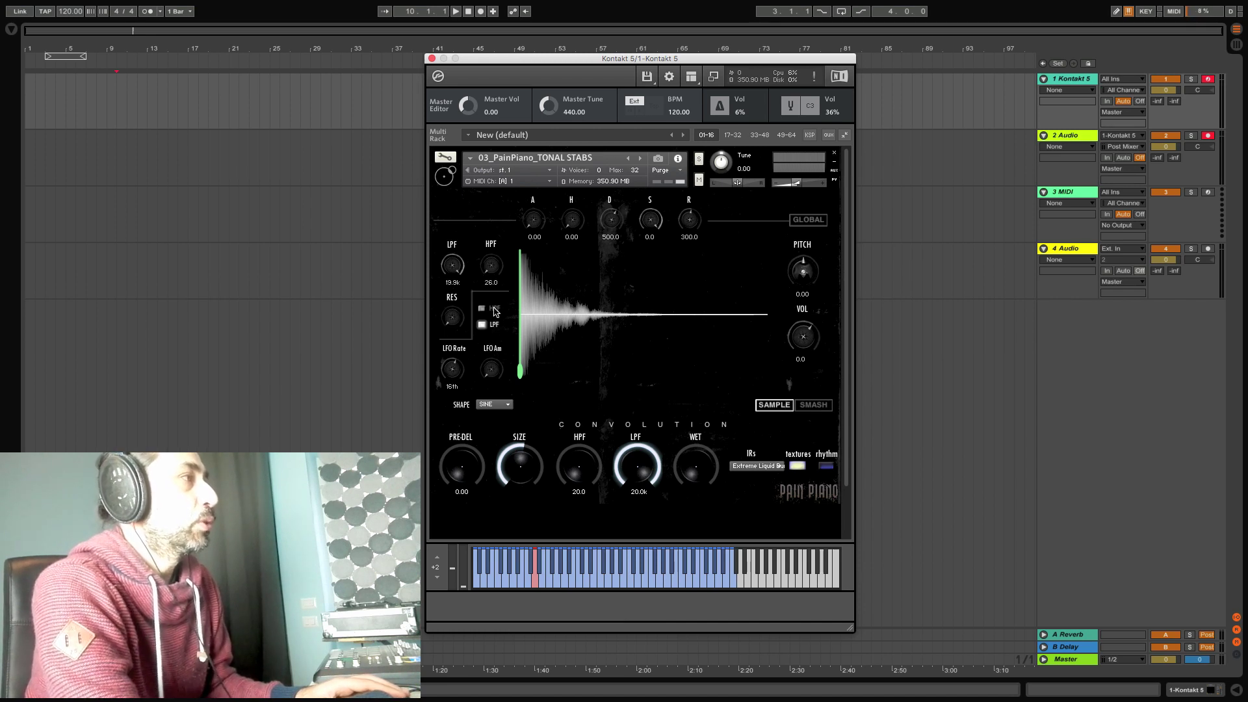
left_click(498, 406)
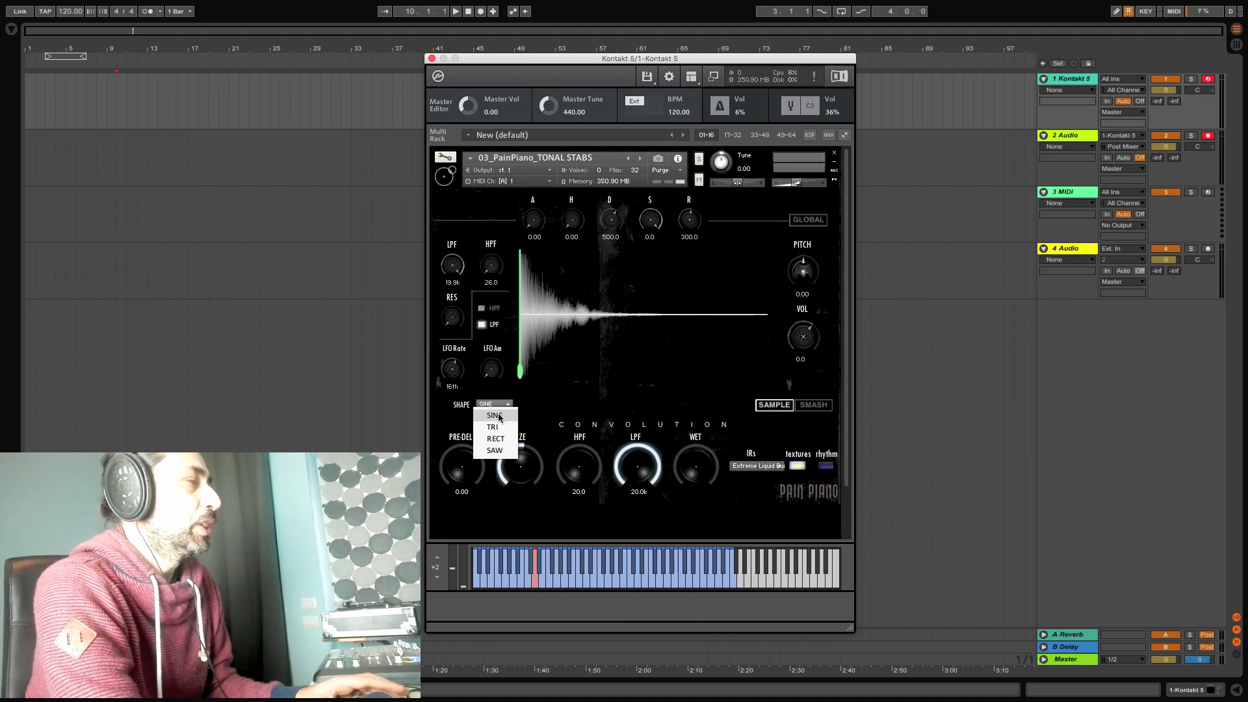
left_click(545, 405)
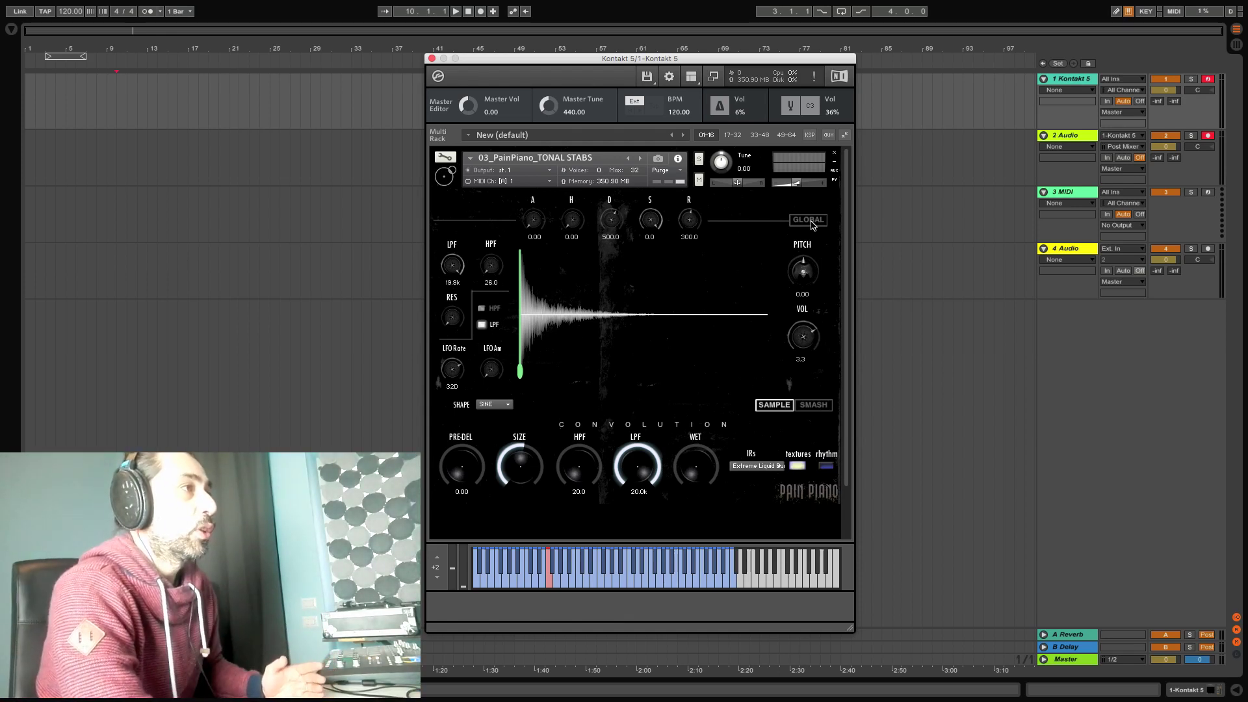
- Try global pitch control at several root notes and octave offsets, ending on F at octave 0, and switch global mode off
left_click(809, 221)
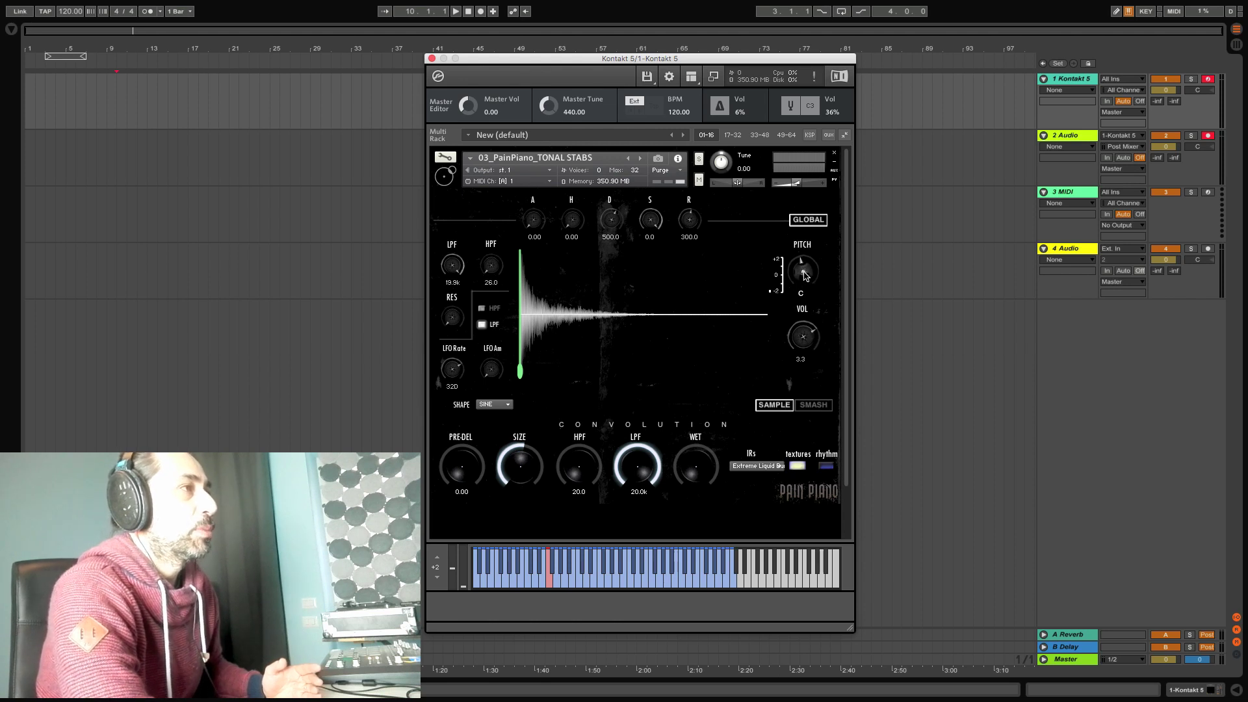
mouse_move(805, 276)
left_mouse_down()
mouse_move(800, 303)
mouse_move(804, 259)
mouse_move(789, 280)
mouse_move(792, 297)
mouse_move(825, 221)
mouse_move(804, 276)
left_mouse_up()
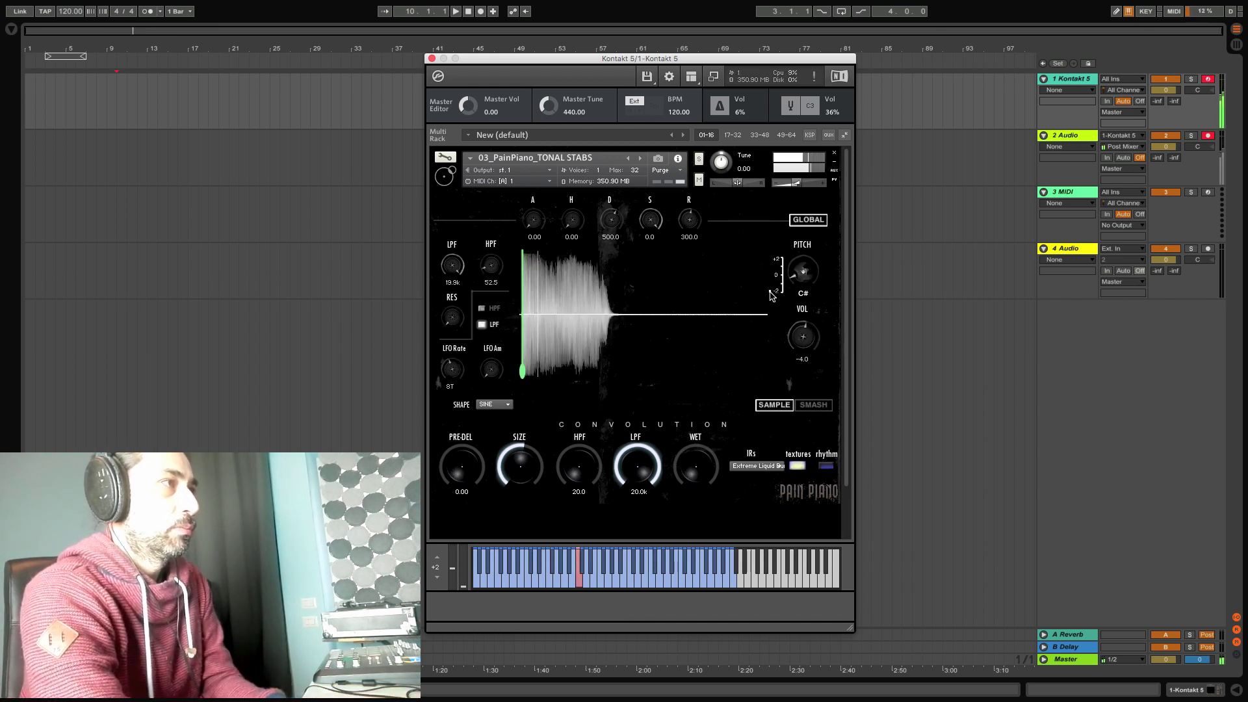
left_click_drag(772, 294, 772, 280)
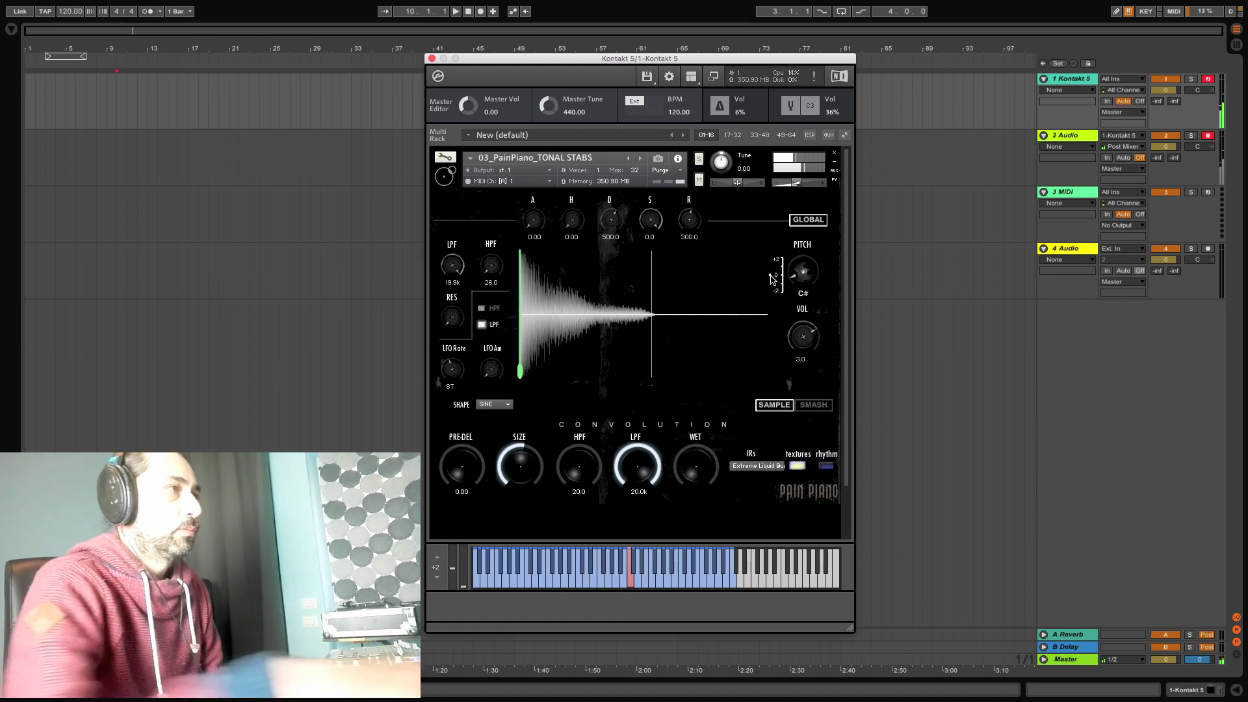
left_click_drag(810, 284, 806, 265)
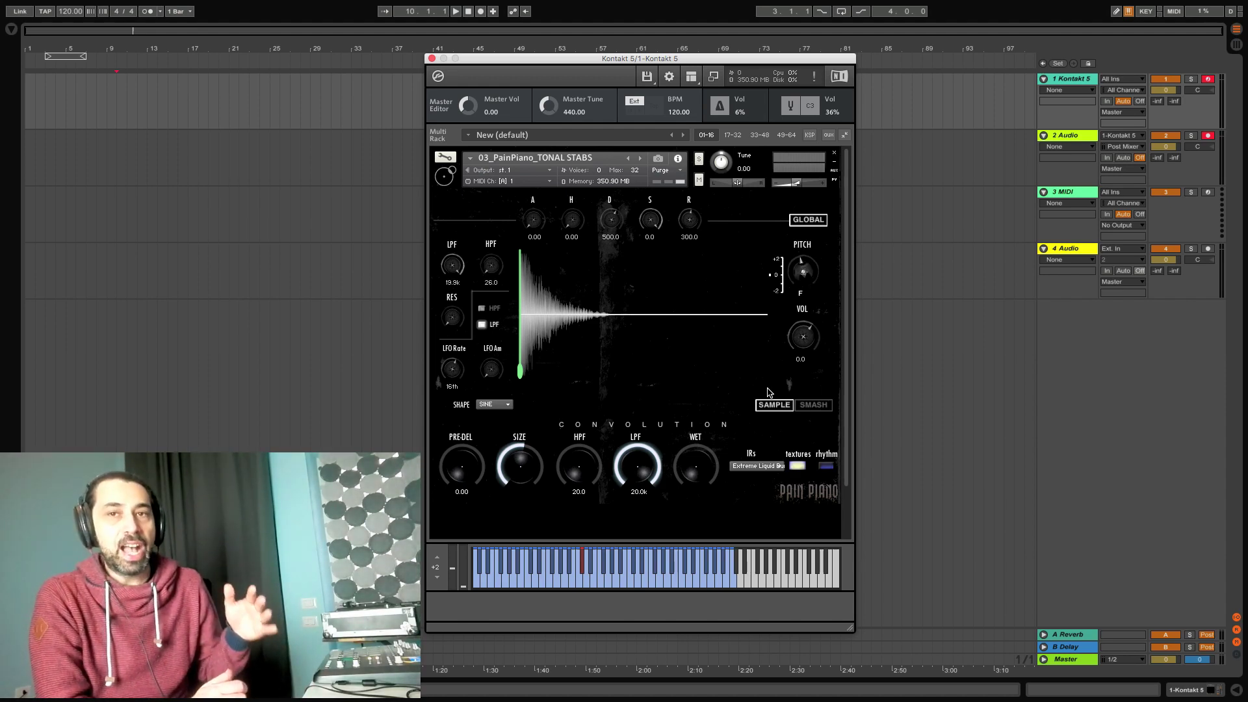
left_click(796, 220)
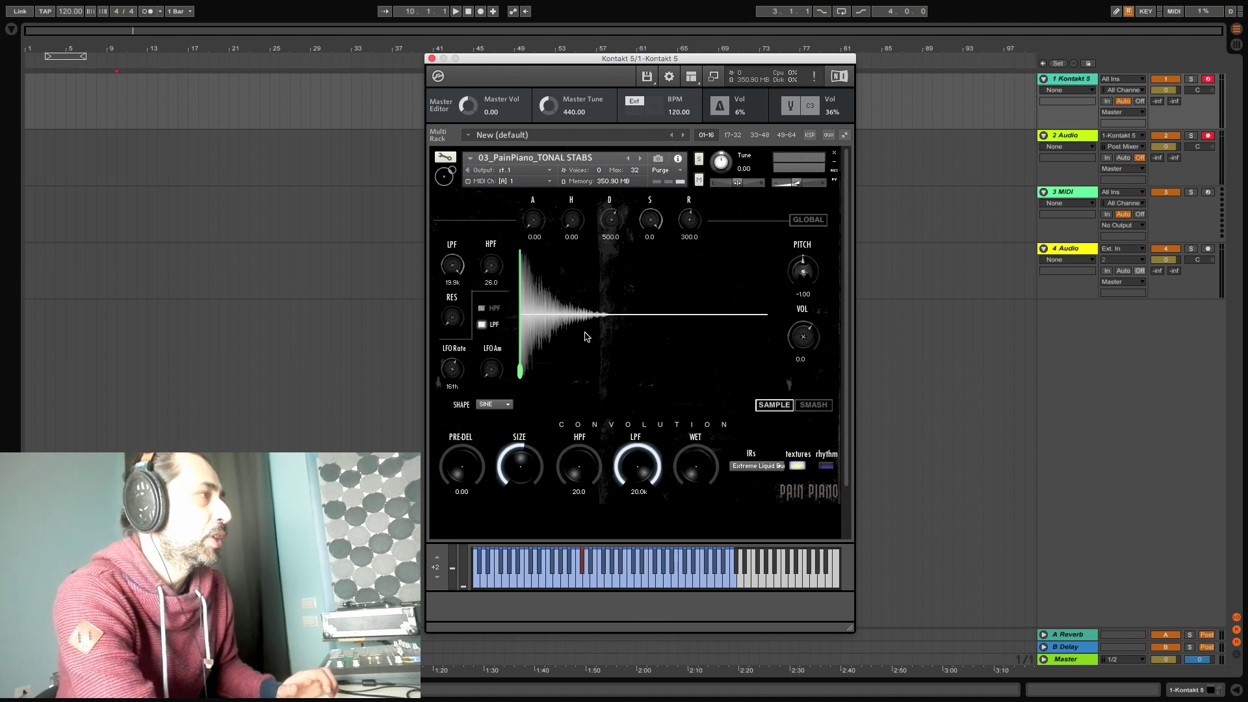
- Show the Smash page and audition the hammer smash, briefly checking the Sample page while it plays
left_click(809, 407)
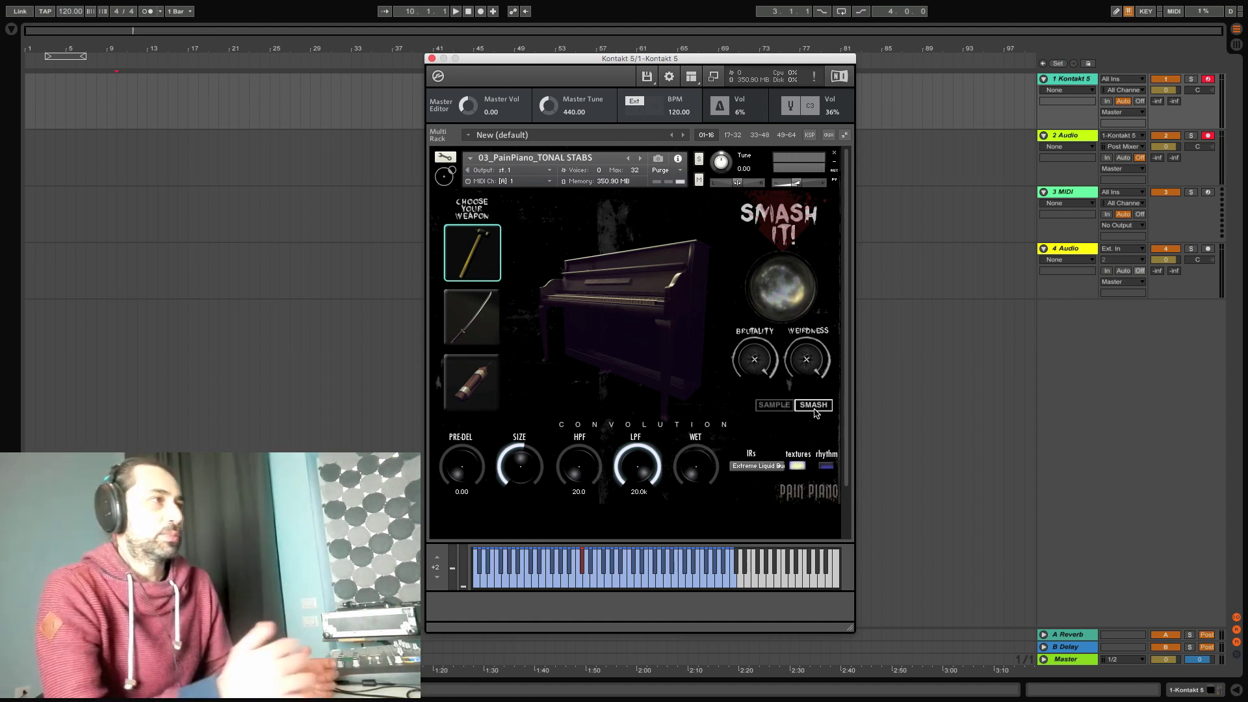
left_click(784, 289)
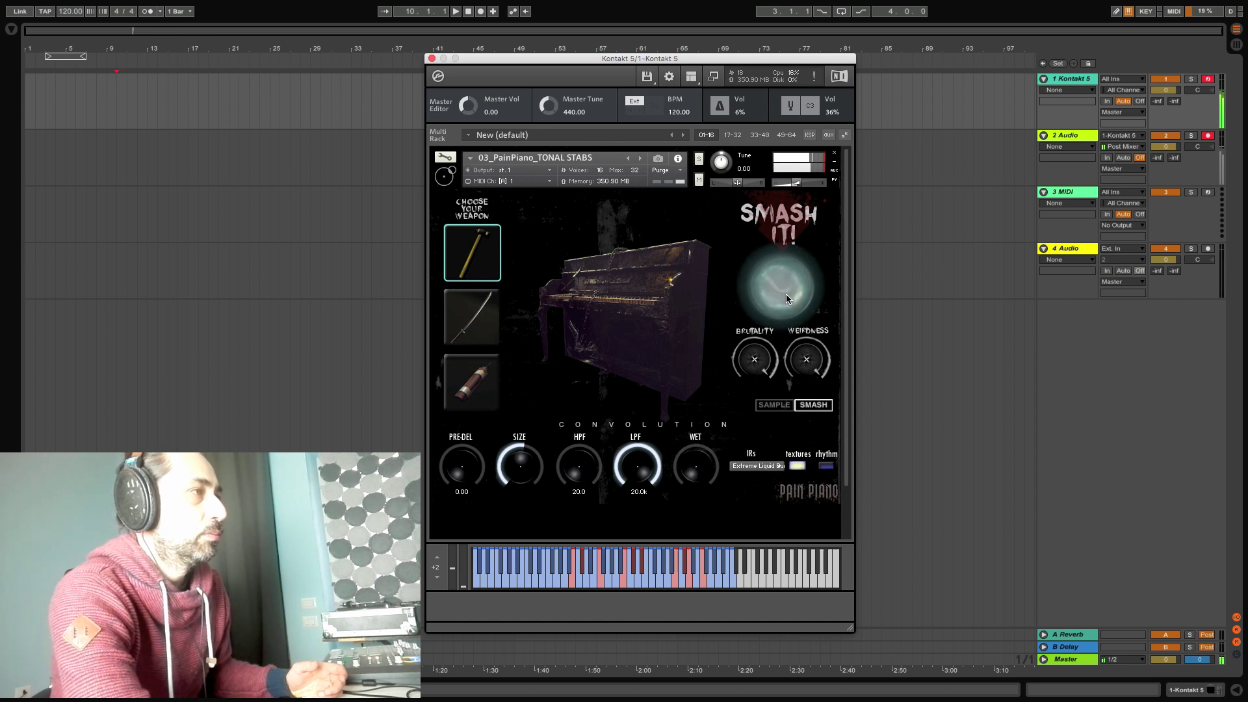
left_click(772, 407)
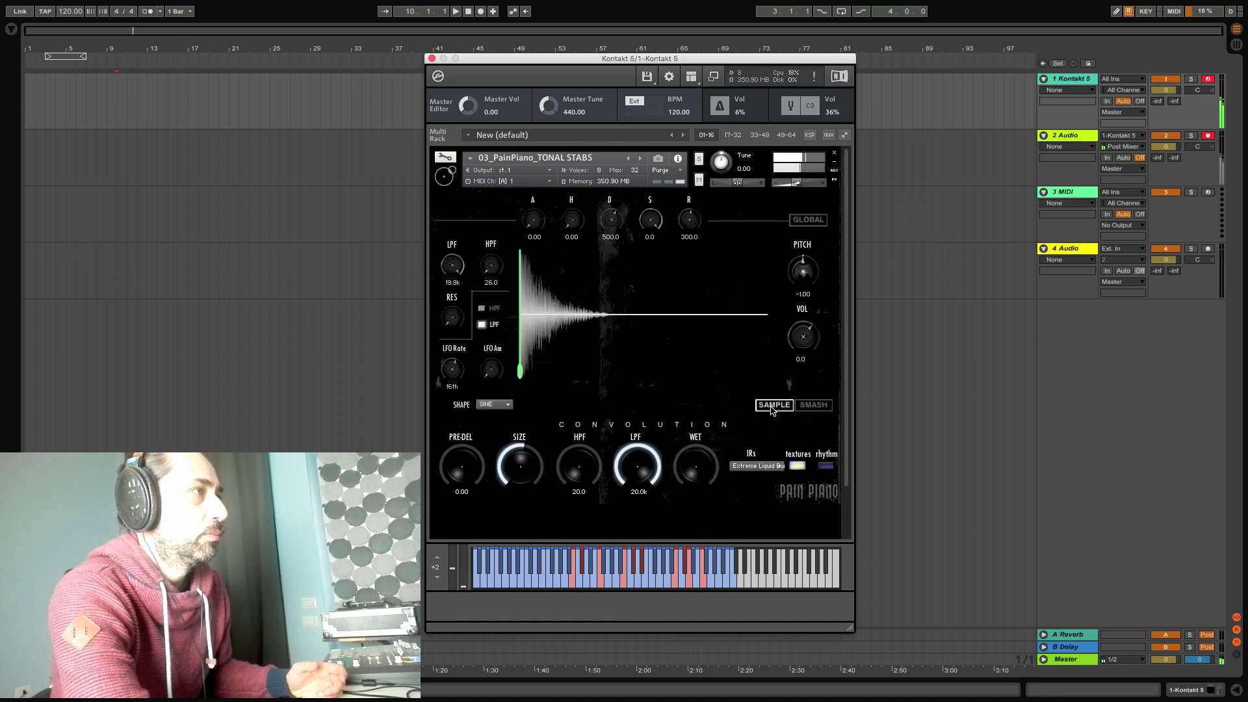
left_click(812, 408)
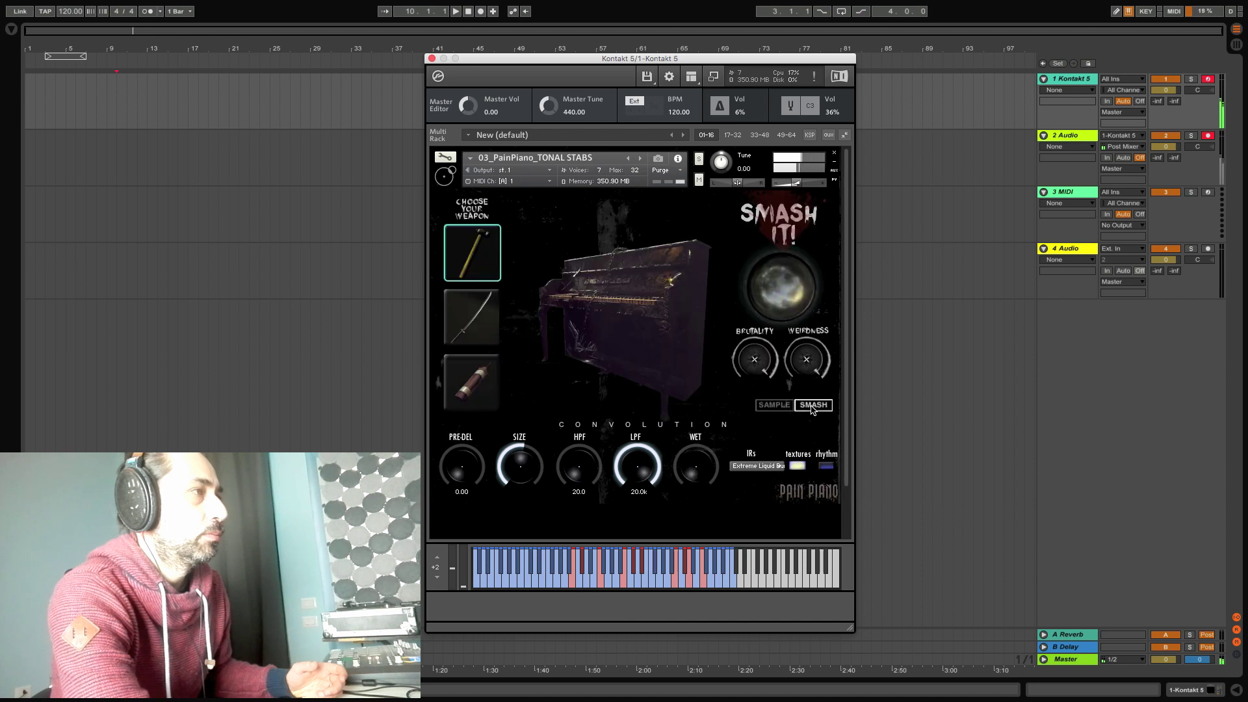
left_click(784, 290)
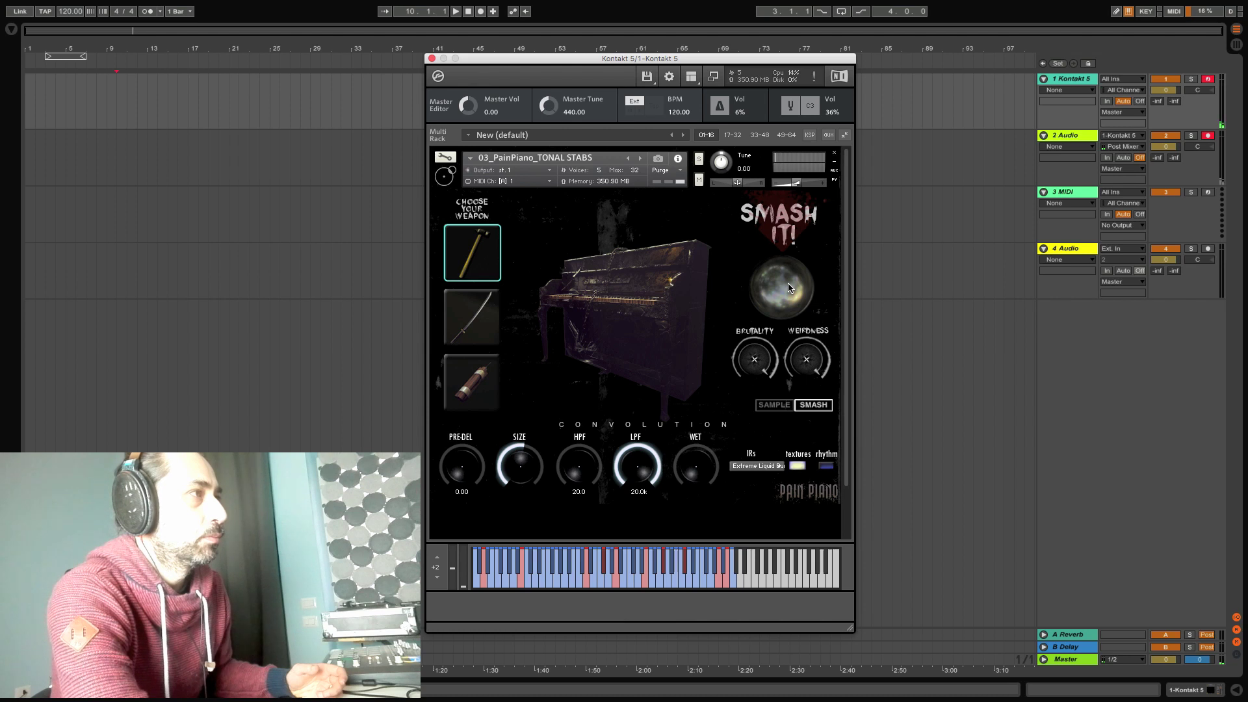
left_click(789, 286)
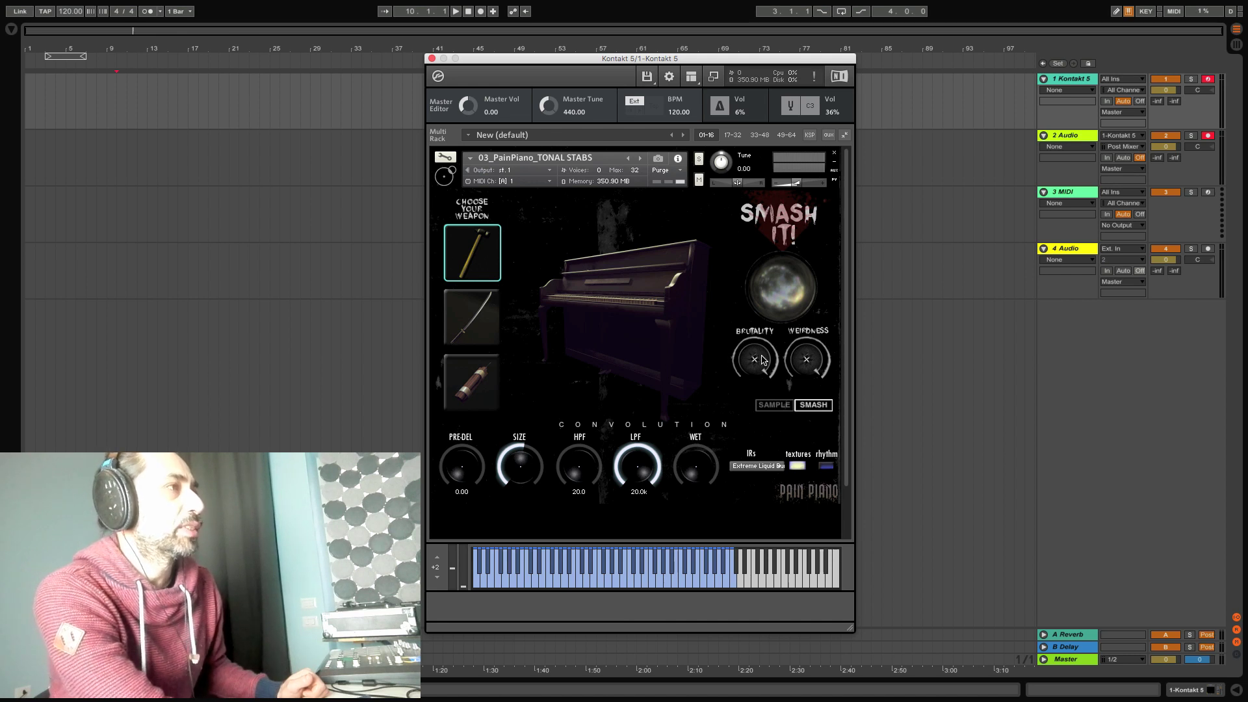
- Audition the hammer smash with Brutality at minimum and return Brutality to maximum
mouse_move(764, 360)
left_mouse_down()
mouse_move(734, 416)
mouse_move(755, 353)
left_mouse_up()
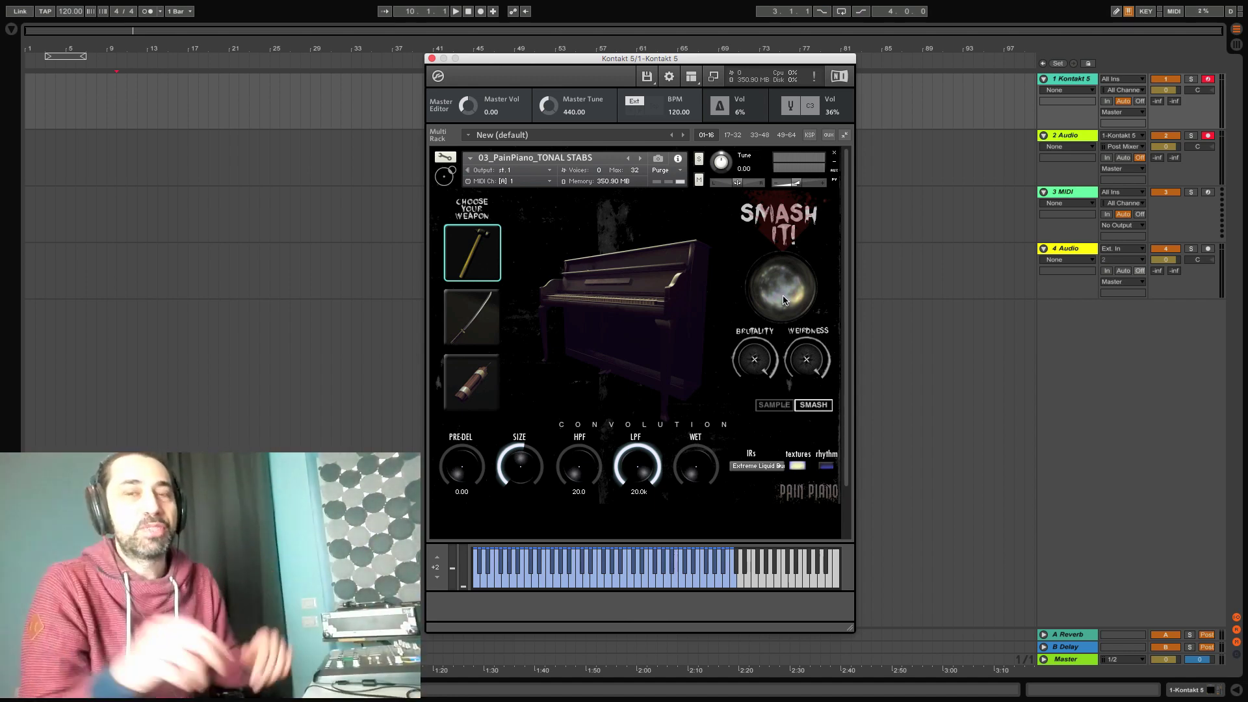
left_click(764, 360)
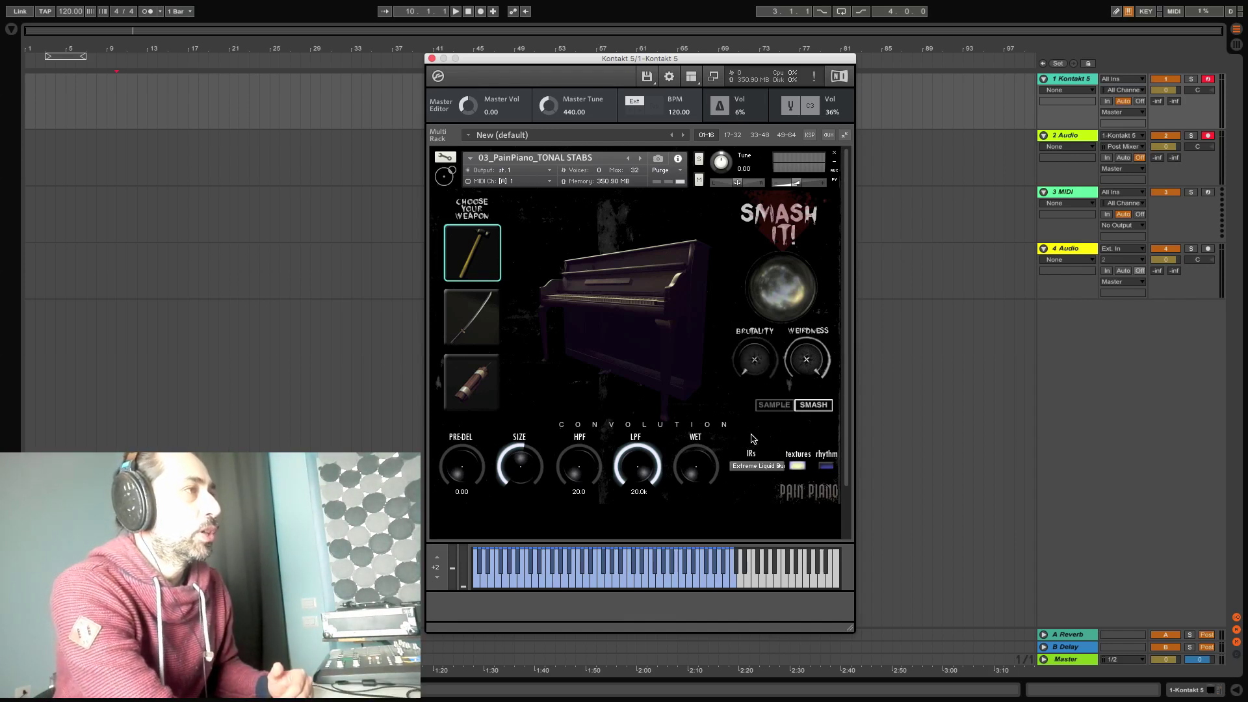
left_click(782, 296)
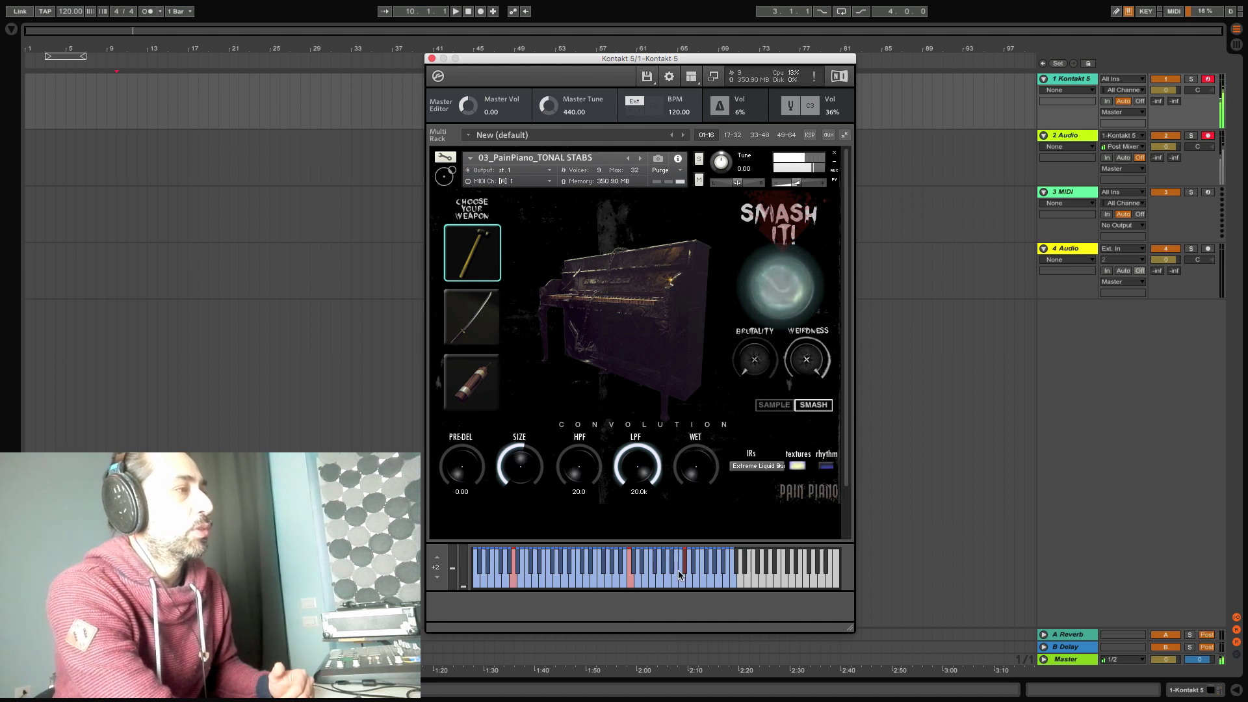
left_click(753, 371)
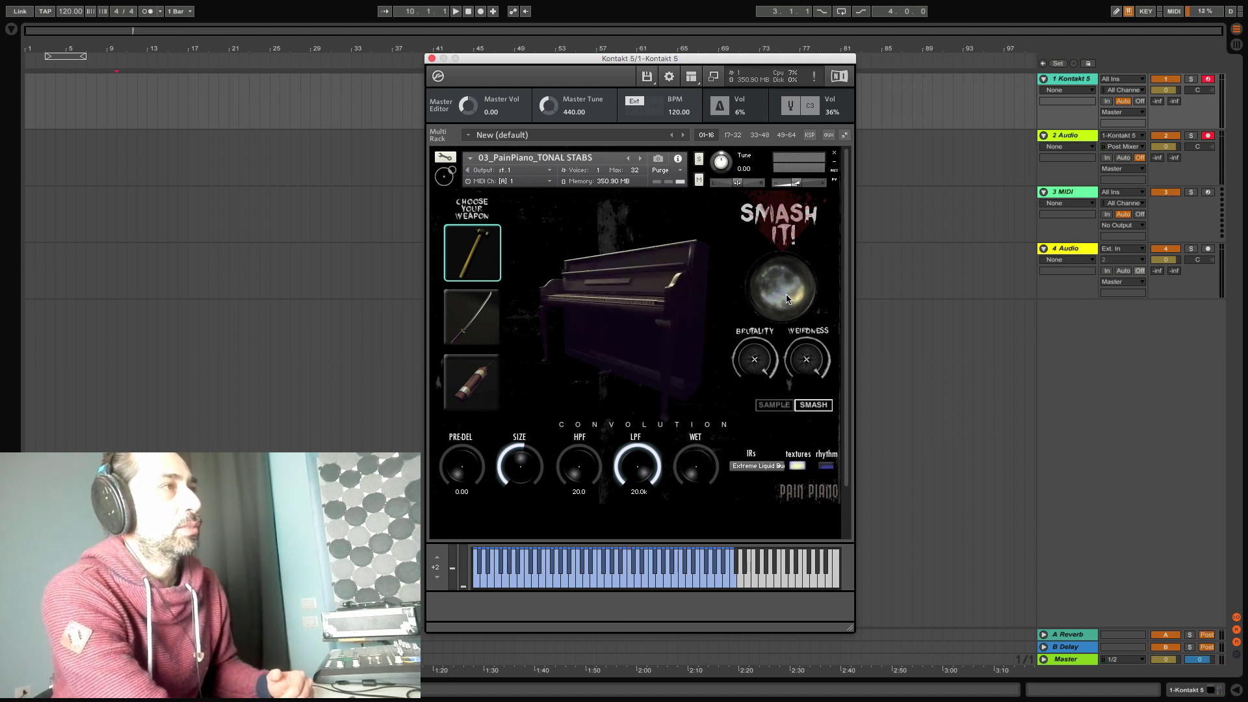
- Lower the instrument's output volume slightly and audition the hammer smash at full Brutality and Weirdness
left_click(797, 184)
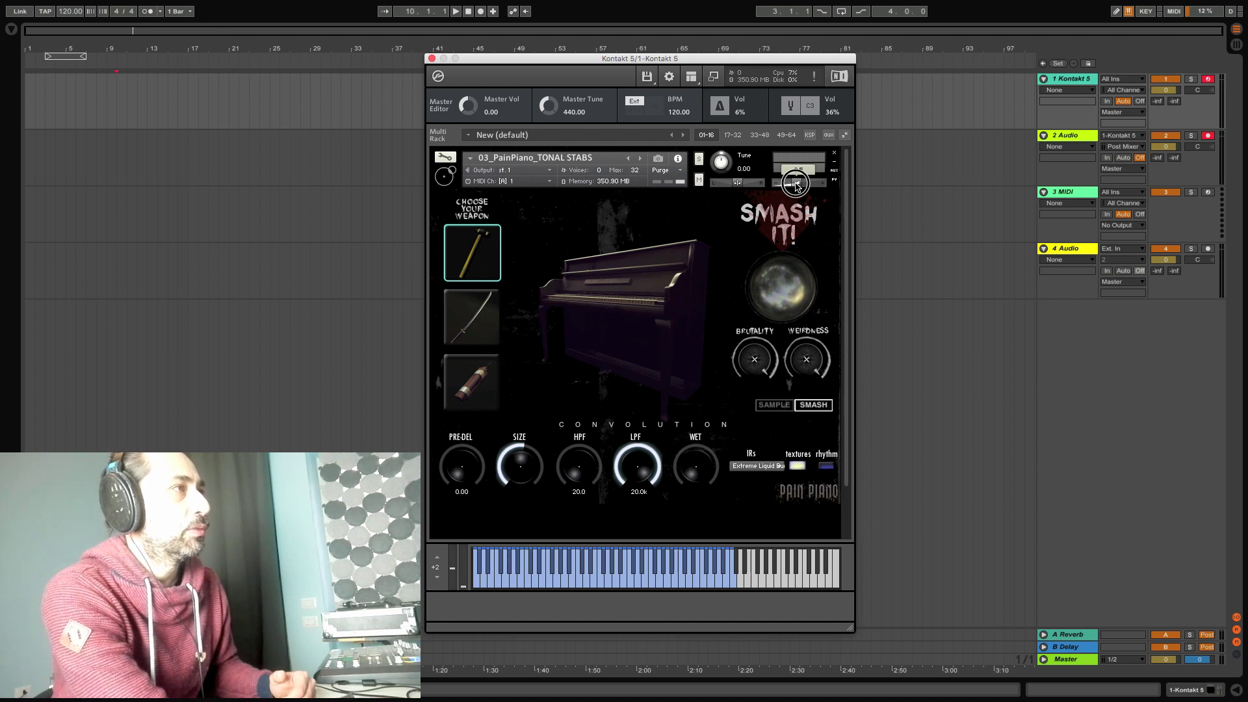
left_click_drag(797, 186, 793, 188)
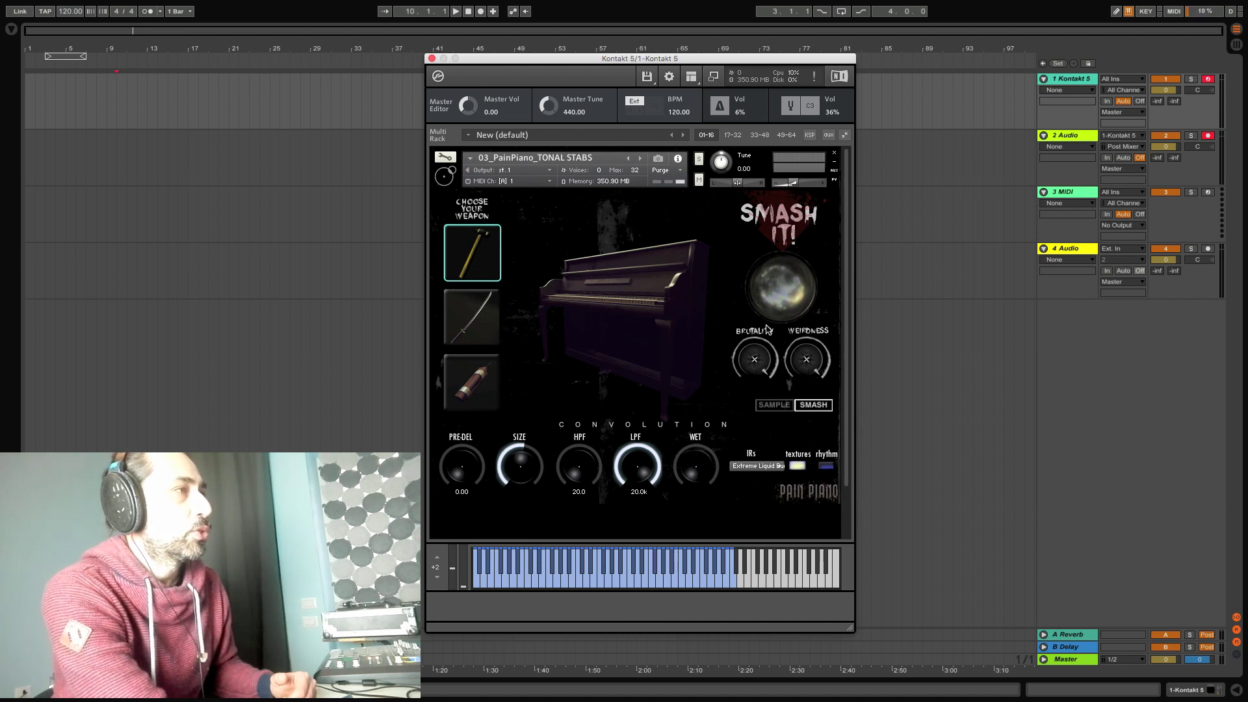
left_click(779, 290)
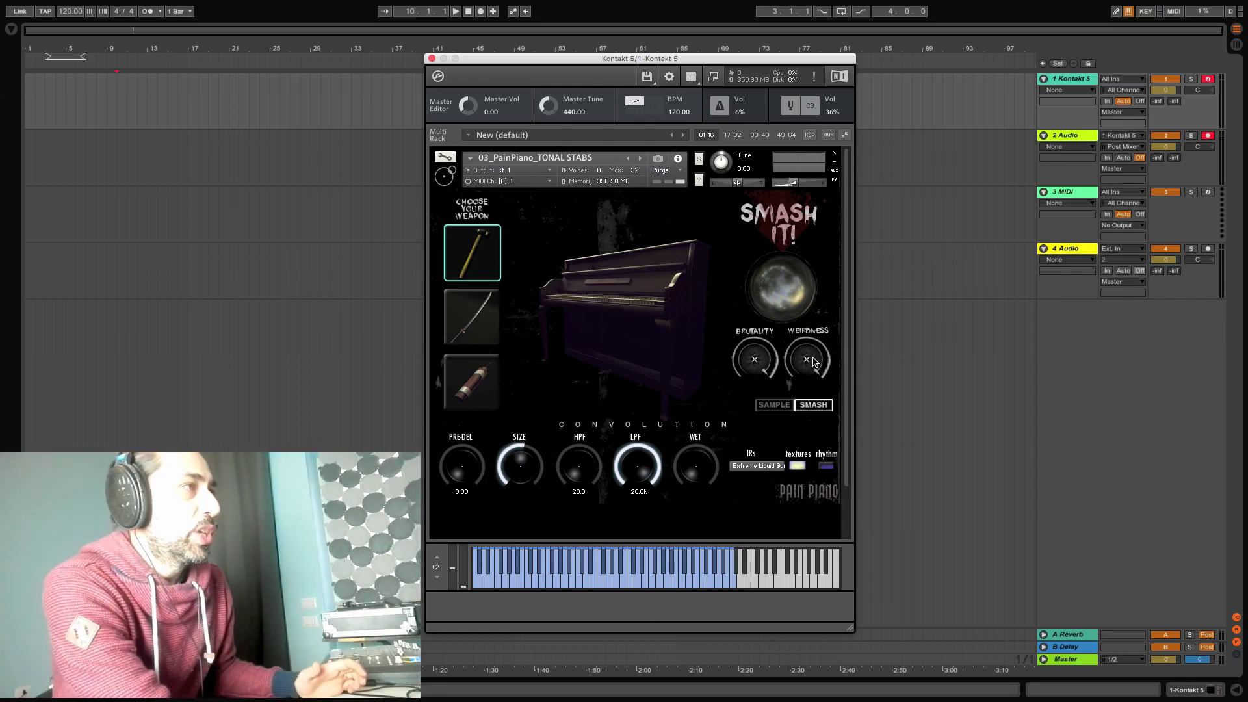
left_click(793, 403)
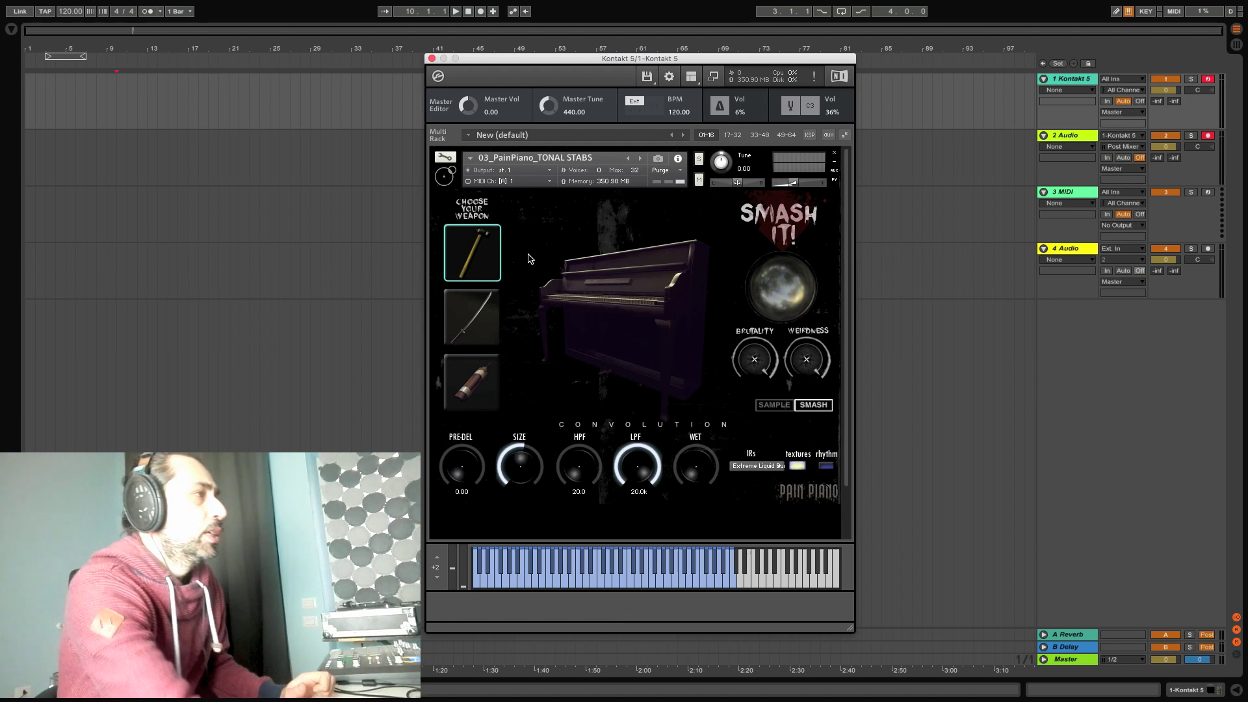
- Choose the sword as the weapon and audition its smash while reducing Brutality and Weirdness
left_click(480, 333)
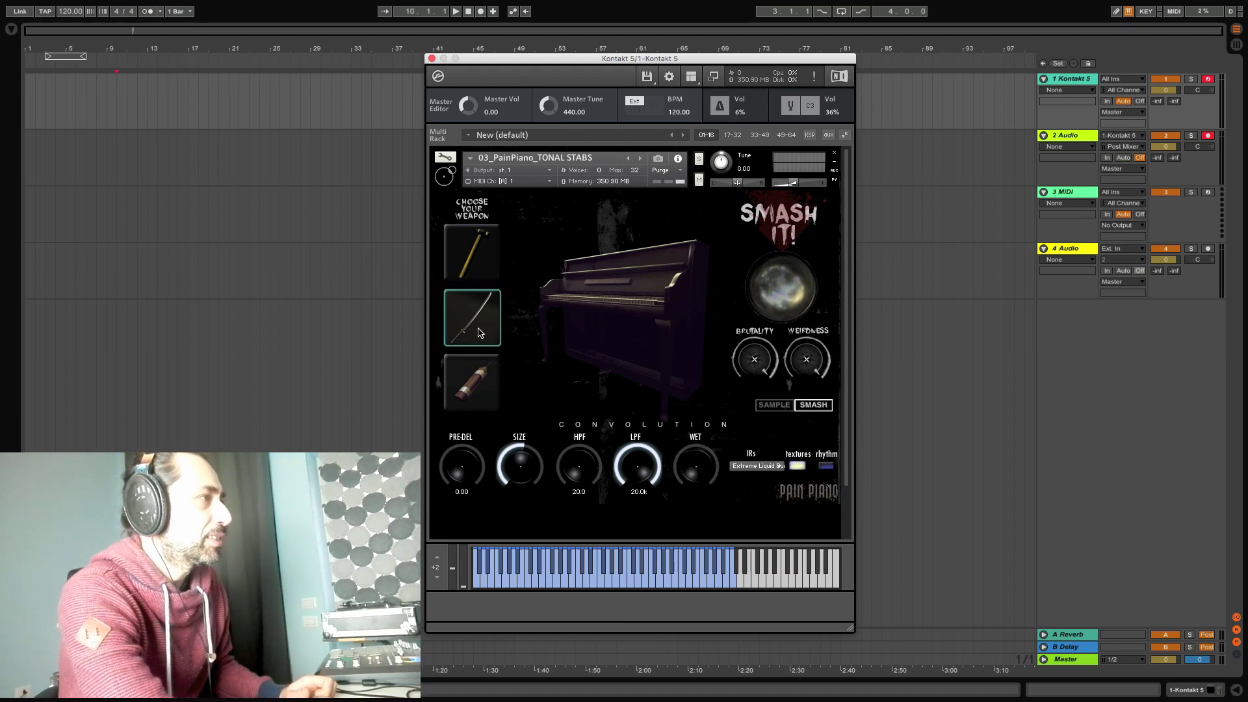
left_click(784, 286)
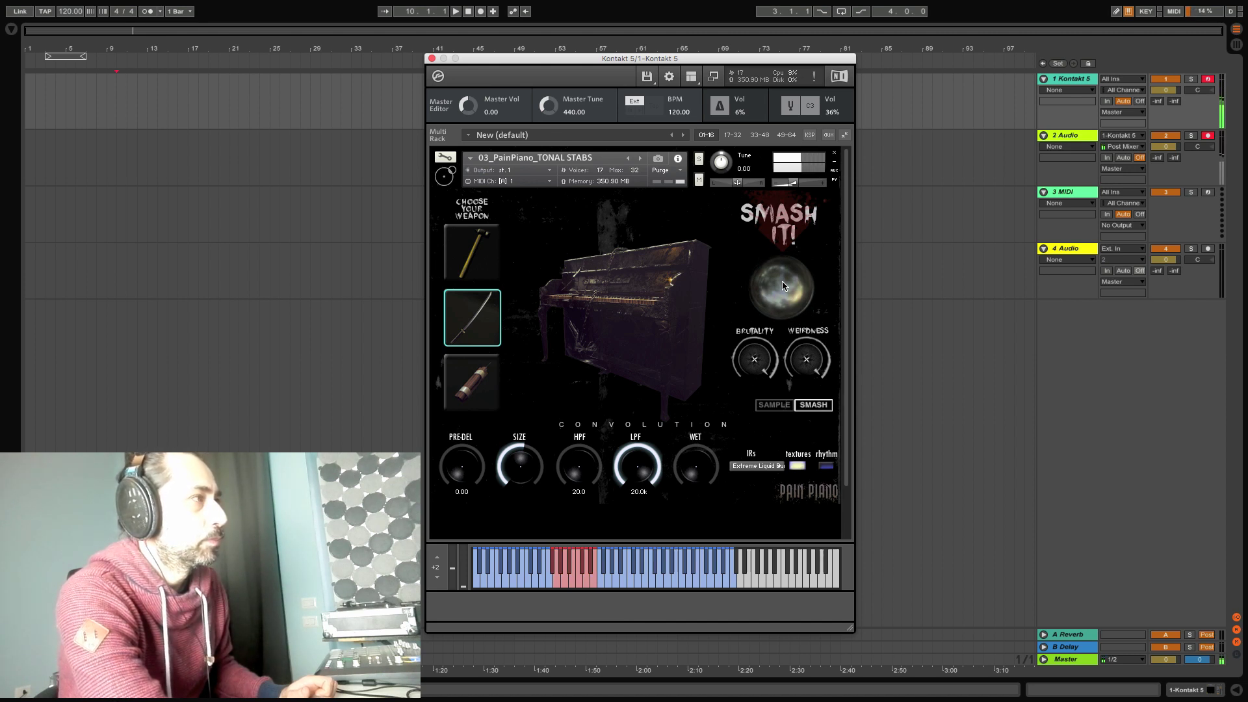
left_click(788, 280)
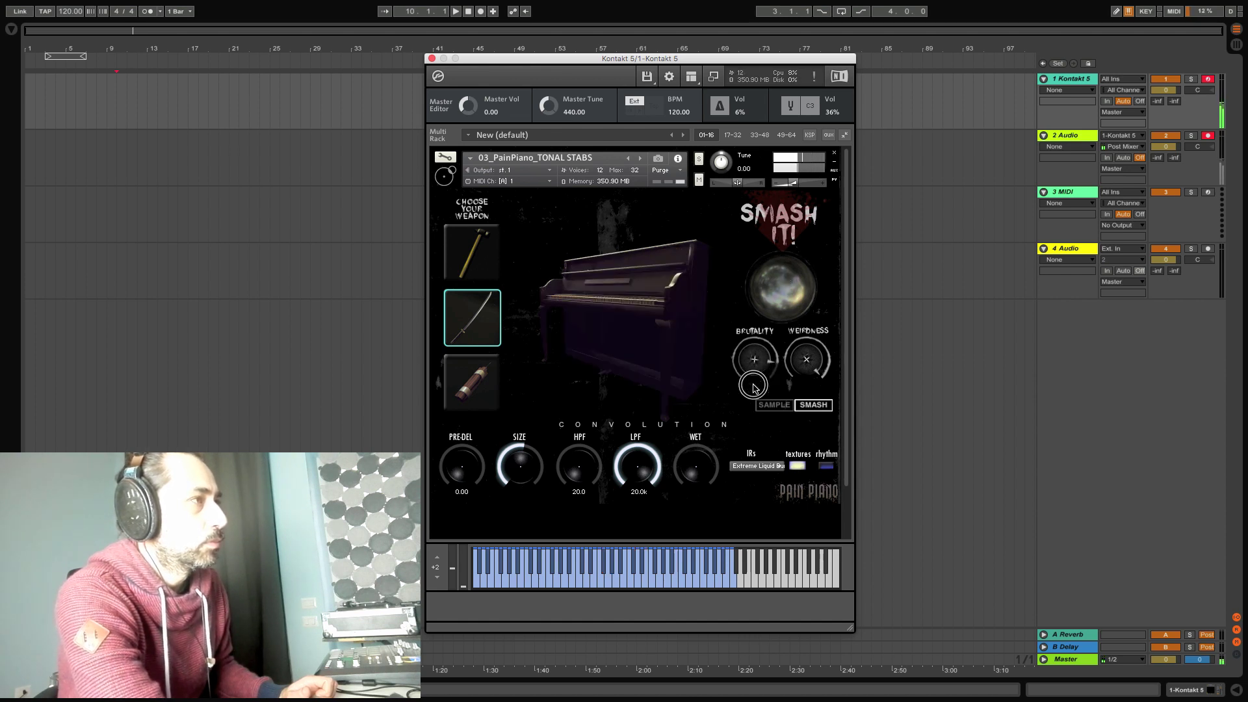
left_click(783, 289)
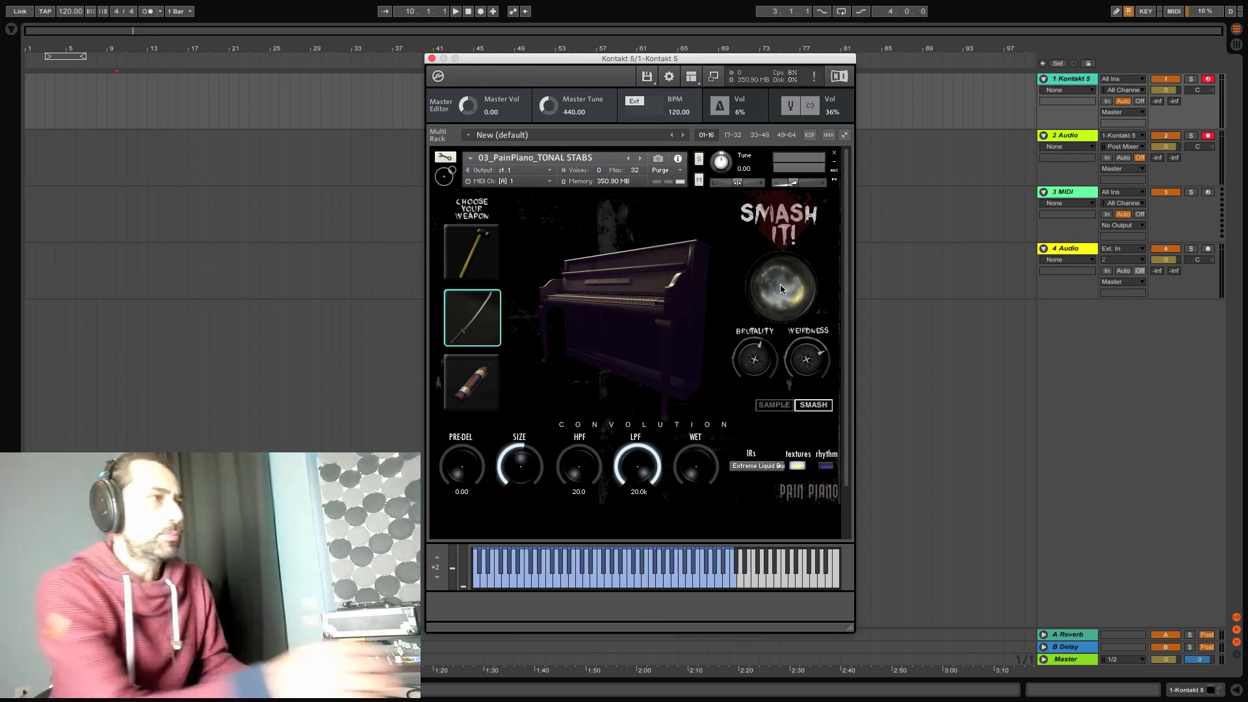
- Choose the dynamite as the weapon and audition its smash with Brutality and Weirdness raised to maximum
left_click(483, 381)
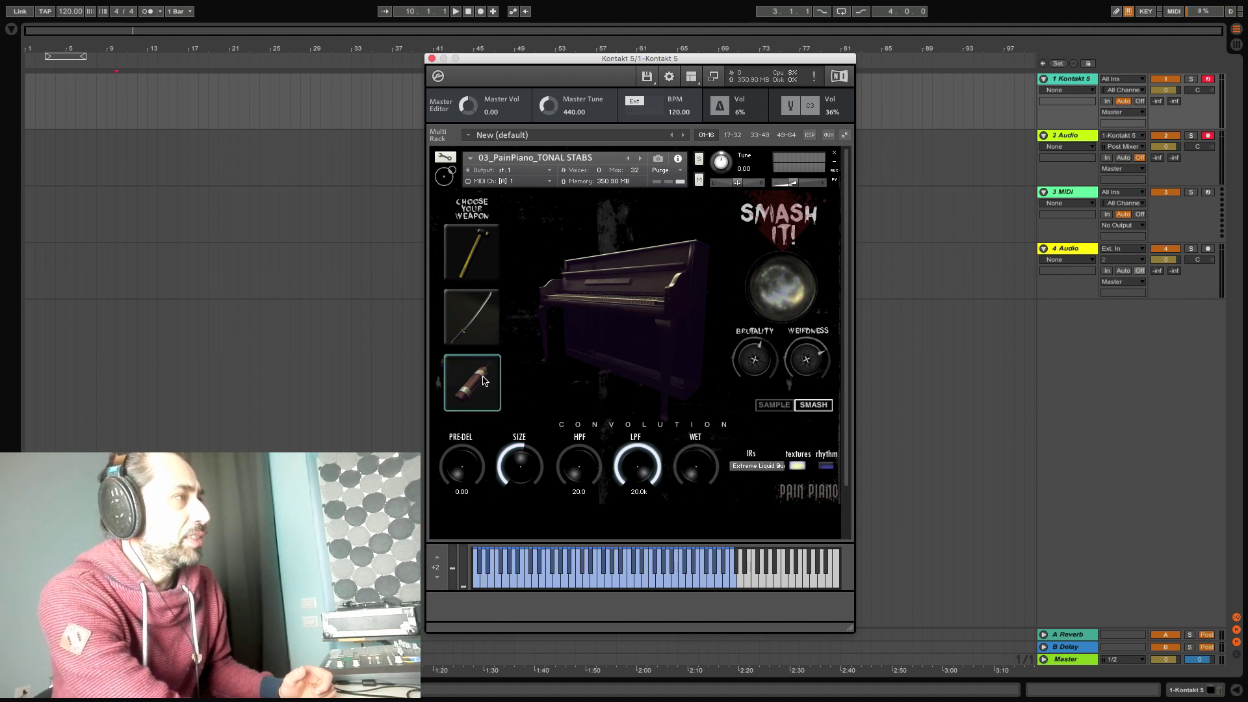
left_click(780, 290)
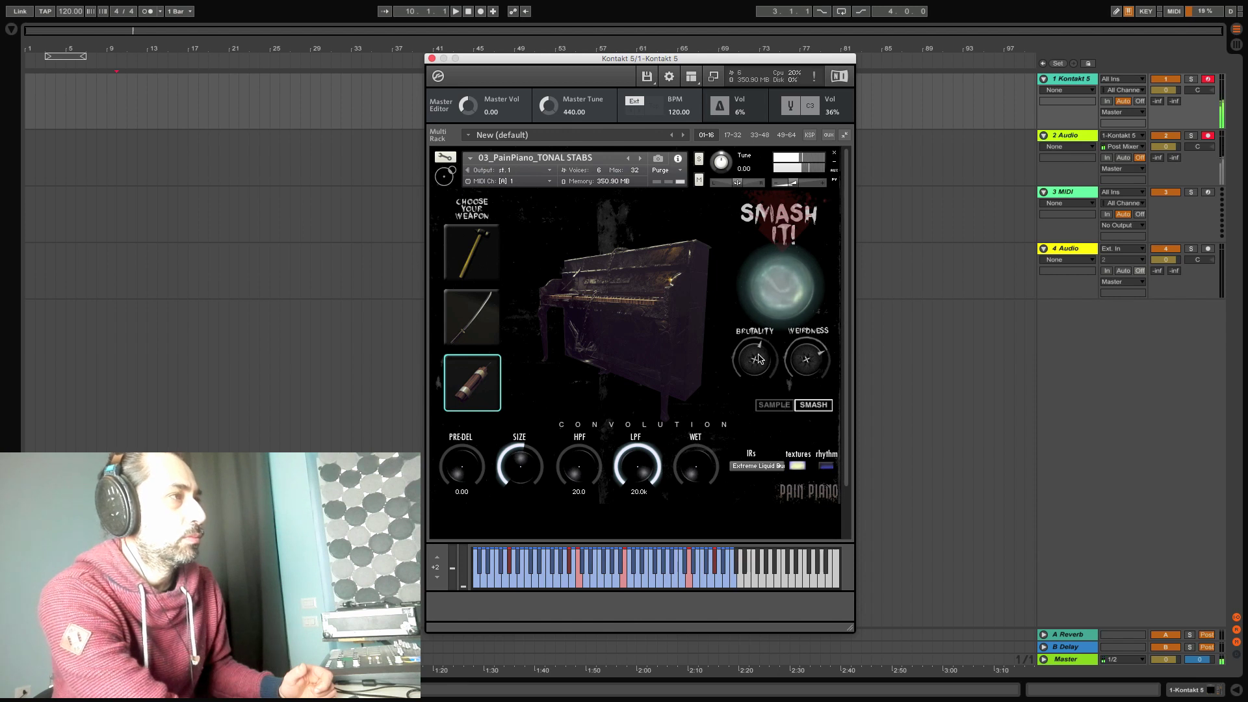
mouse_move(756, 359)
left_mouse_down()
mouse_move(784, 323)
mouse_move(810, 341)
mouse_move(819, 331)
left_mouse_up()
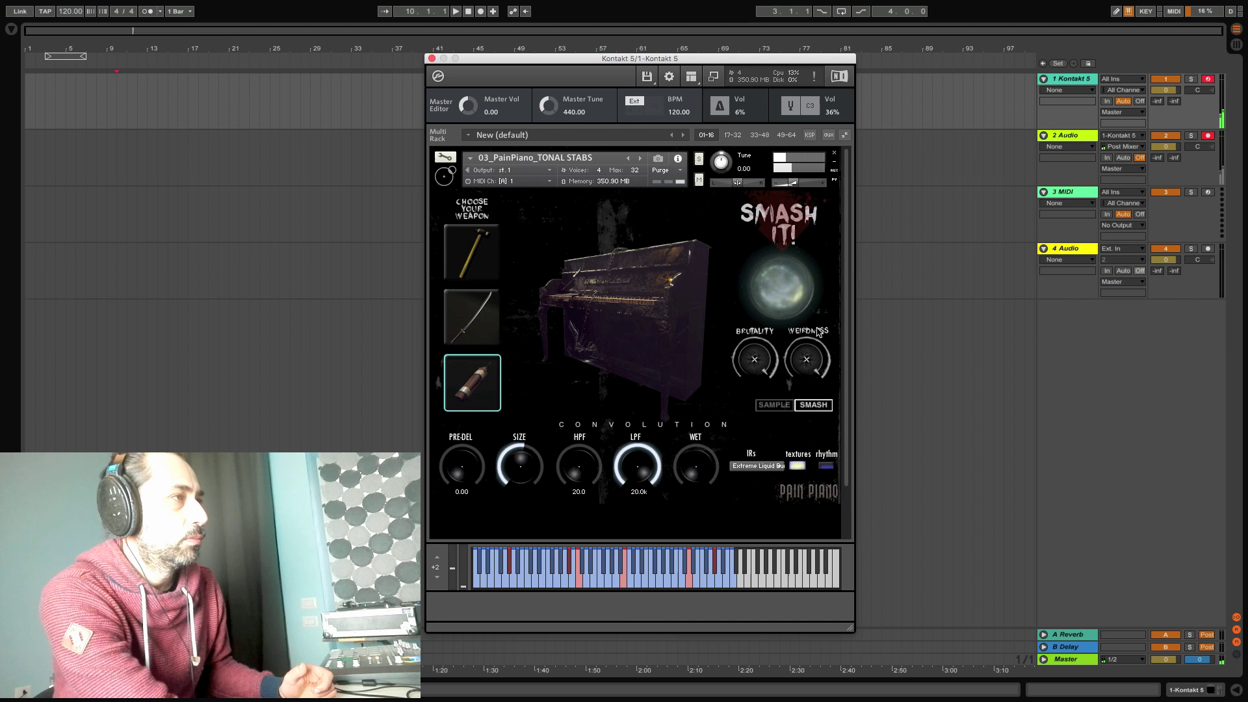
left_click(784, 289)
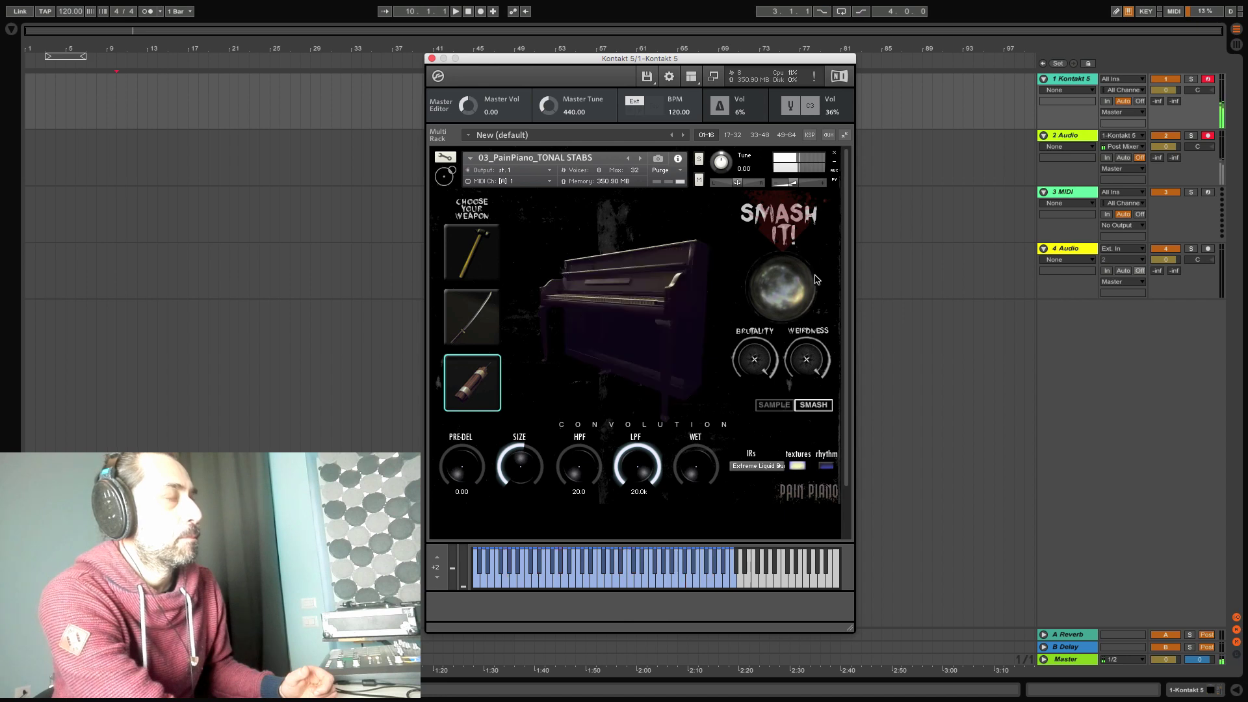
left_click(788, 282)
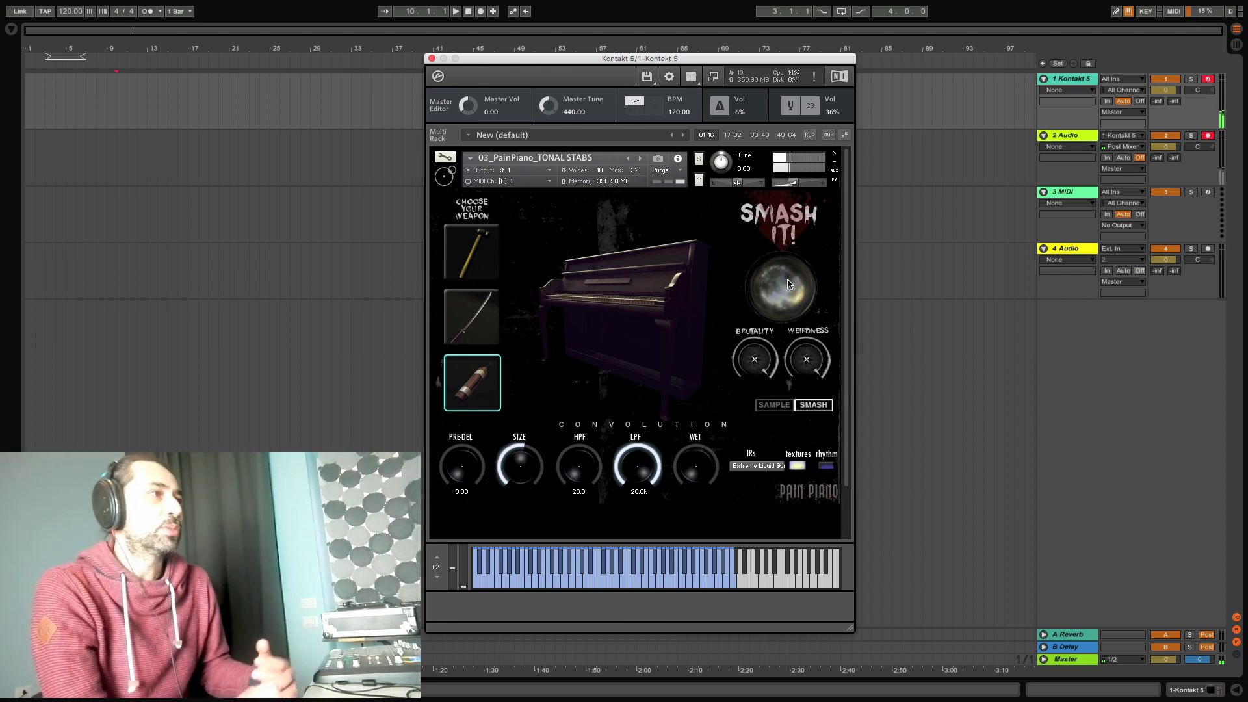
- Set the samples' global pitch to E and choose the hammer as the smash weapon again
left_click(774, 405)
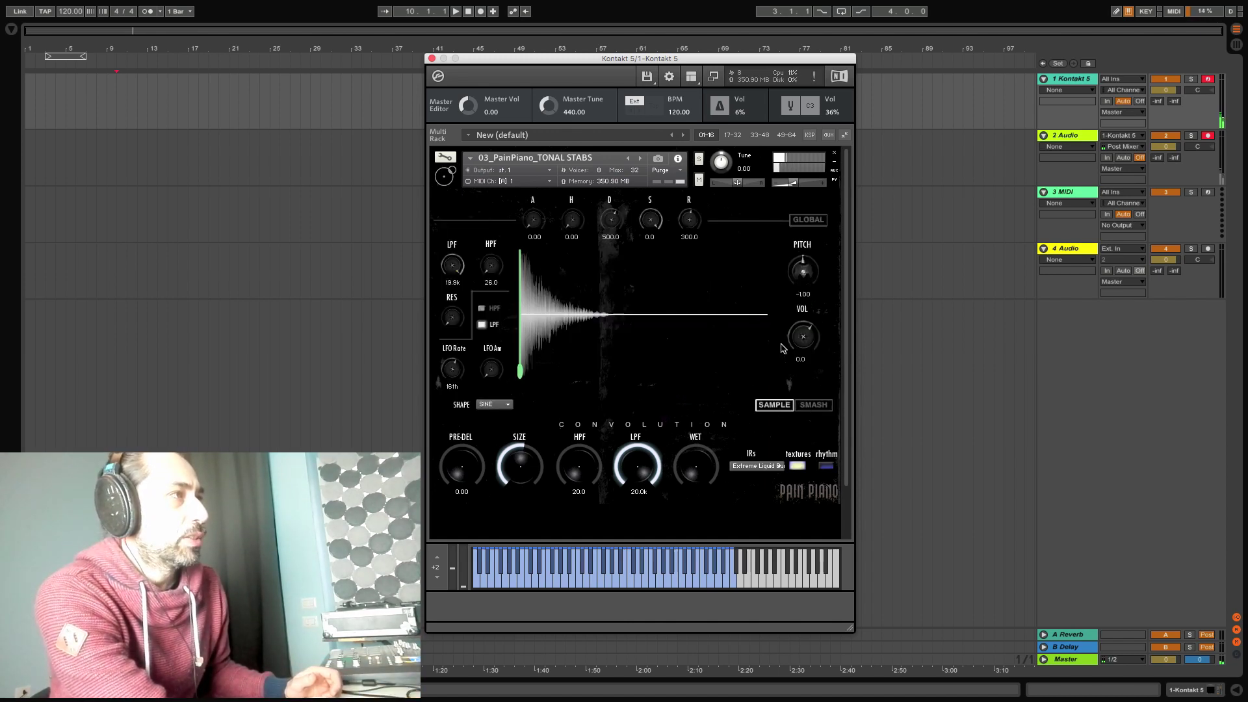
left_click(805, 222)
left_click_drag(800, 278, 795, 281)
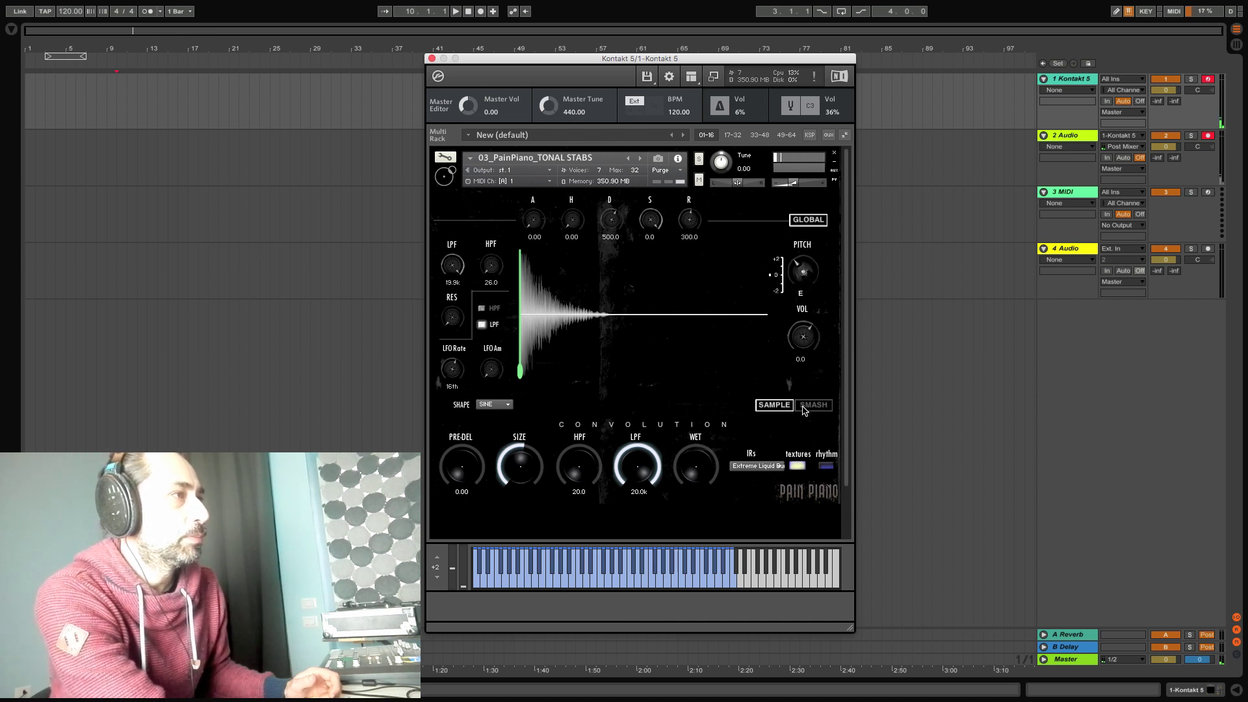
left_click(805, 406)
left_click(459, 251)
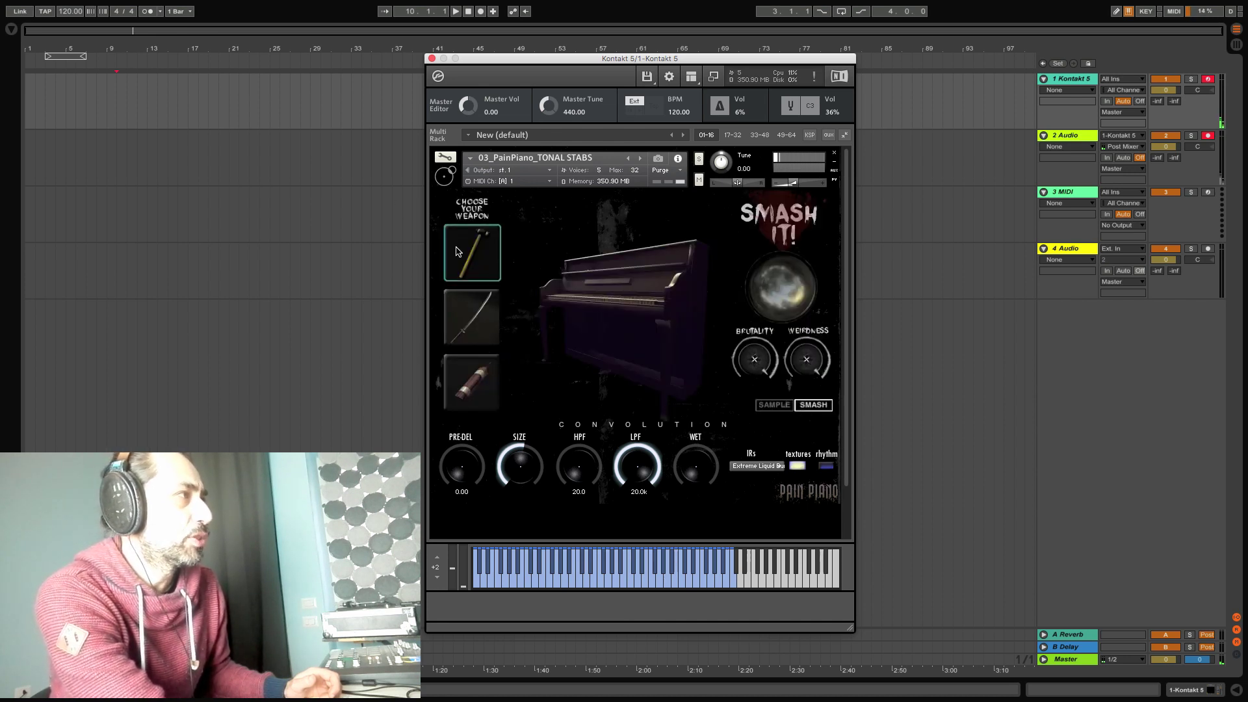
- Audition the hammer smash, lower the global pitch's octave shift by one step, and audition the smash again
left_click(777, 294)
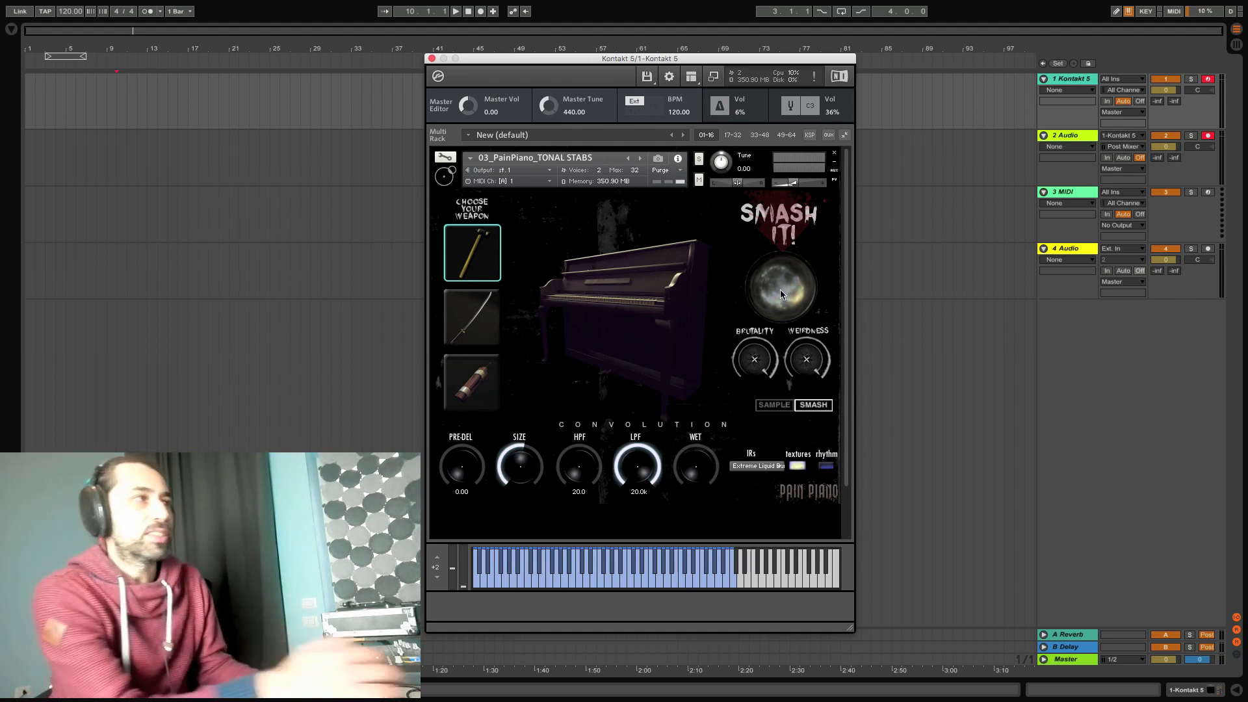
left_click(781, 294)
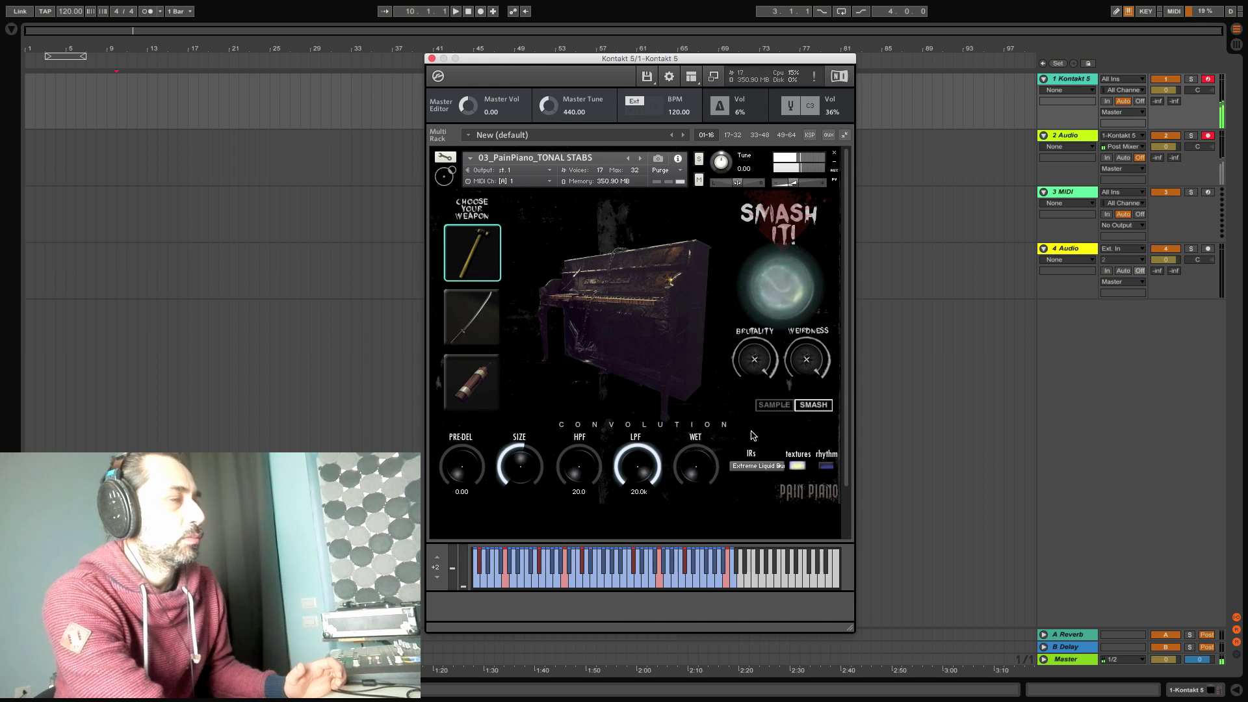
left_click(766, 408)
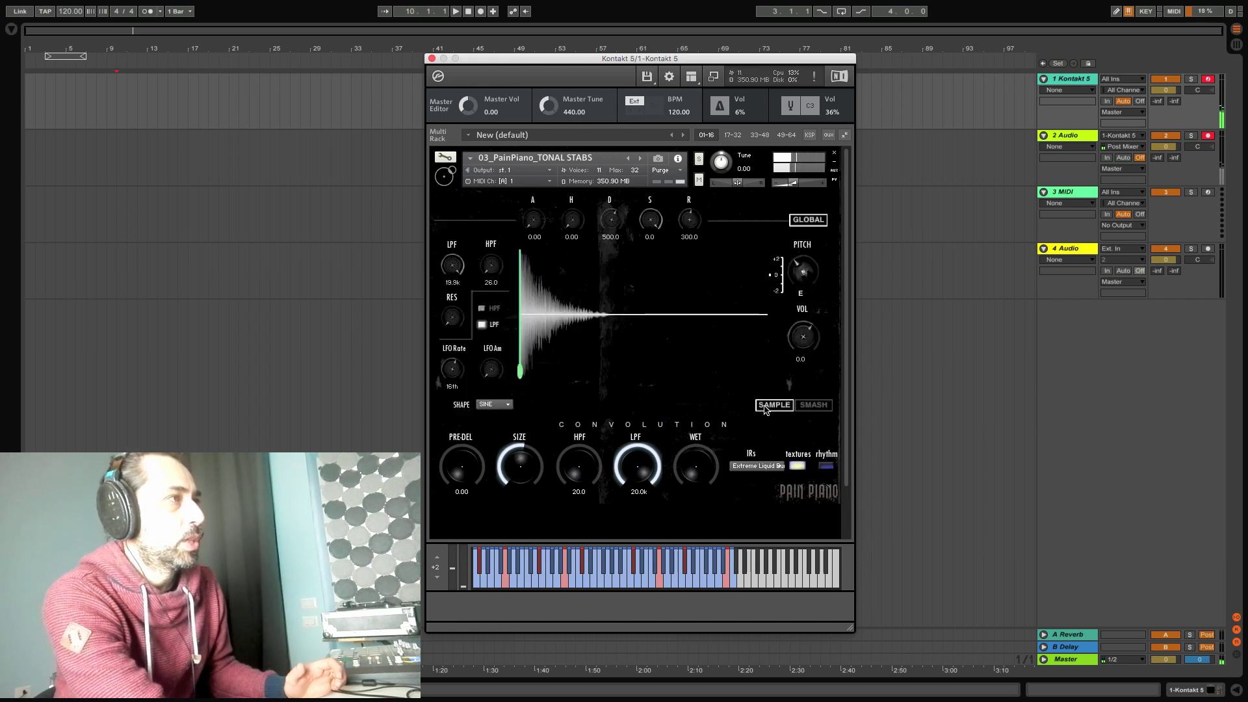
left_click(772, 283)
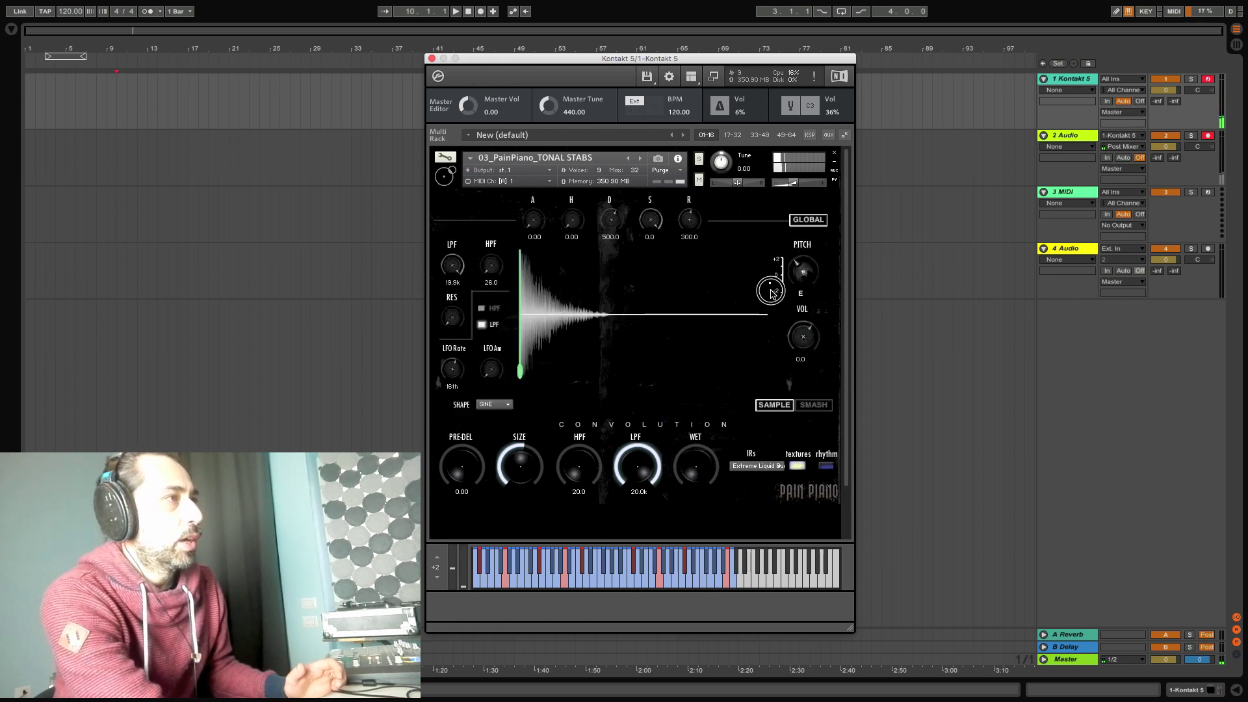
left_click(813, 405)
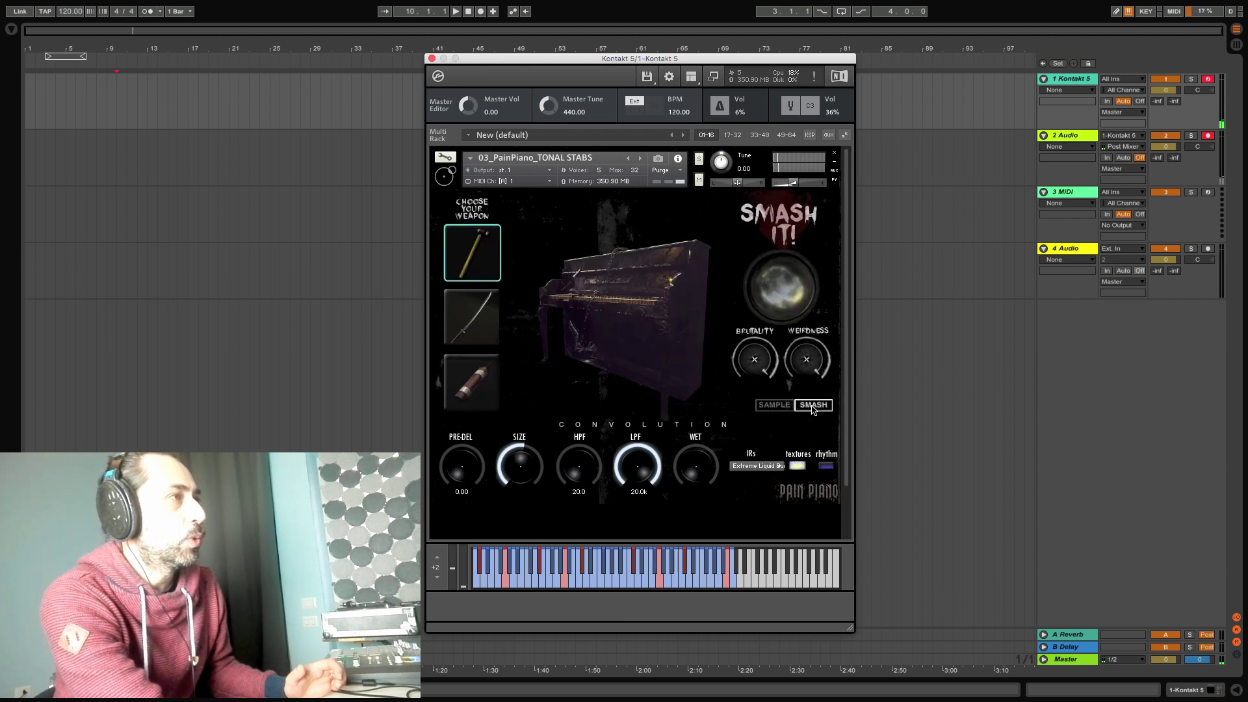
left_click(791, 300)
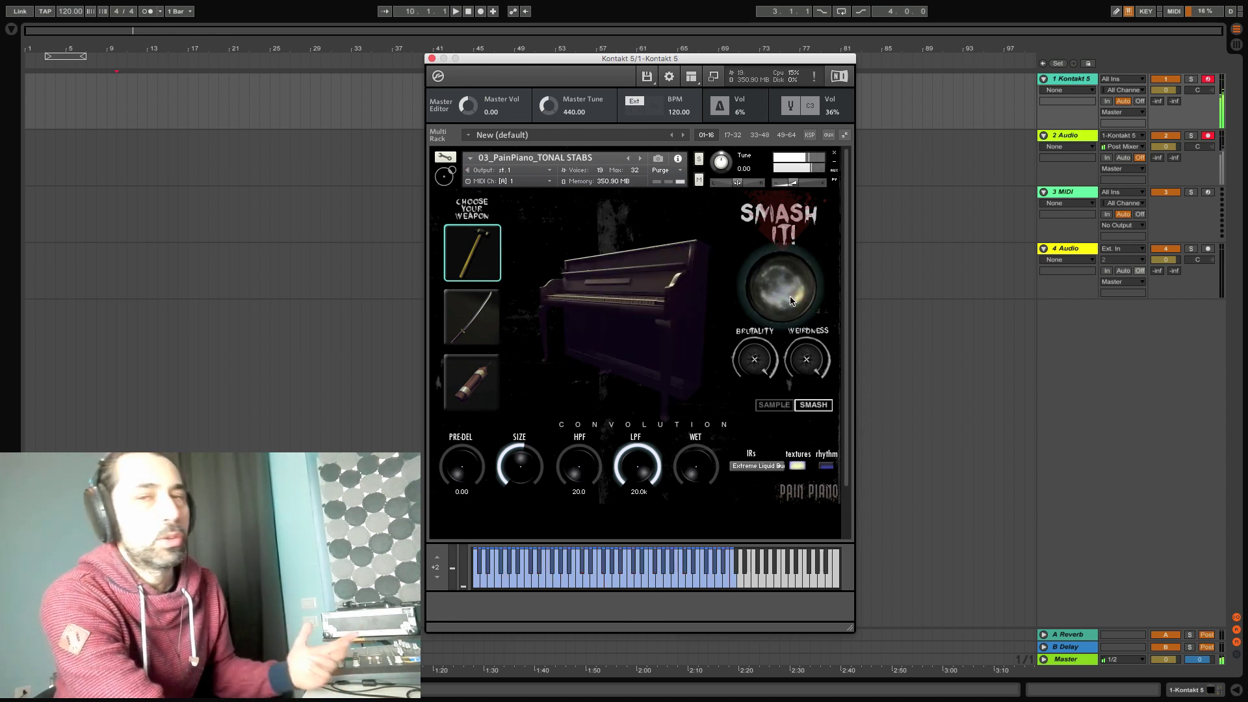
- Set the global pitch's octave shift to -2 and audition the hammer smash
left_click(774, 405)
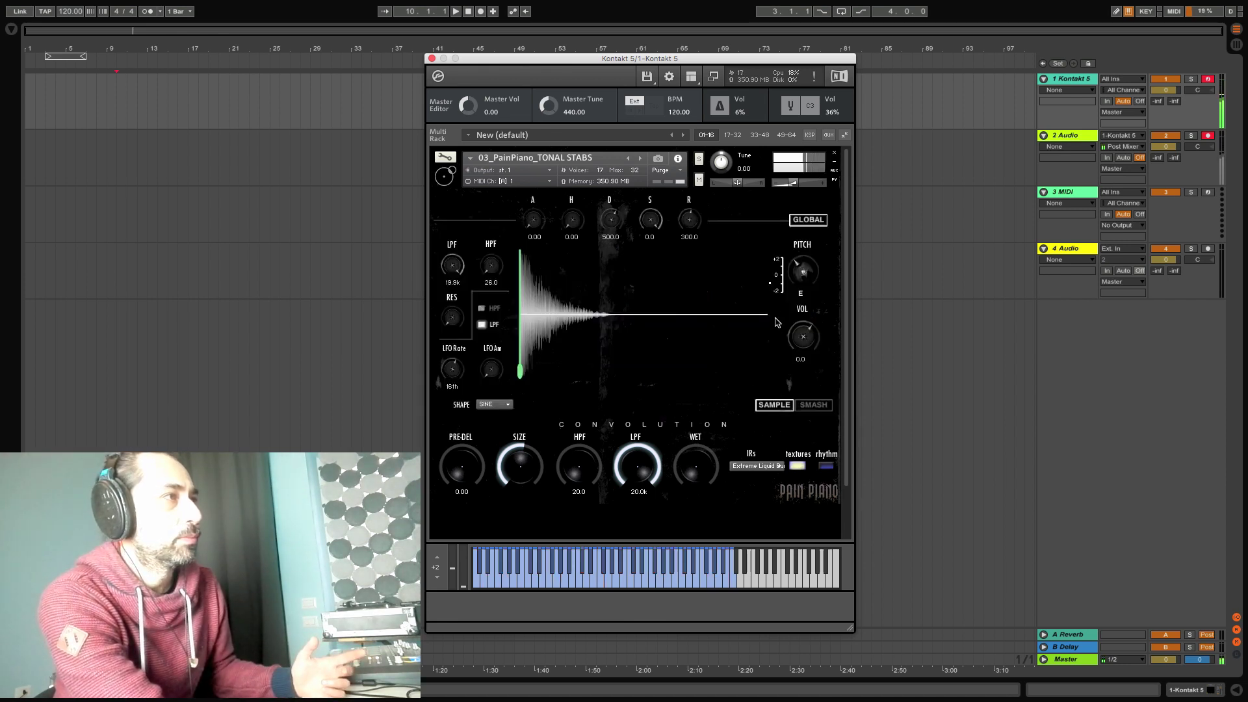
left_click_drag(772, 283, 773, 304)
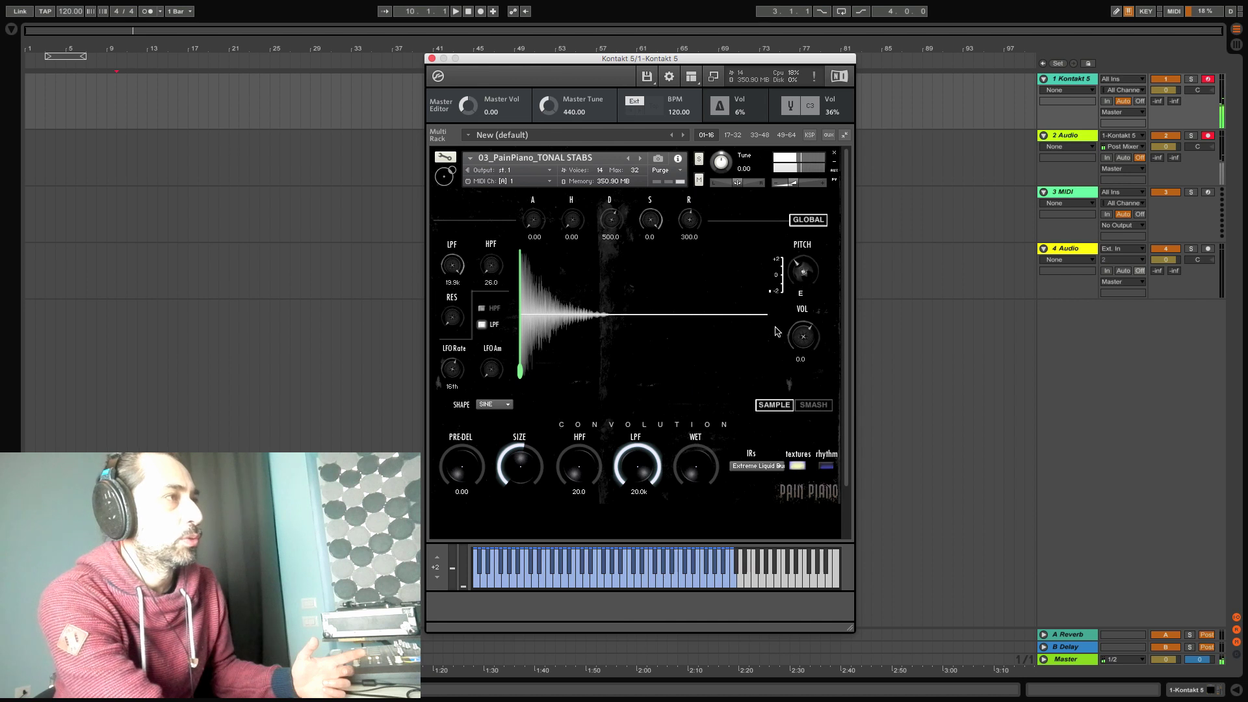
left_click(814, 405)
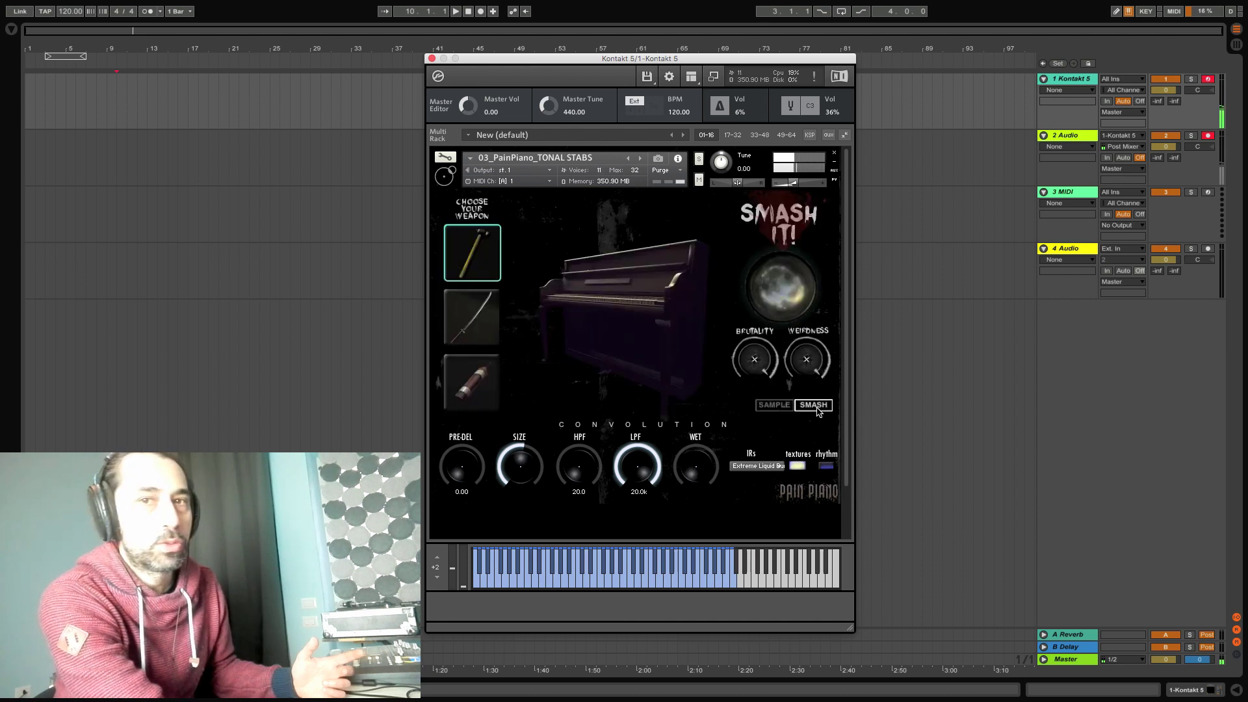
left_click(787, 288)
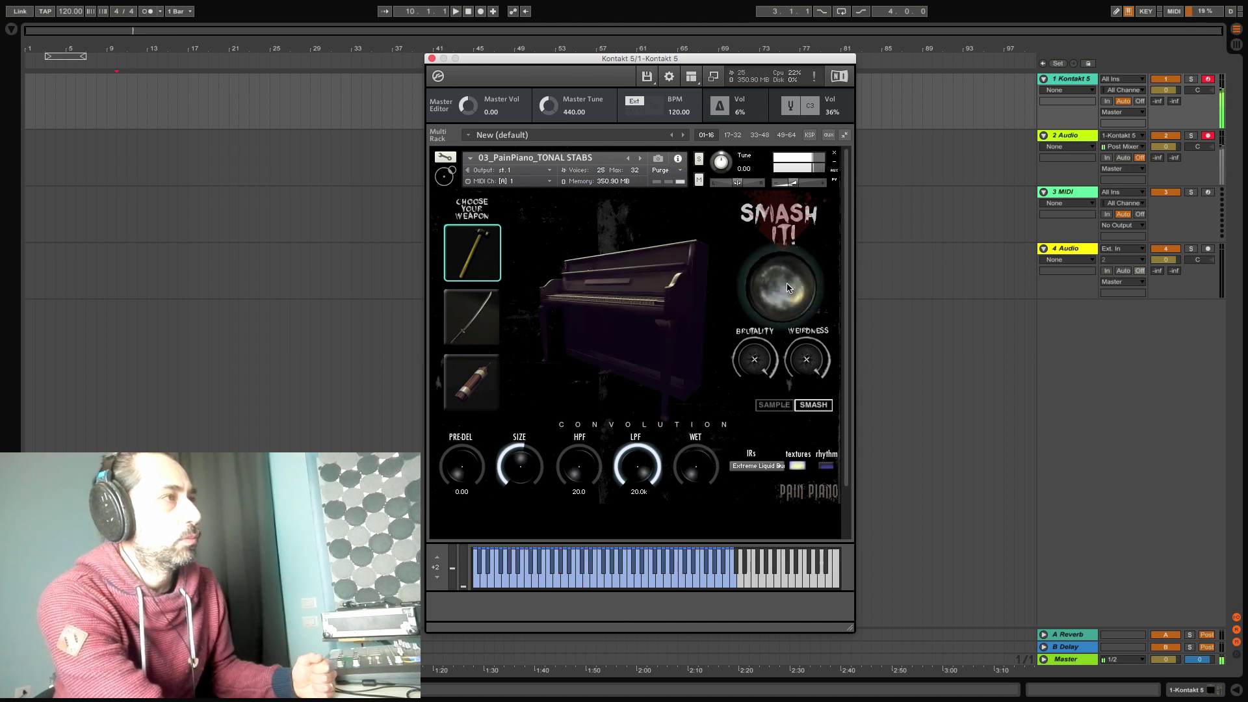
- Set the samples' global pitch to F, choose the dynamite as the weapon and audition its smash
left_click(780, 406)
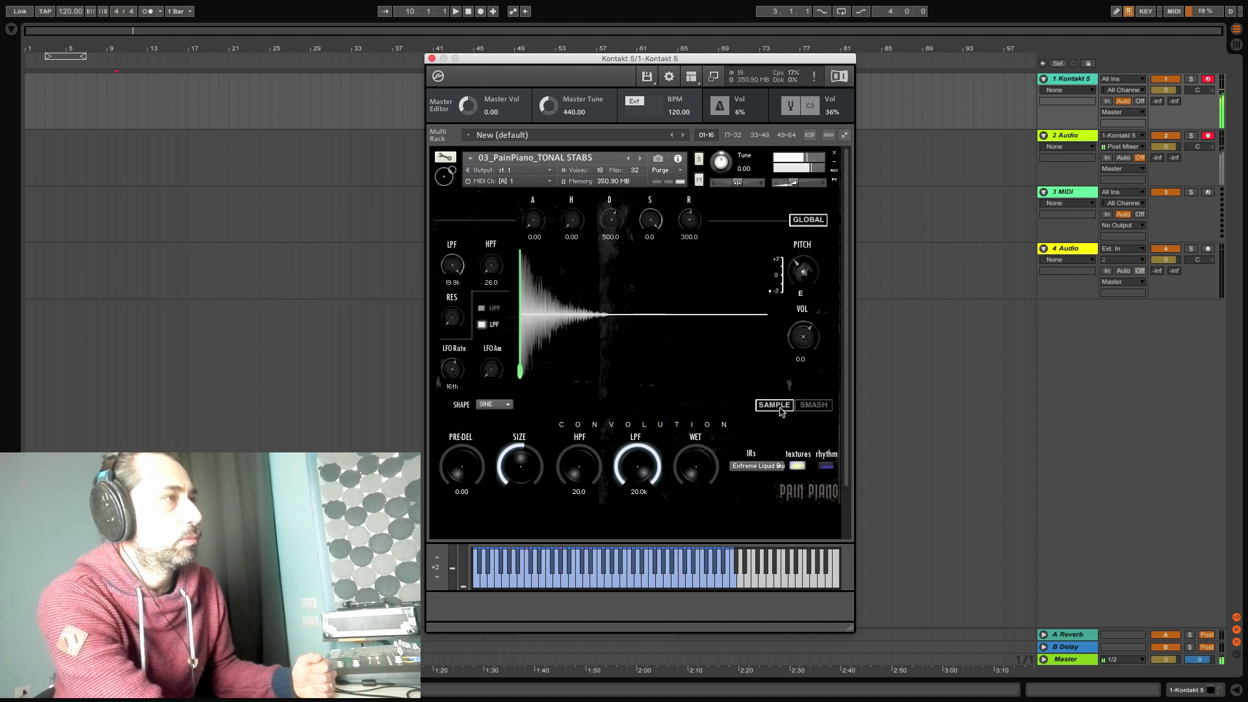
left_click_drag(801, 277, 802, 276)
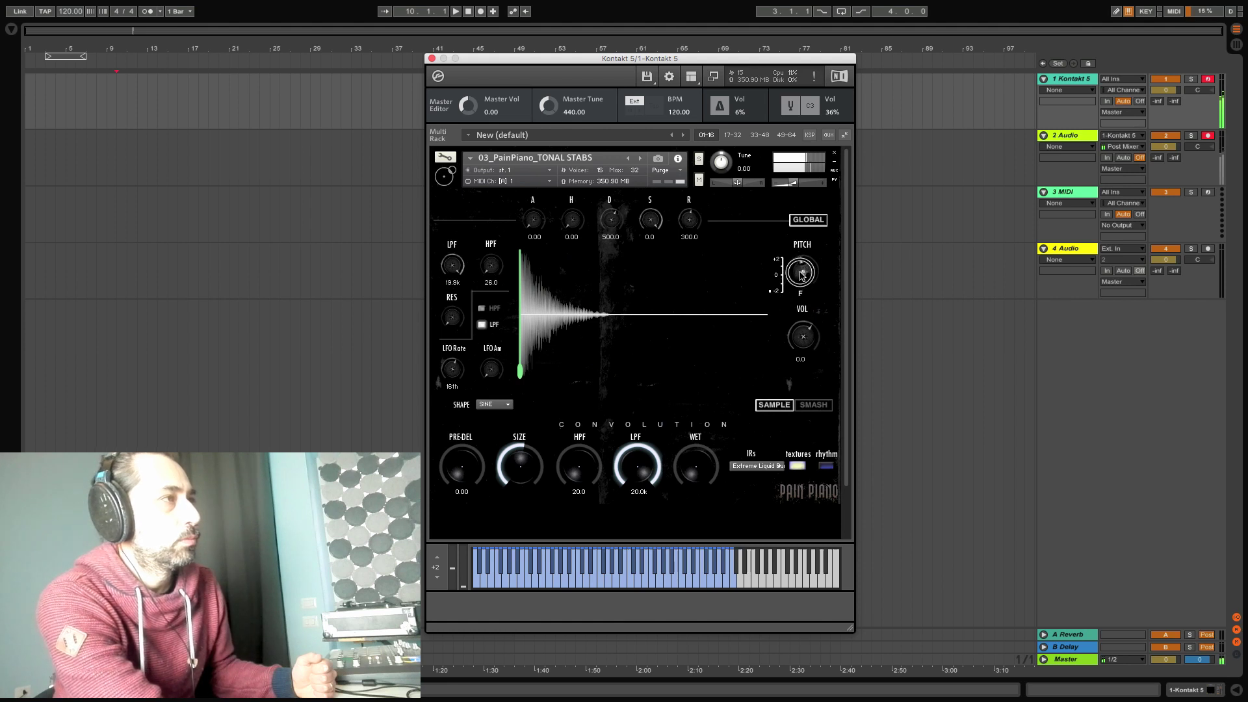
left_click(813, 404)
left_click(475, 385)
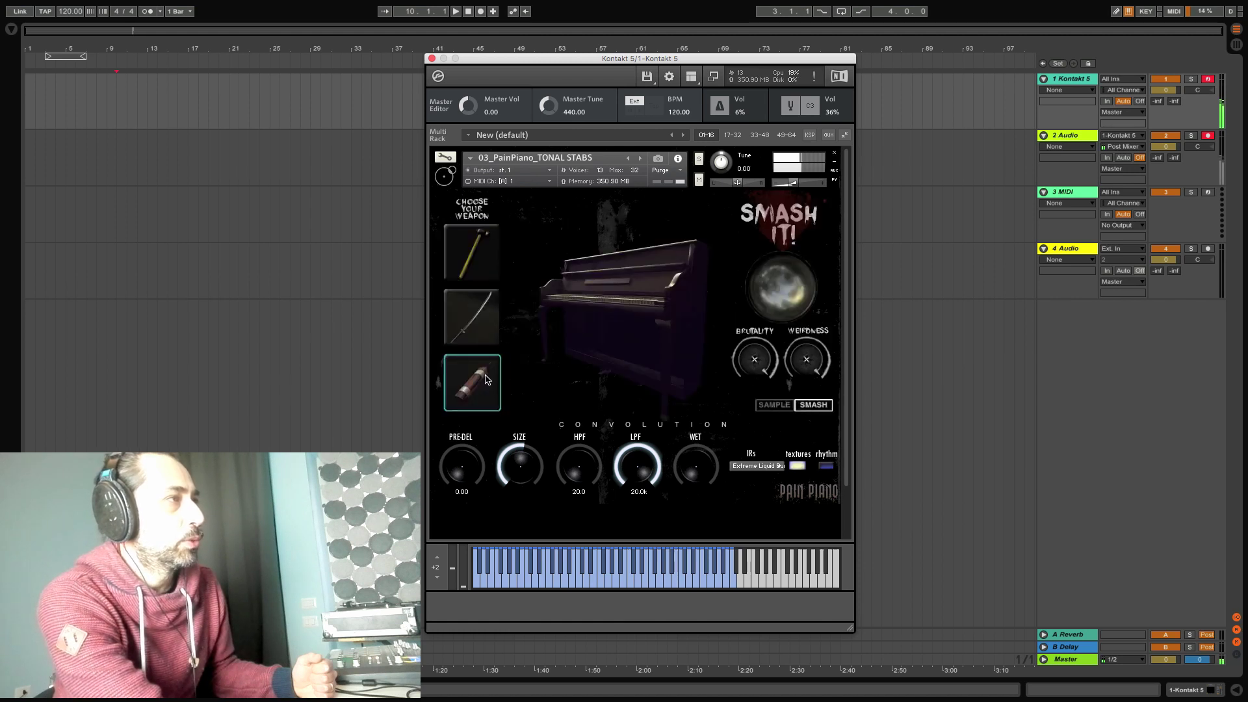
left_click(779, 291)
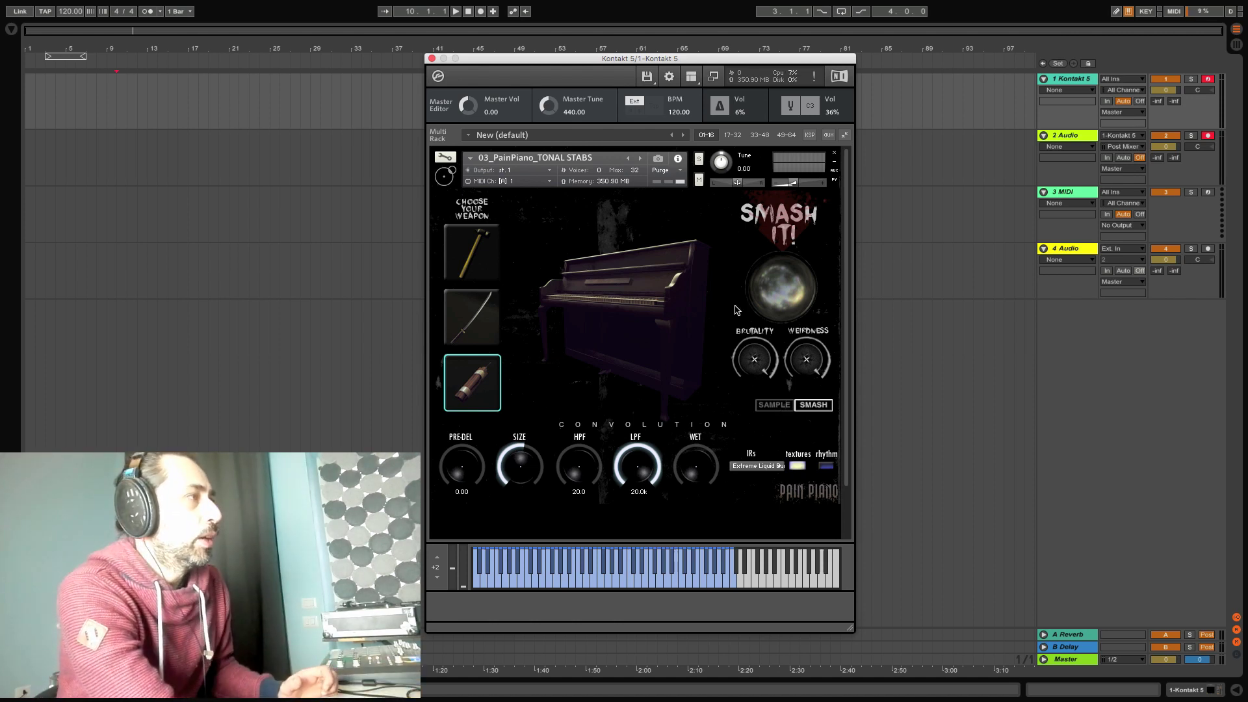
- Choose the hammer as the weapon and turn off the samples' Global mode, returning to the Smash page
left_click(460, 257)
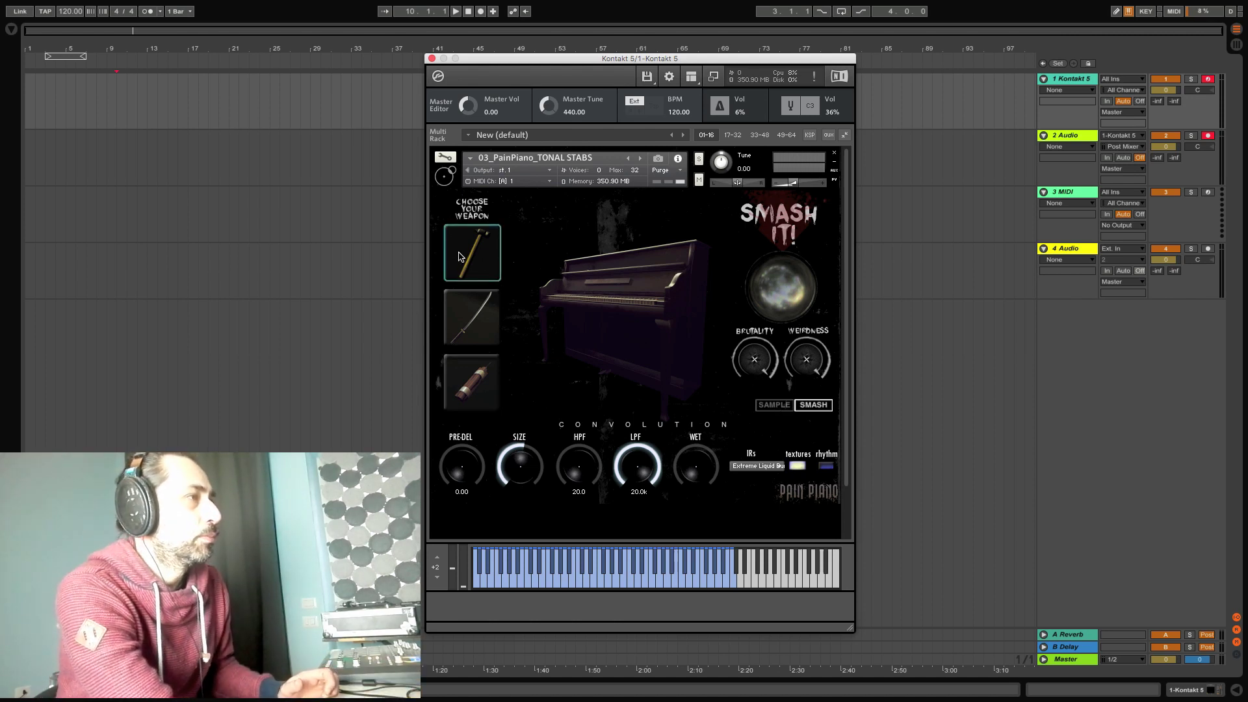
left_click(774, 405)
left_click(803, 222)
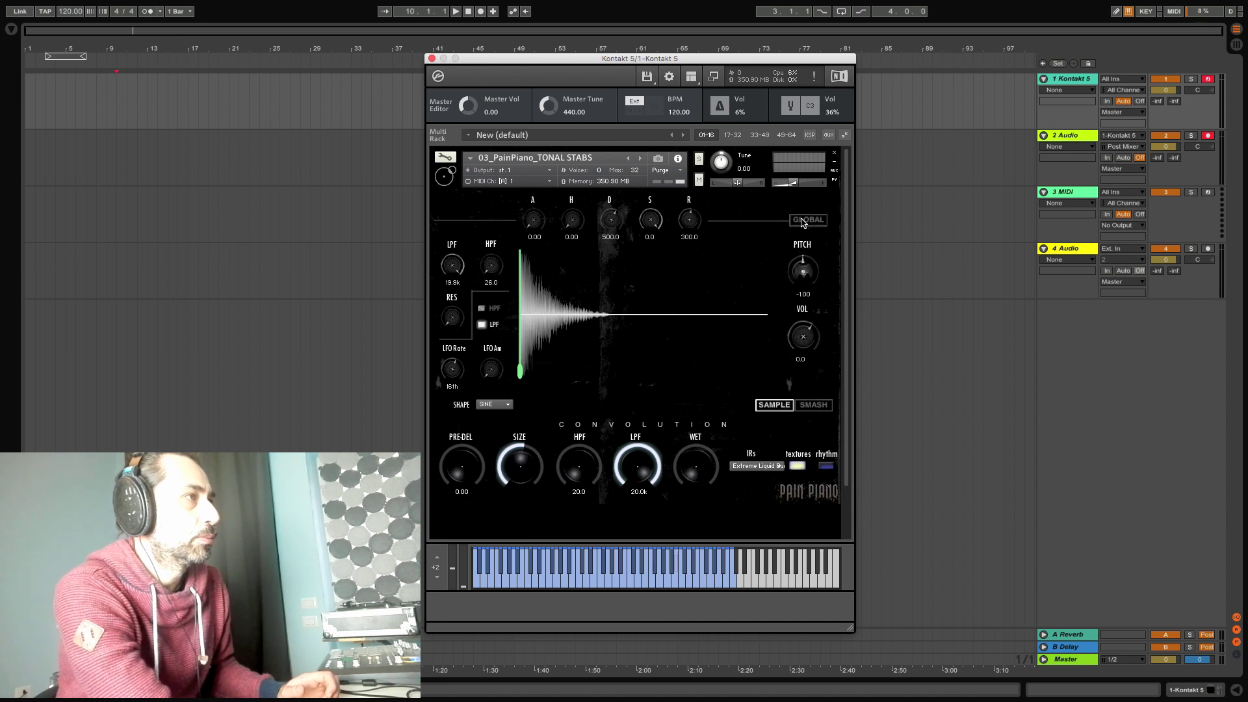
left_click(812, 405)
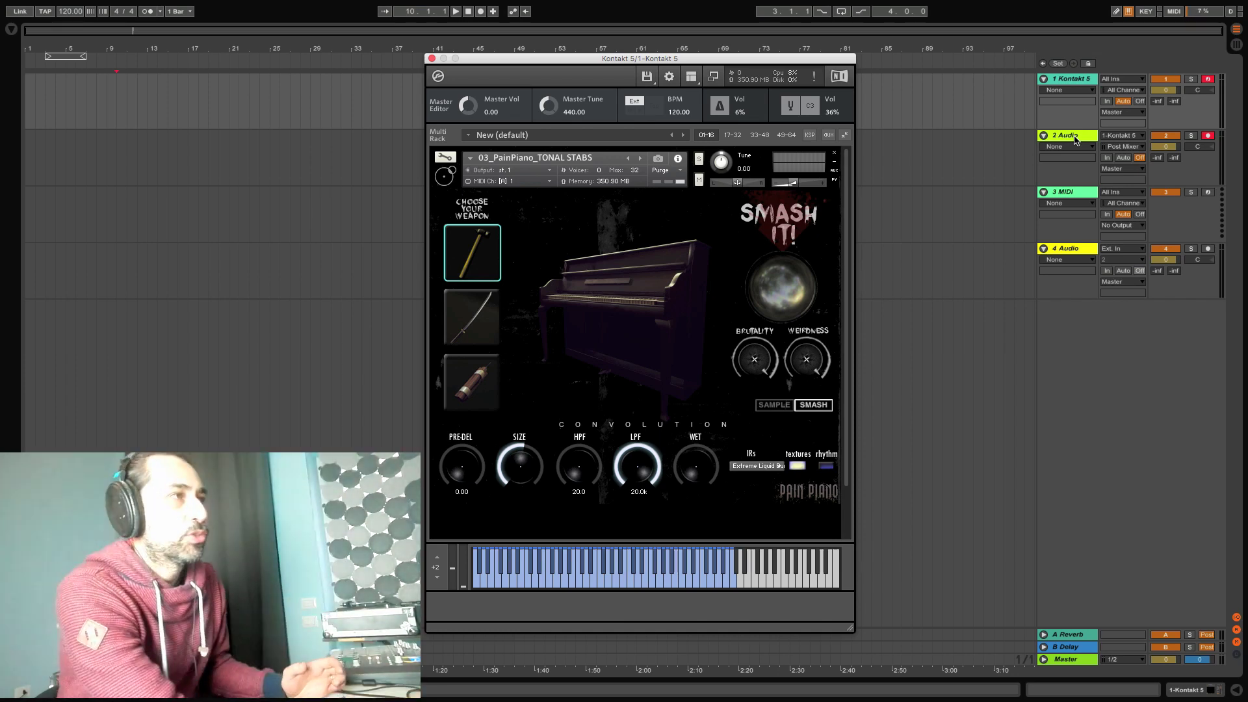
- Record hammer and sword smashes from the arrangement's start onto the Kontakt 5 and 2 Audio tracks
left_click(1074, 139)
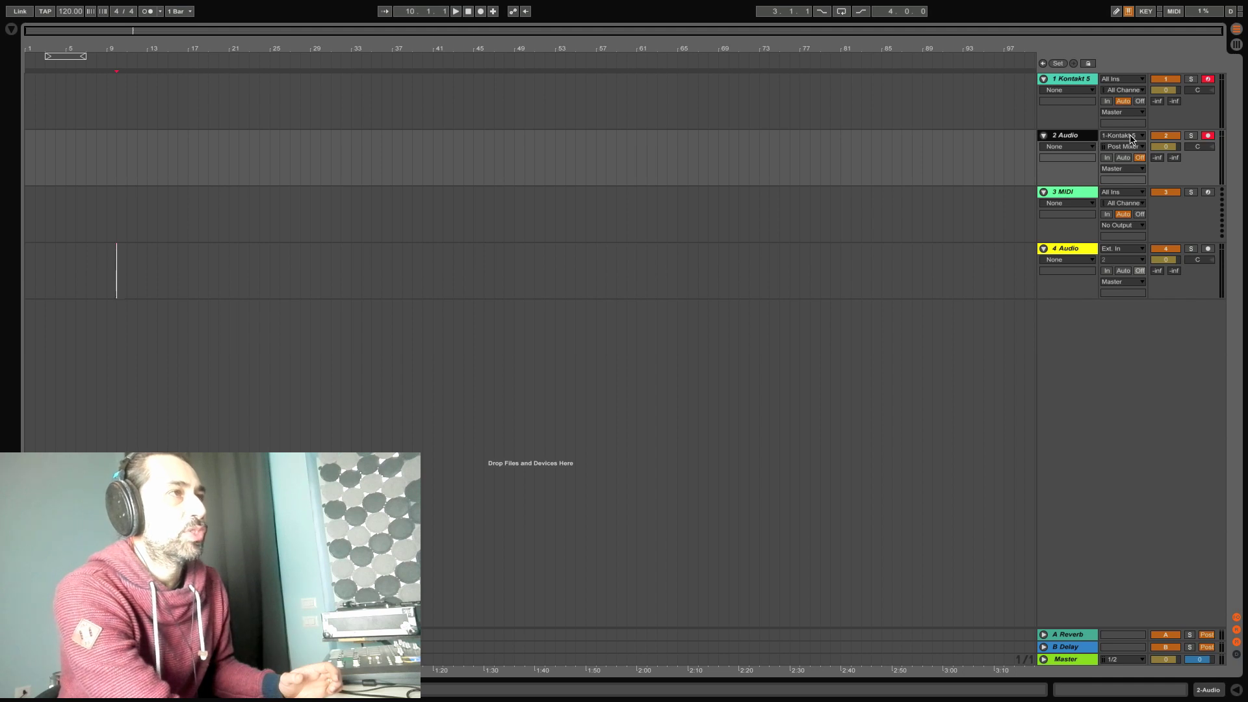
left_click(1082, 81)
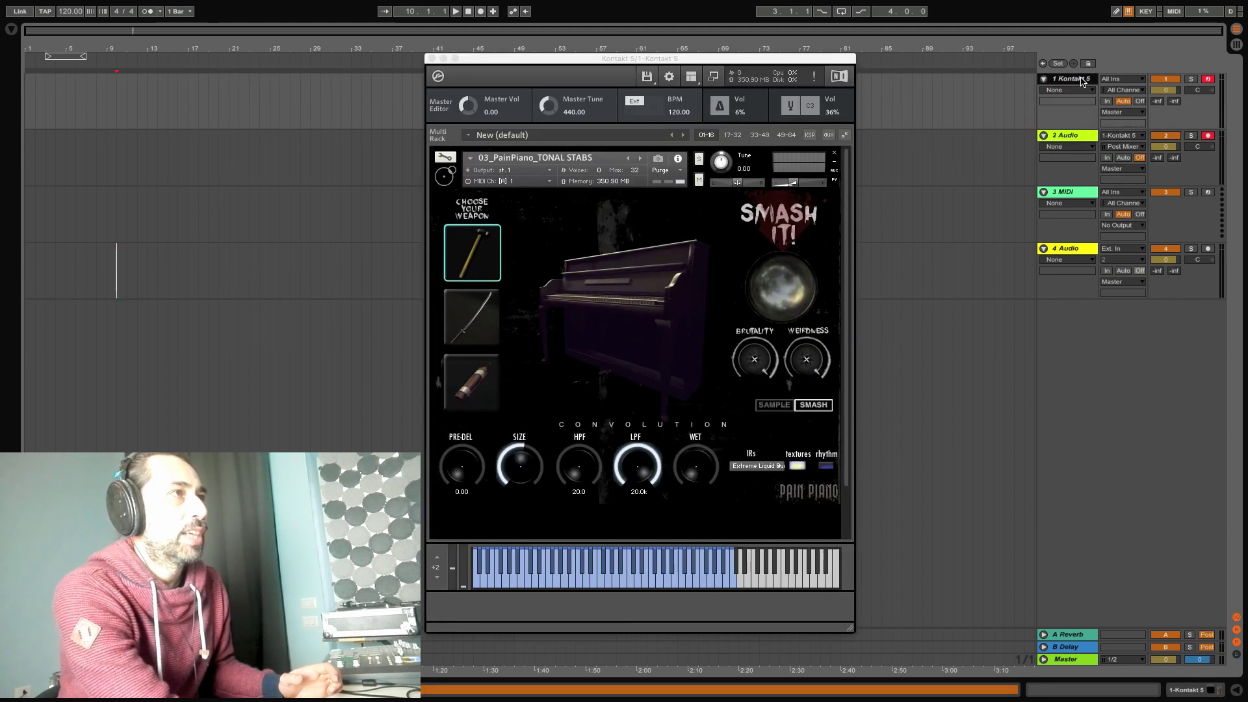
left_click(468, 15)
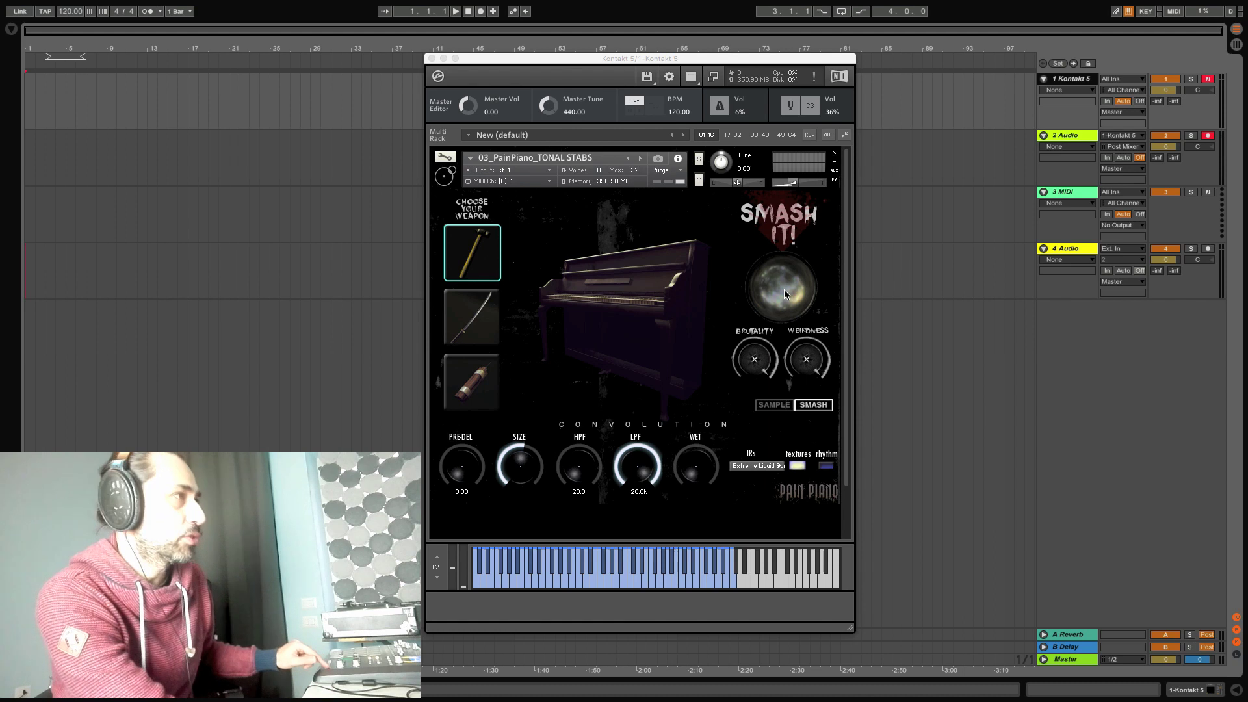
key("F9")
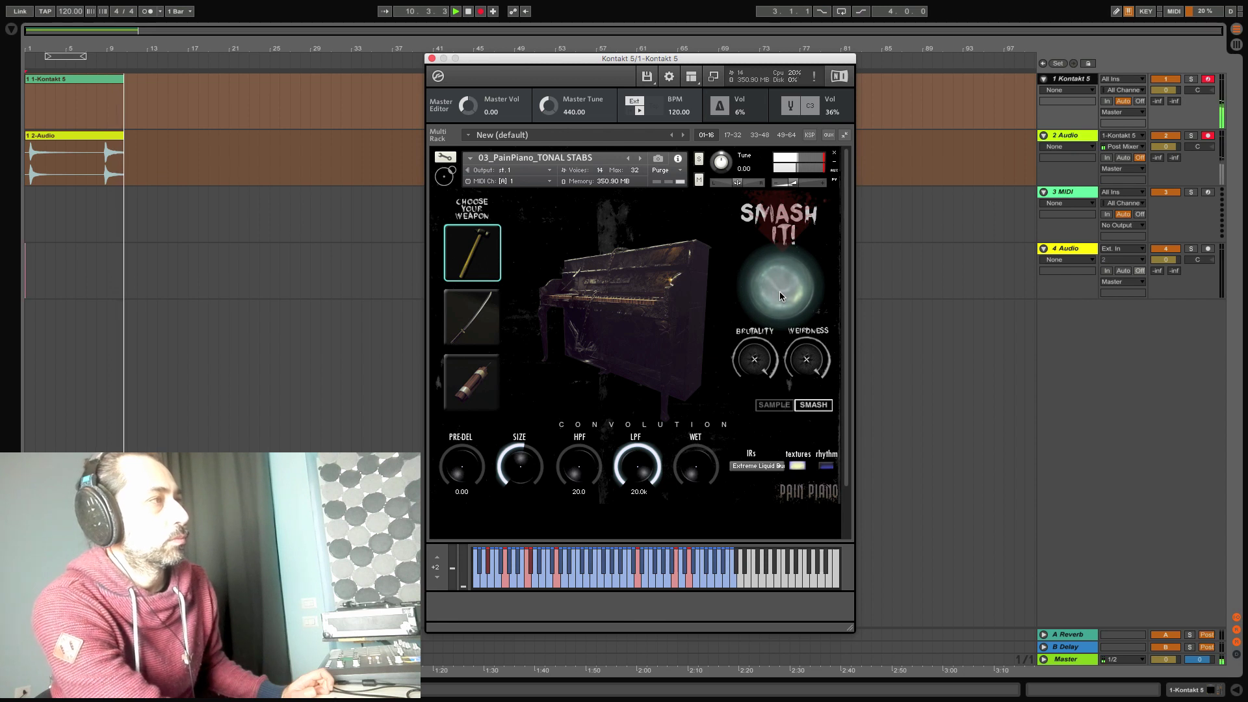
left_click(478, 326)
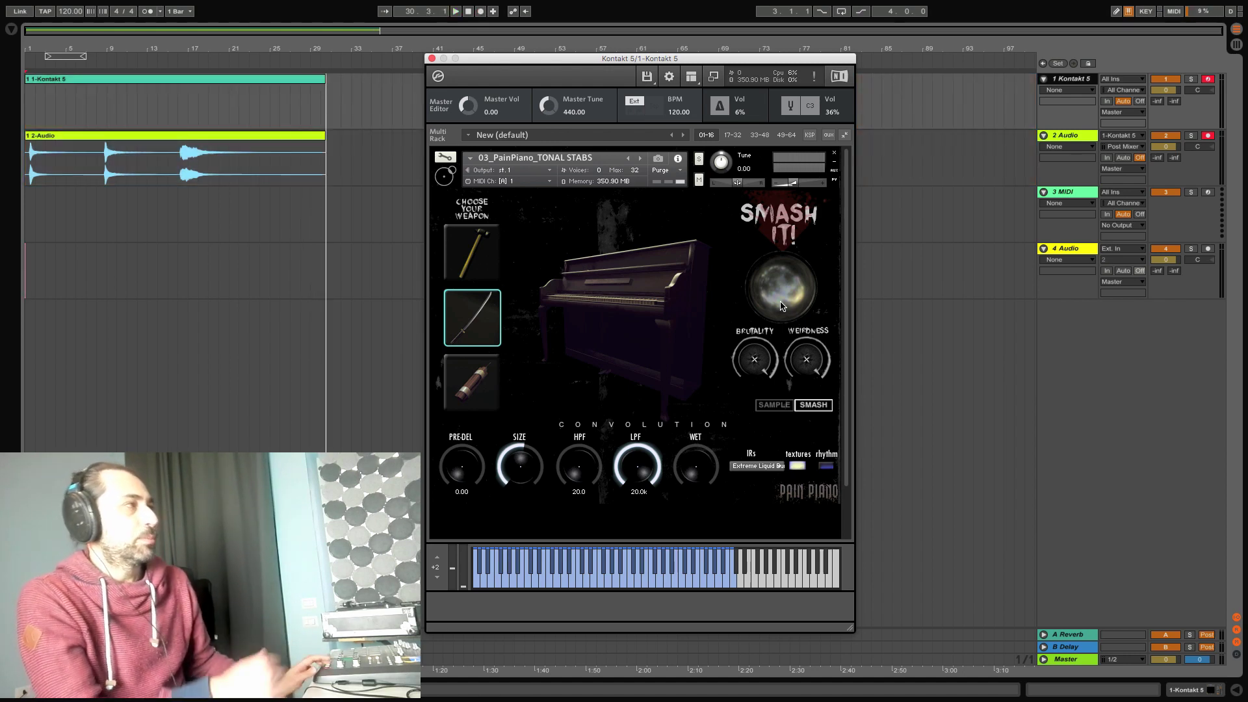
- Split the recorded audio clip just before its third hit and consolidate the part after the split
left_click(184, 173)
key("ctrl+e")
left_click(214, 139)
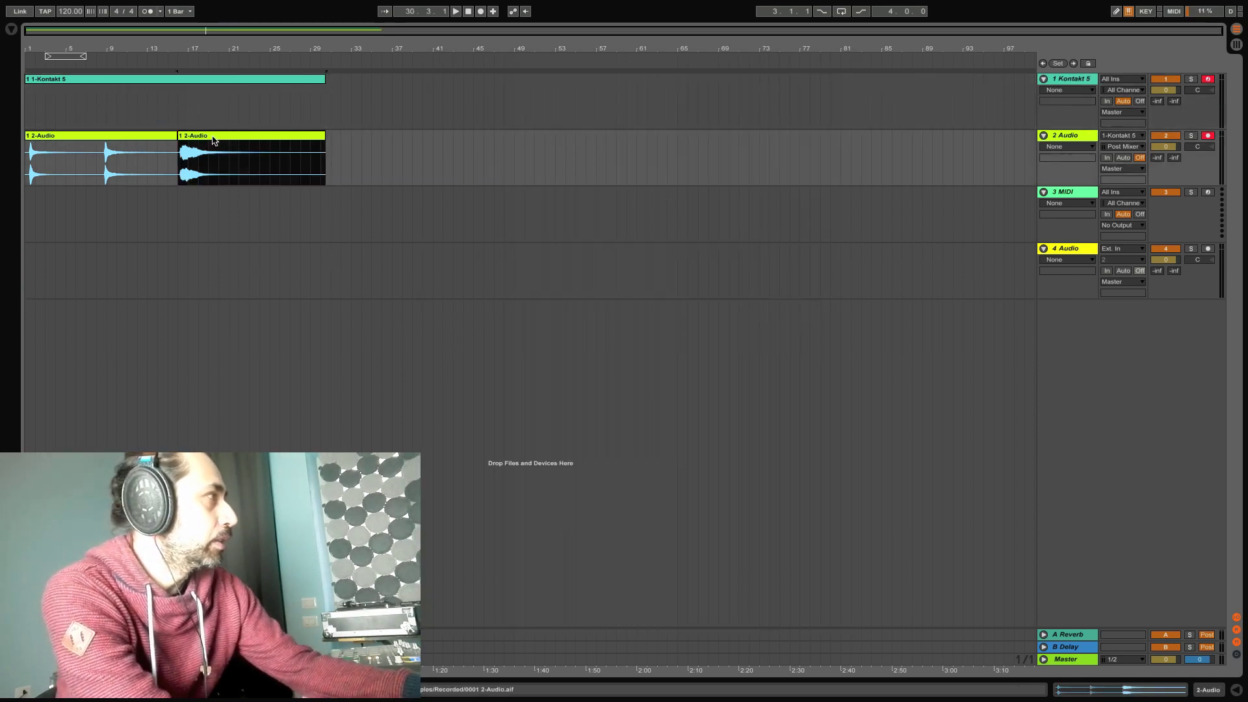
key("ctrl+j")
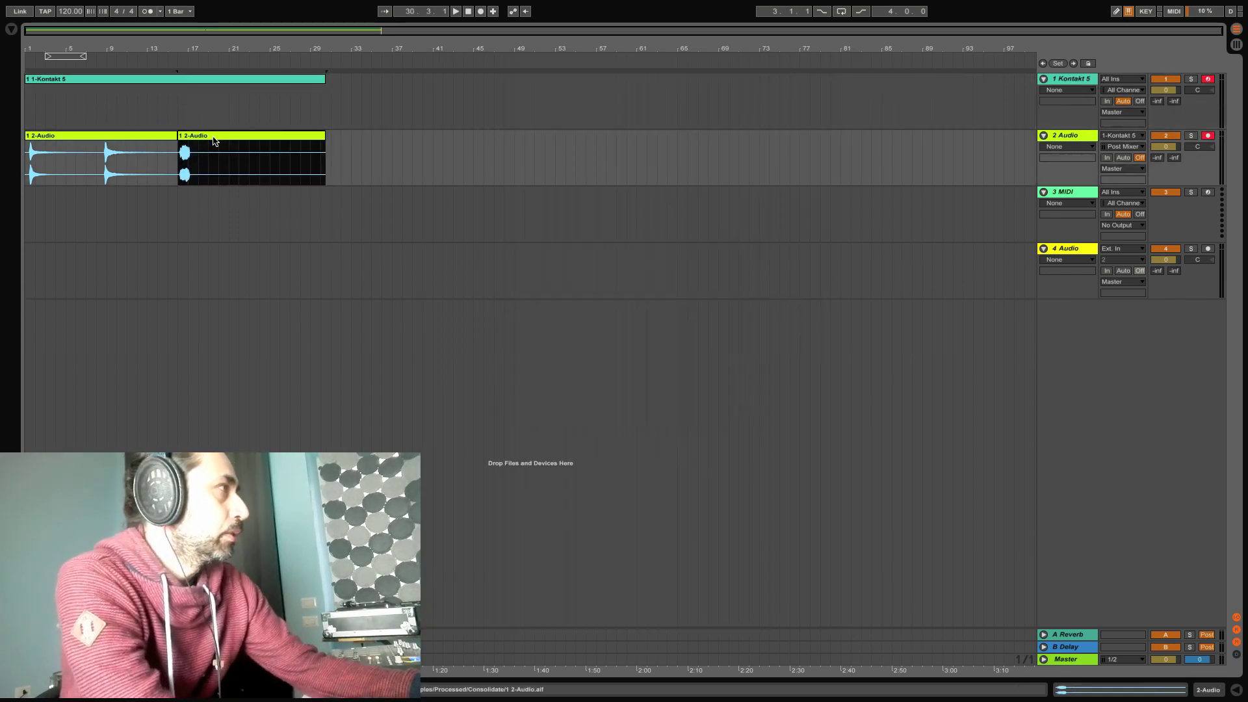
- Reverse the consolidated audio clip and play back its swell
double_click(214, 139)
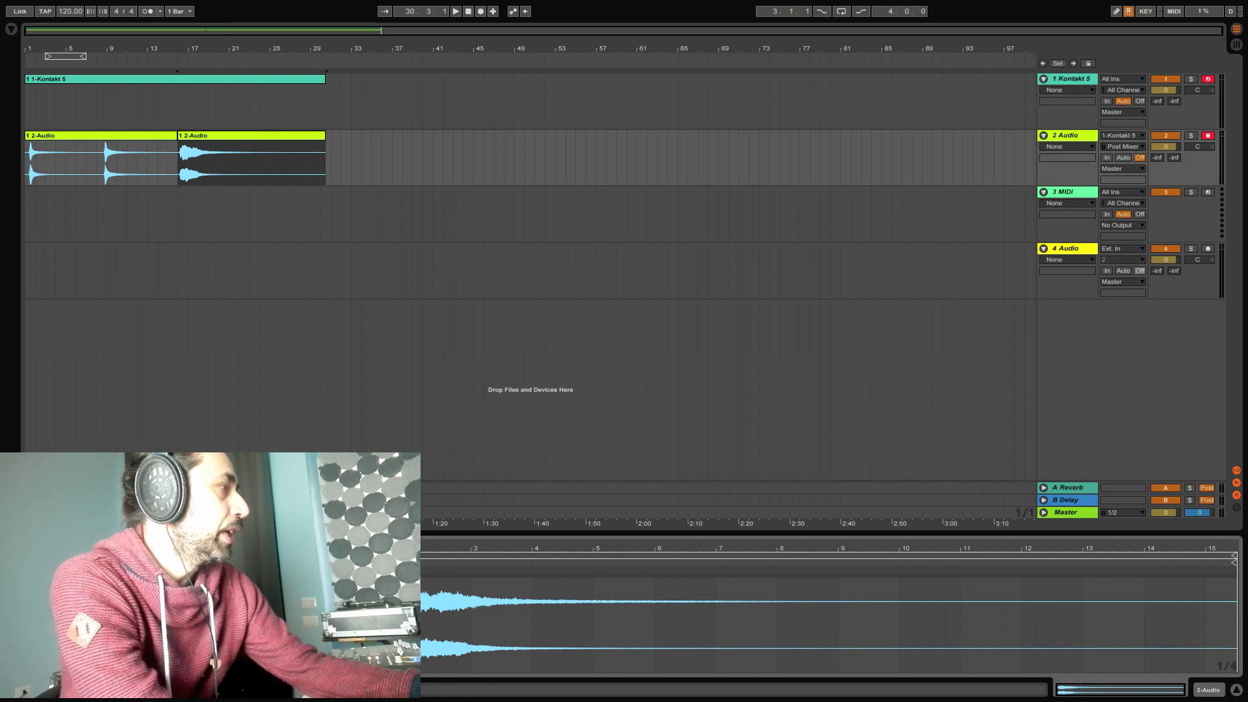
key("r")
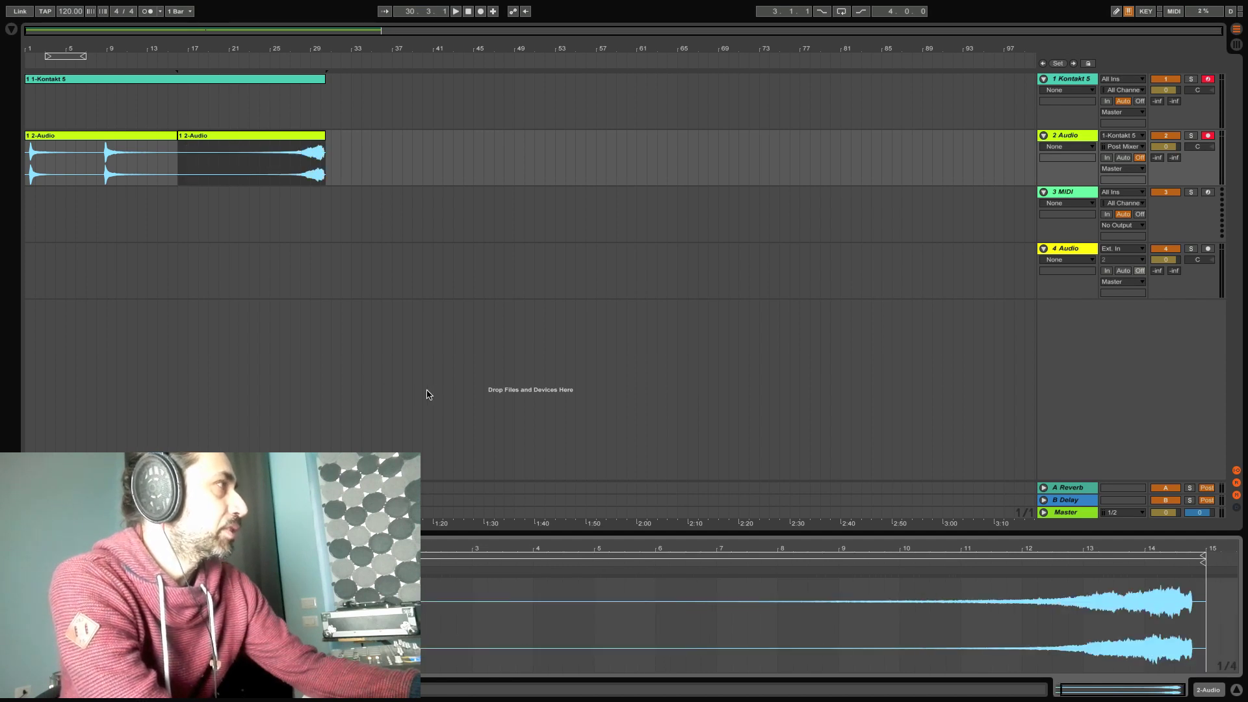
left_click(265, 163)
key("space")
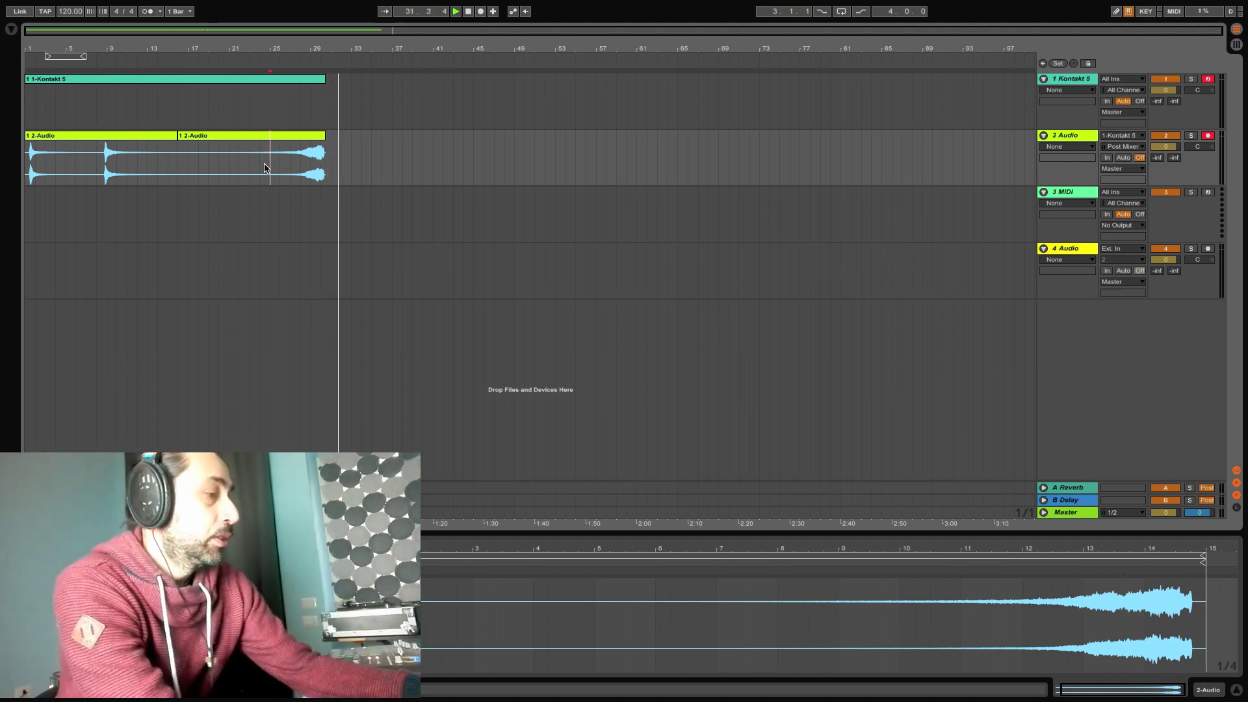
- Play back the second recorded hit from just before its start around bar 9
left_click(104, 184)
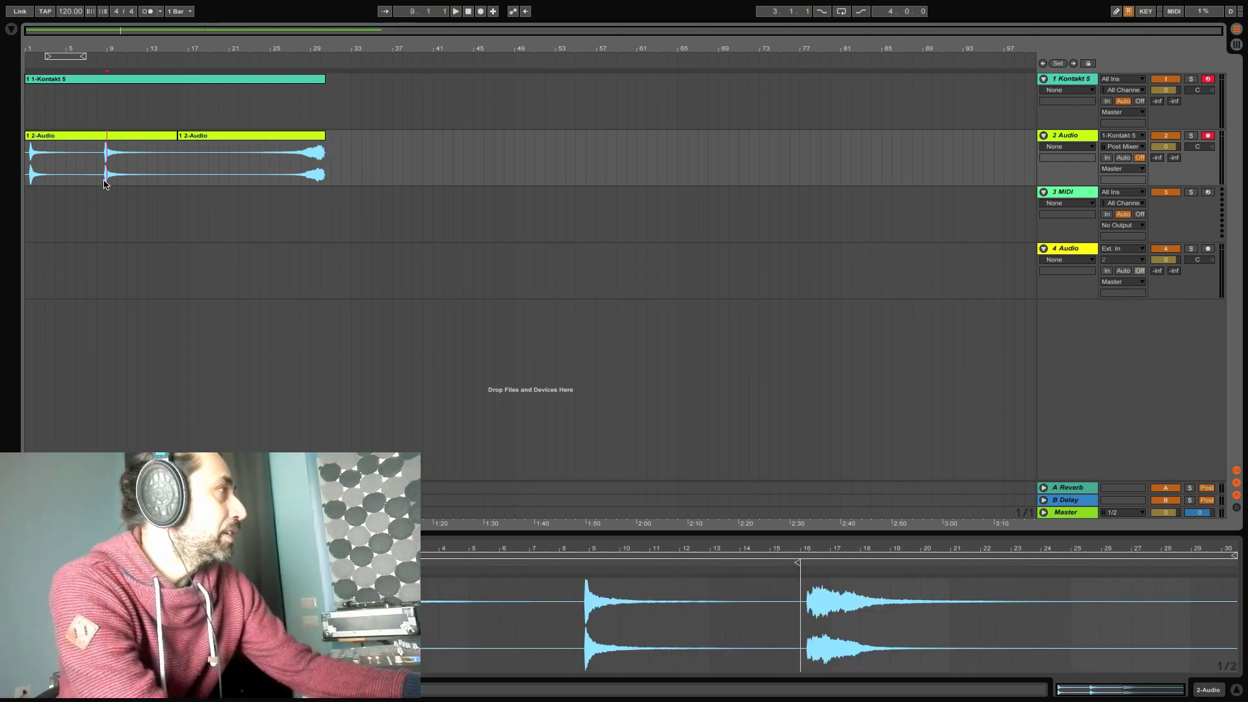
left_click_drag(101, 46, 101, 47)
left_click(104, 186)
key("space")
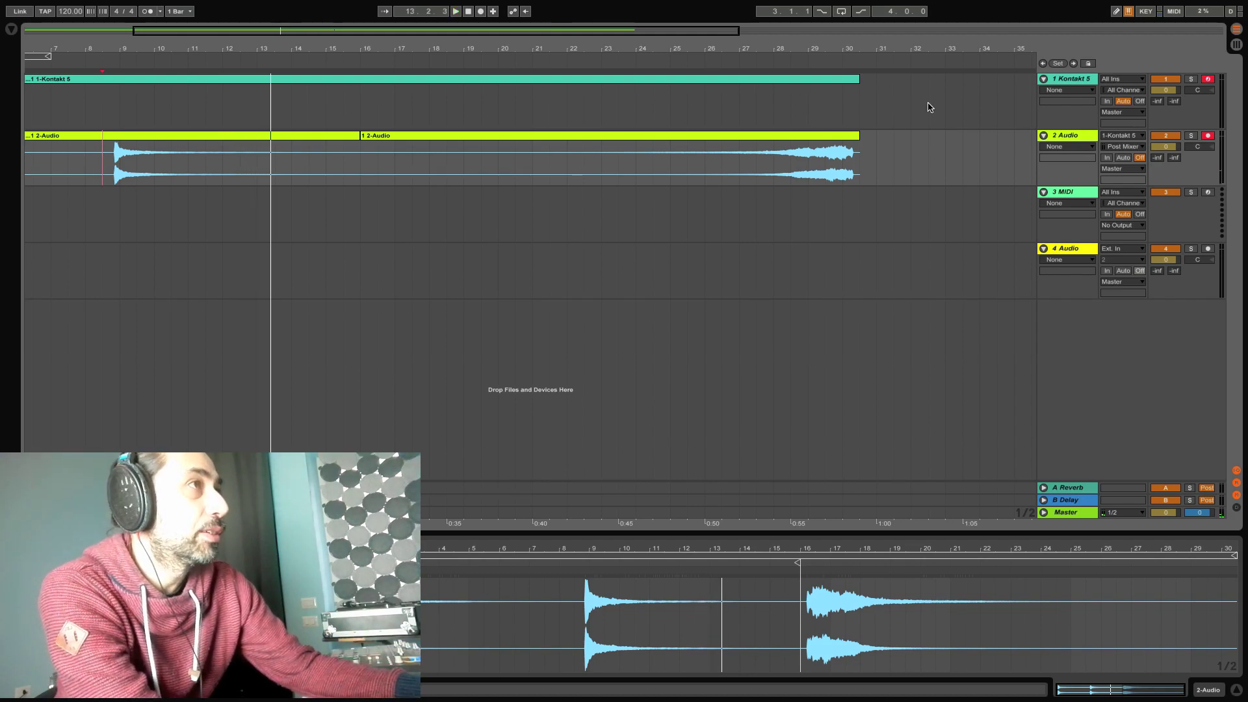
- Reopen the piano instrument's Sample page, look at the convolution's rhythm IR option, and load the texture IR Hot Water Burst 01
left_click(1084, 79)
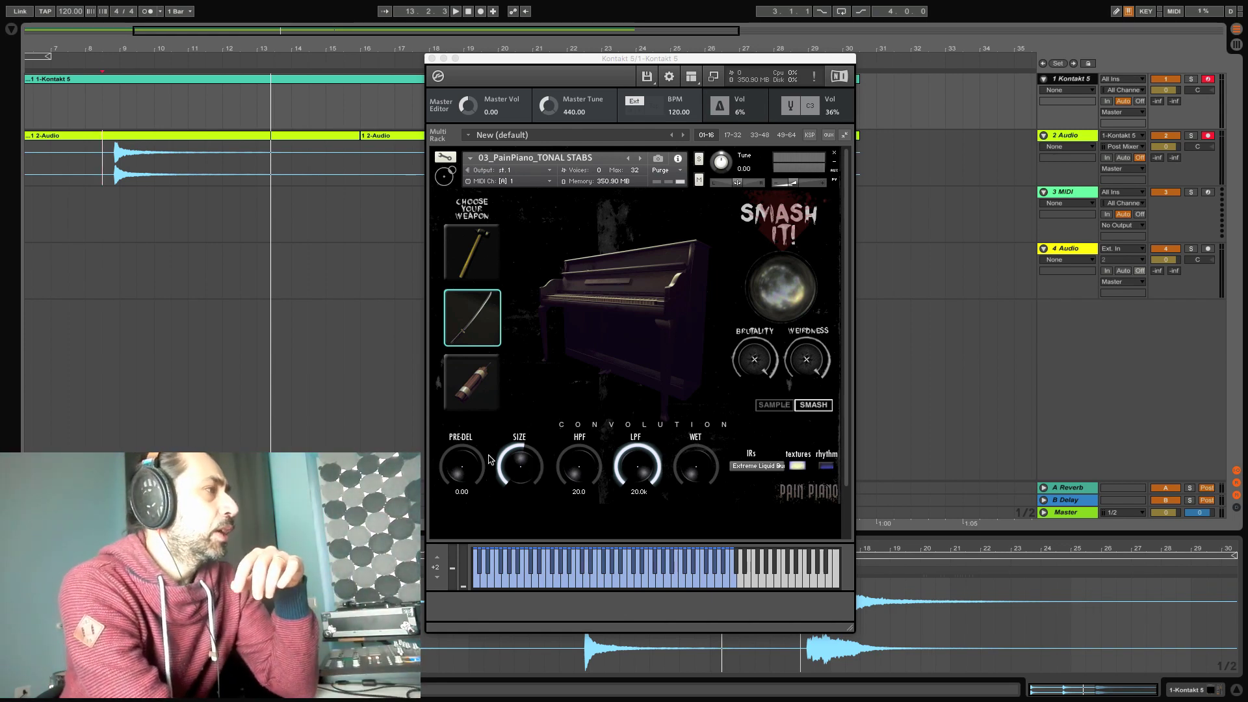
left_click(777, 408)
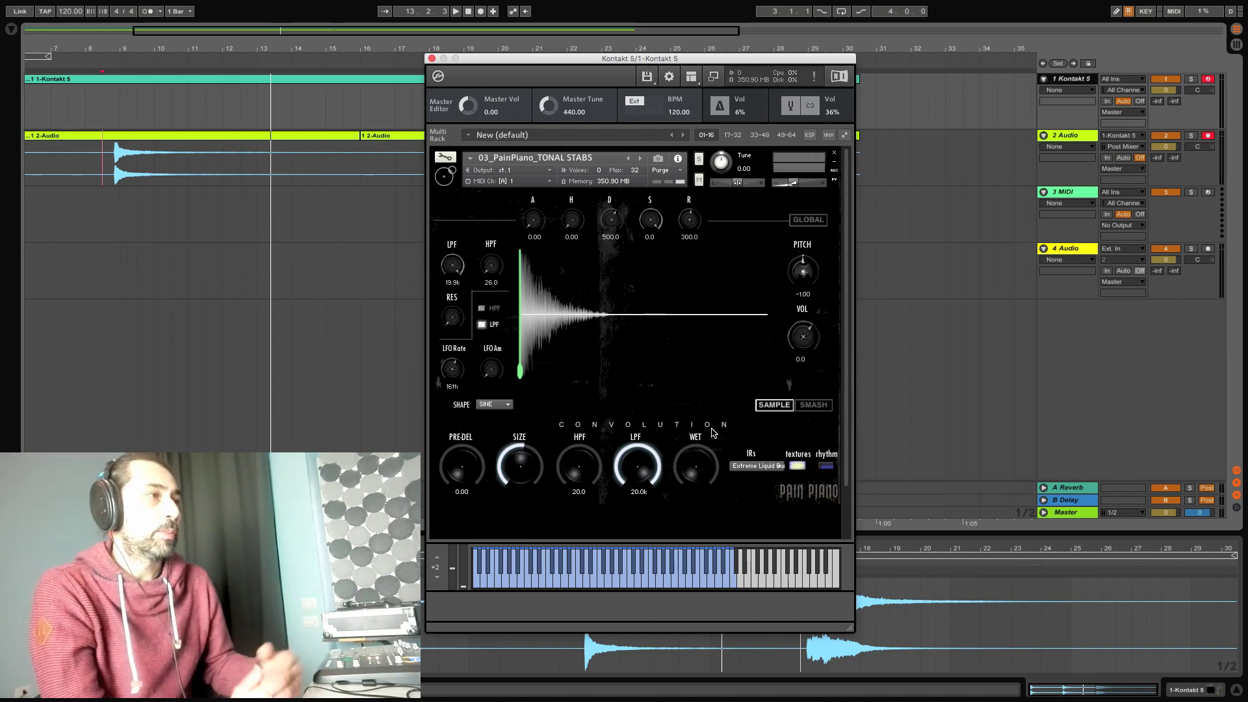
left_click(758, 465)
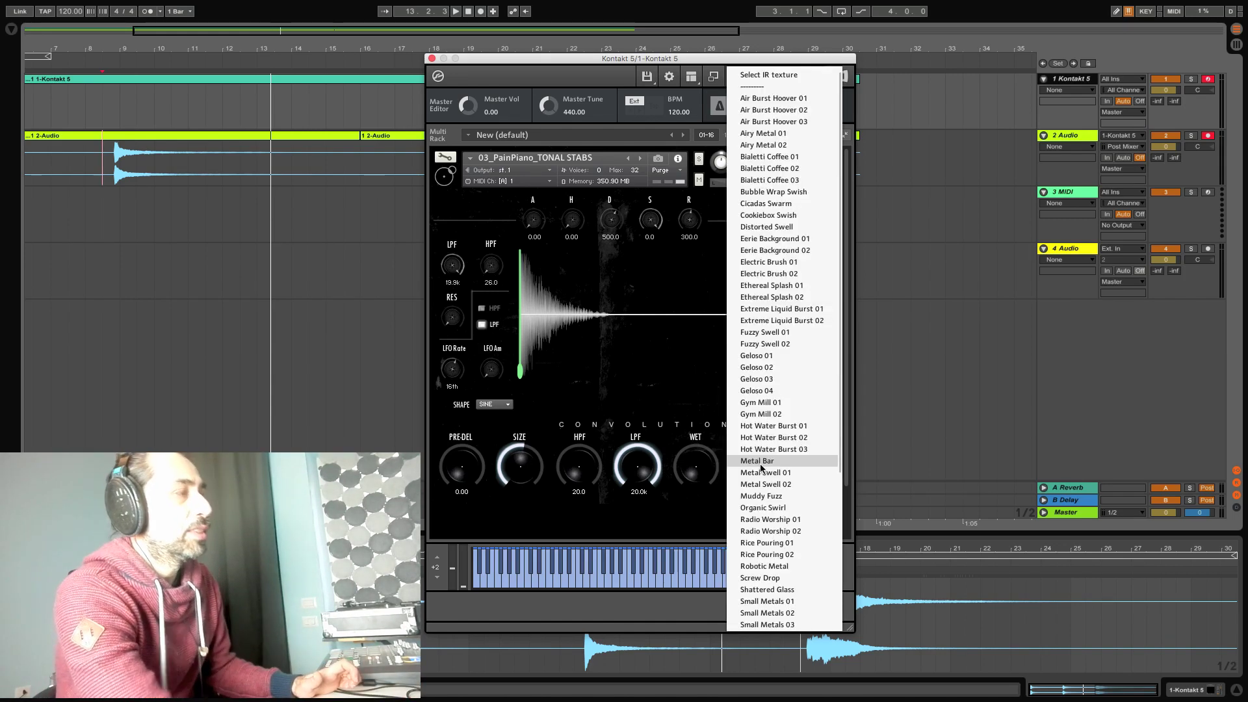
left_click(718, 444)
left_click(825, 466)
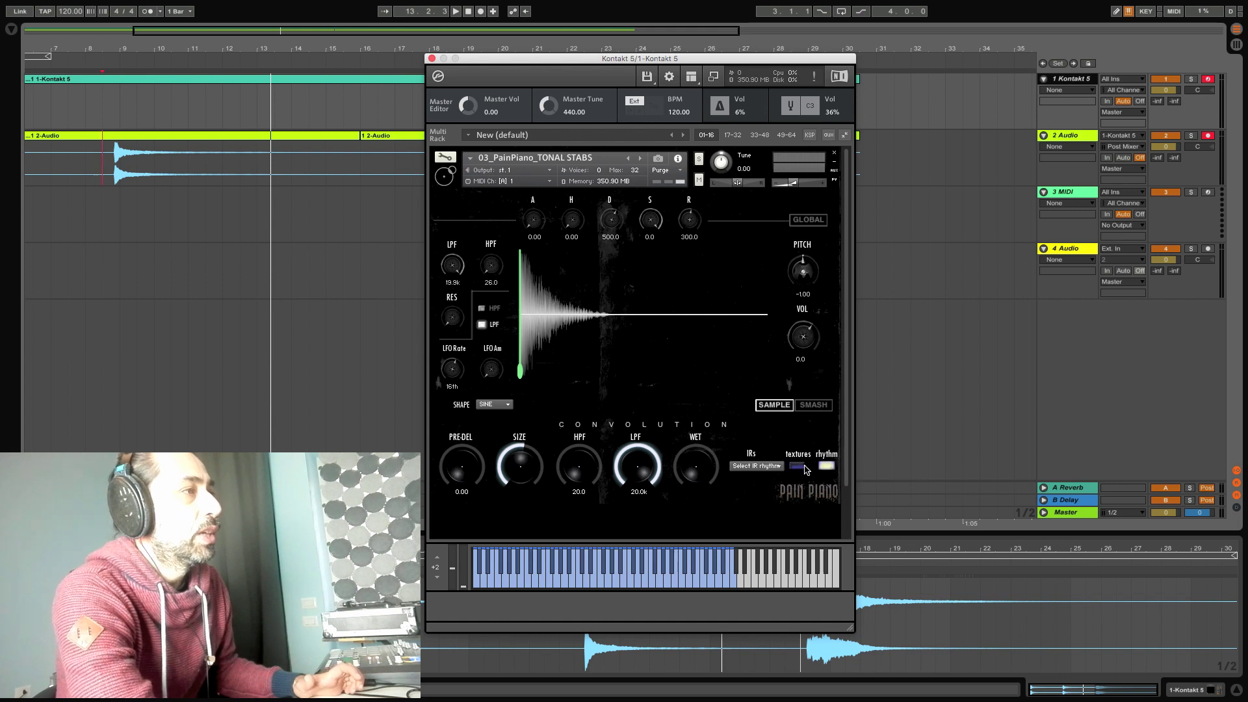
left_click(768, 468)
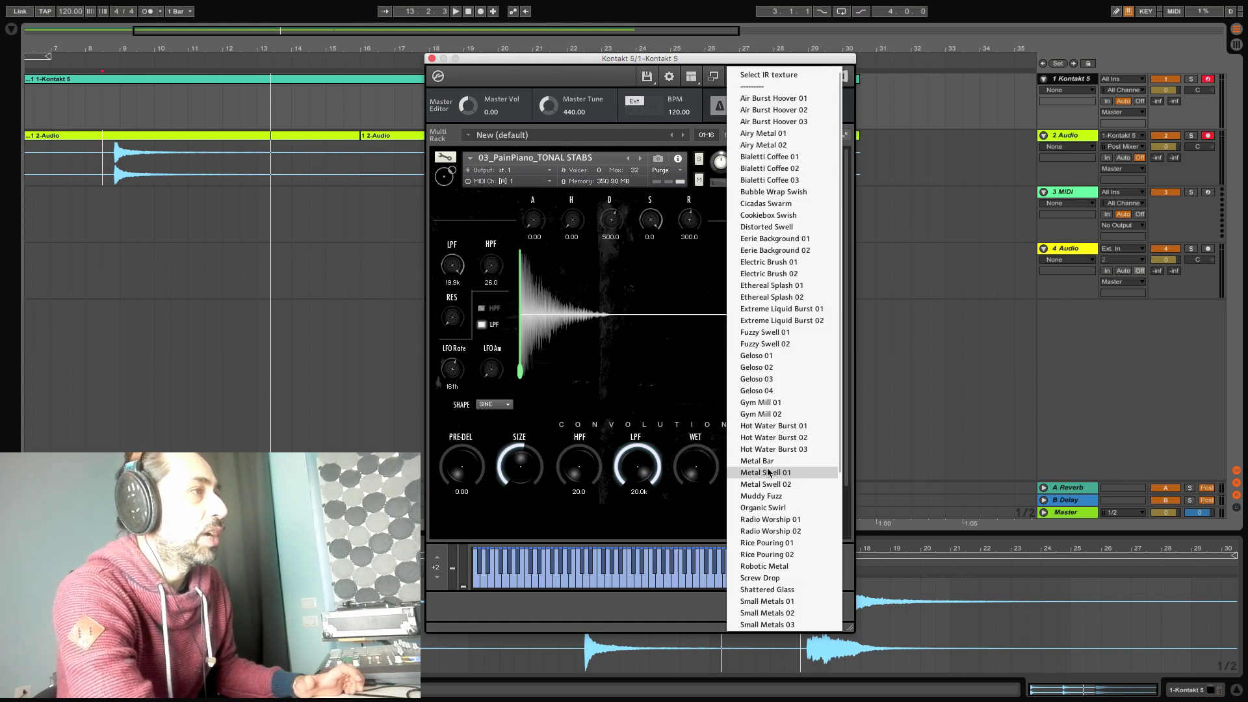
left_click(768, 430)
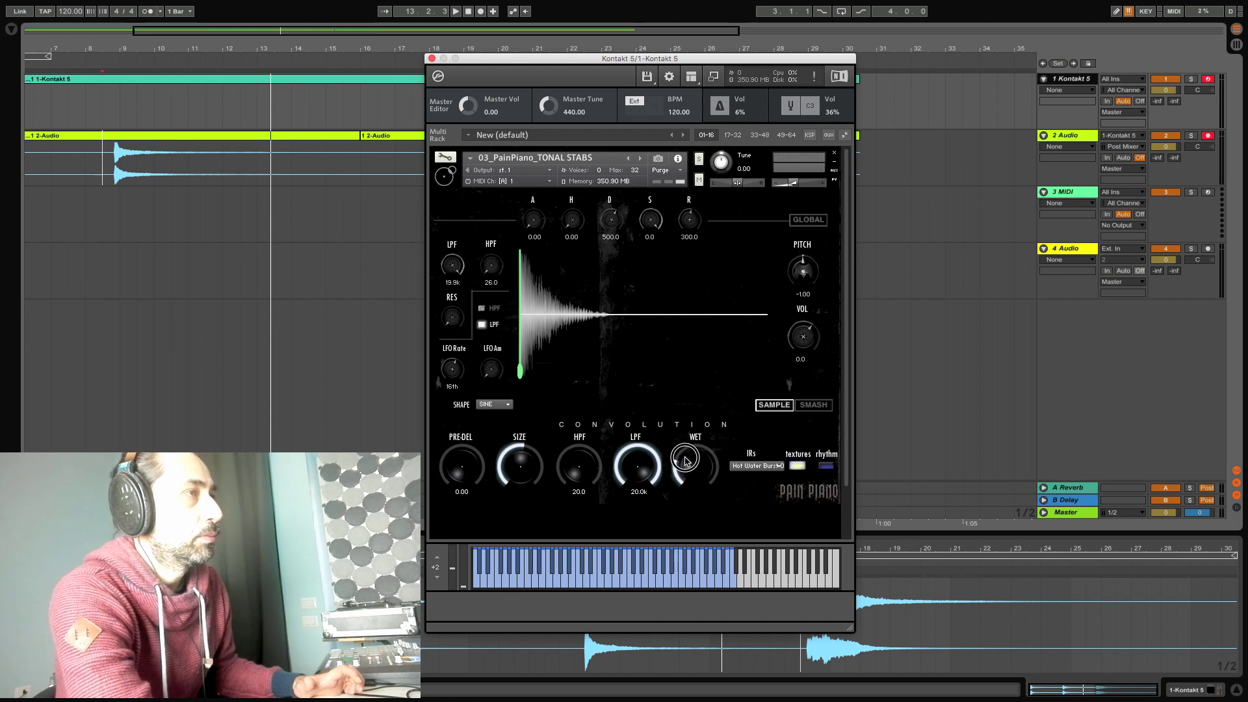
- Raise the convolution's wet level and load the texture IR Fuzzy Swell 01
left_click_drag(686, 461, 702, 455)
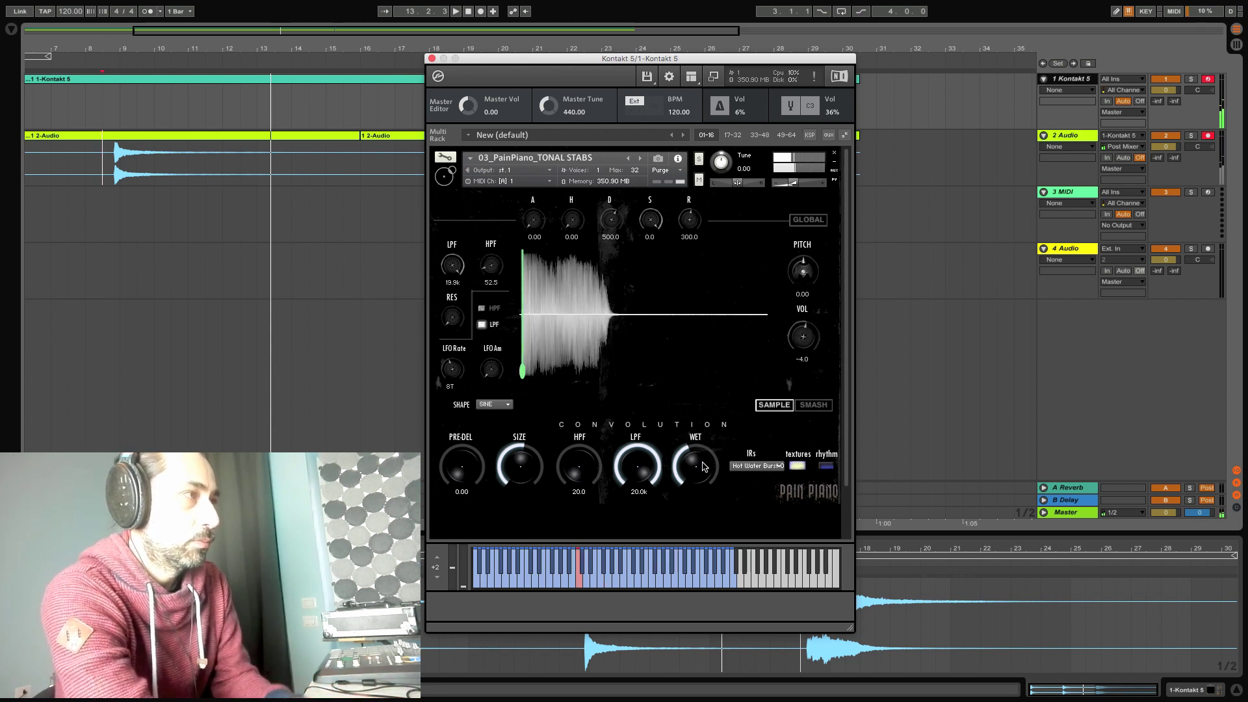
left_click(746, 468)
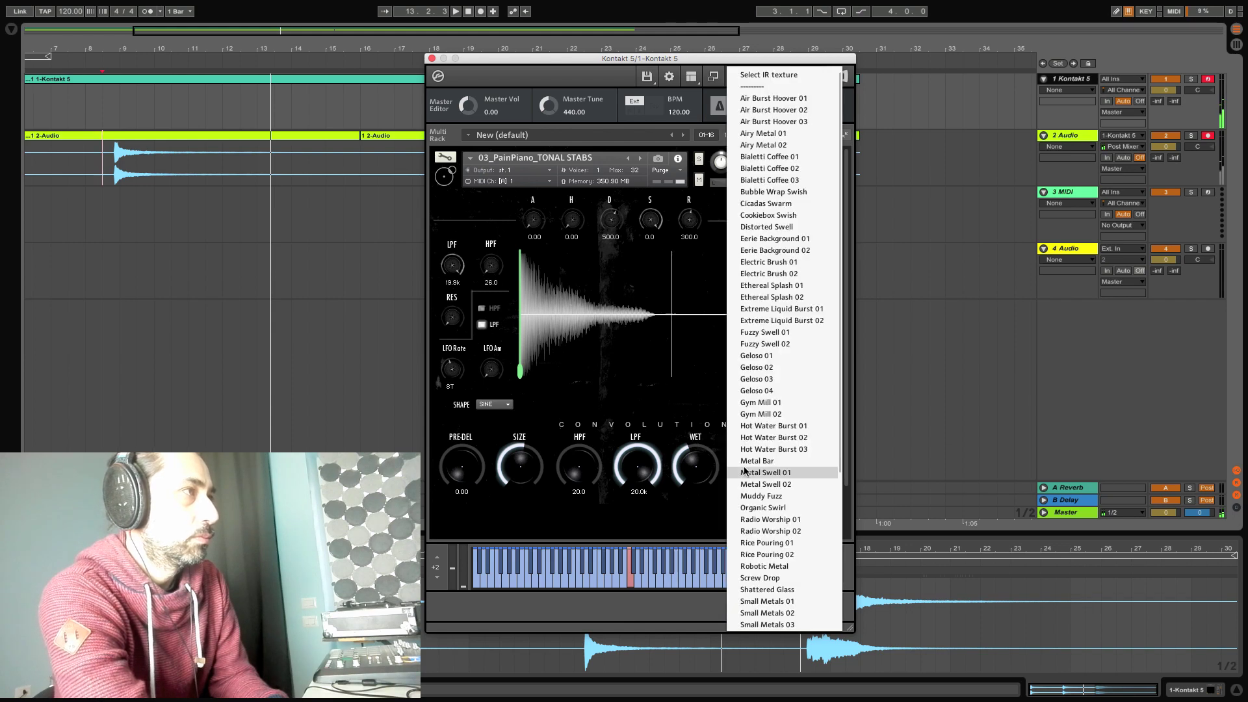
left_click(774, 333)
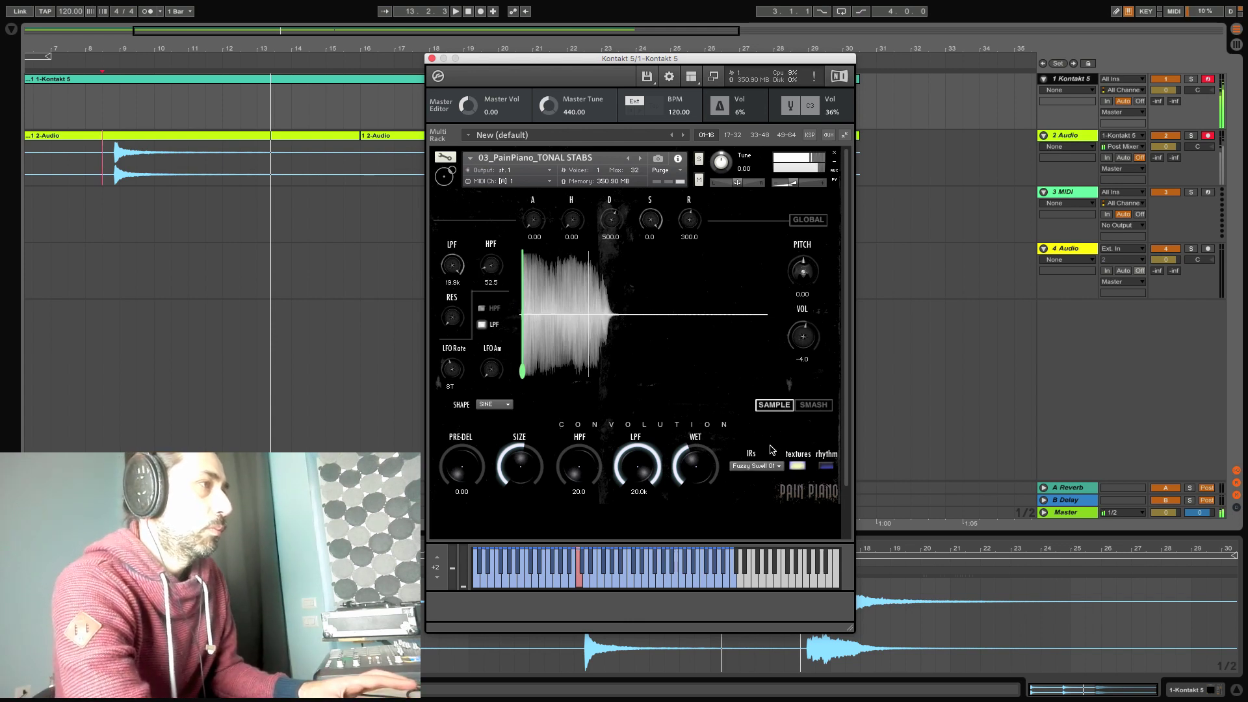
- Load the texture IR Geloso 01, lower the convolution's wet level, and slightly reduce its size
left_click(754, 465)
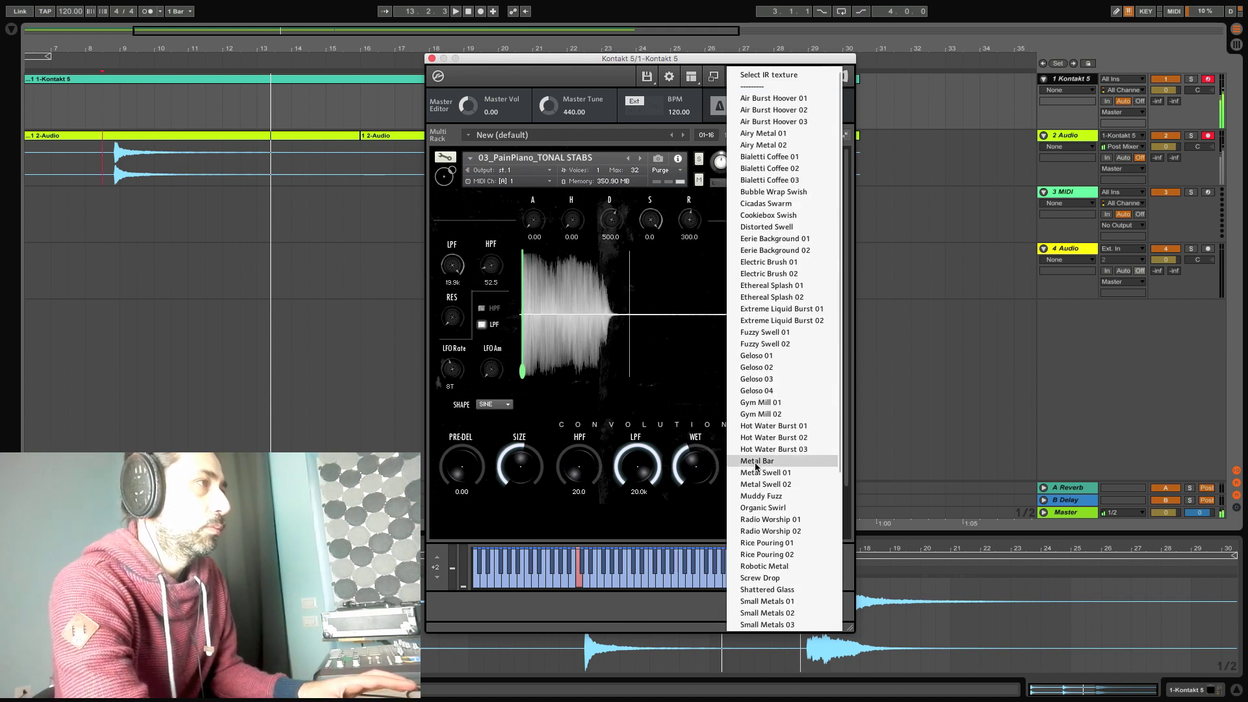
left_click(763, 359)
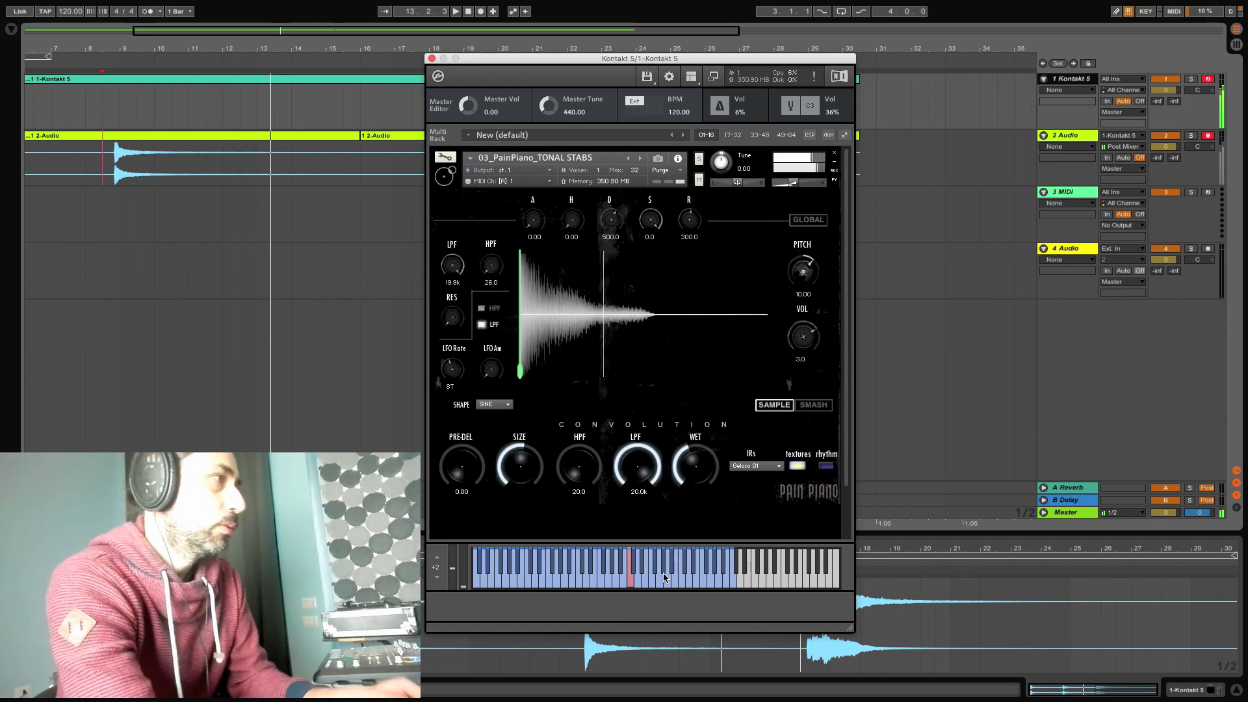
left_click_drag(679, 470, 682, 480)
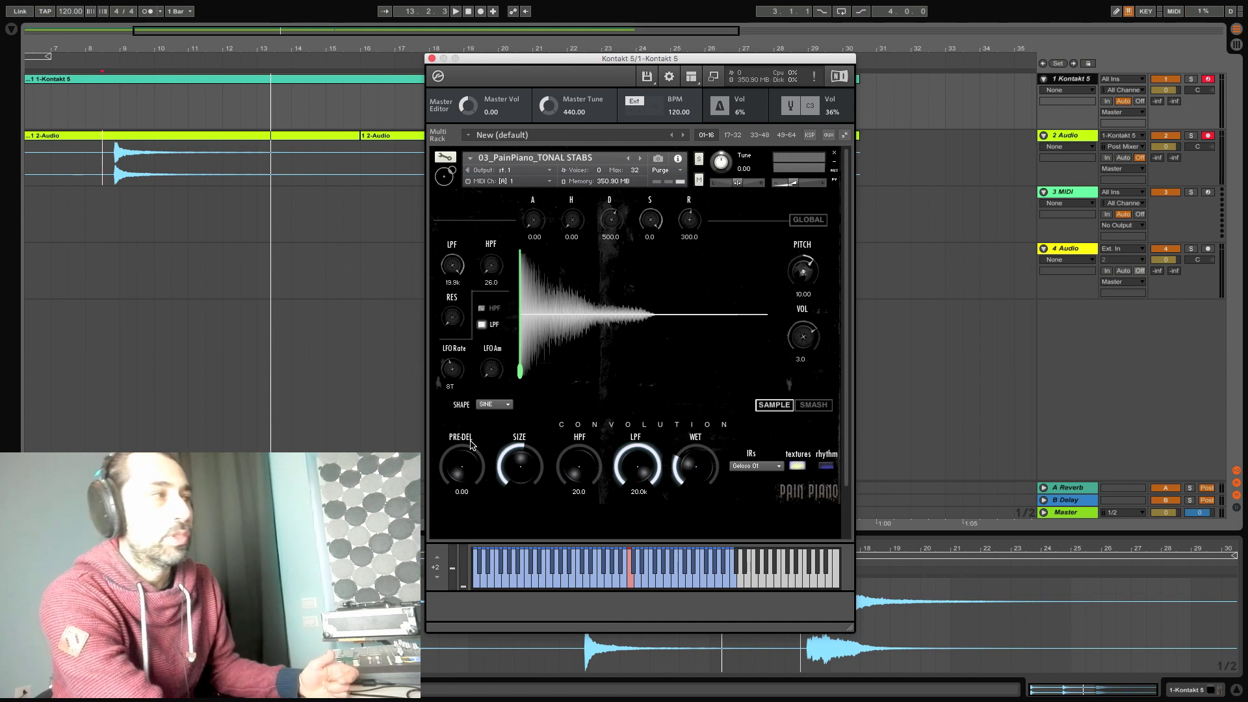
left_click_drag(521, 461, 520, 466)
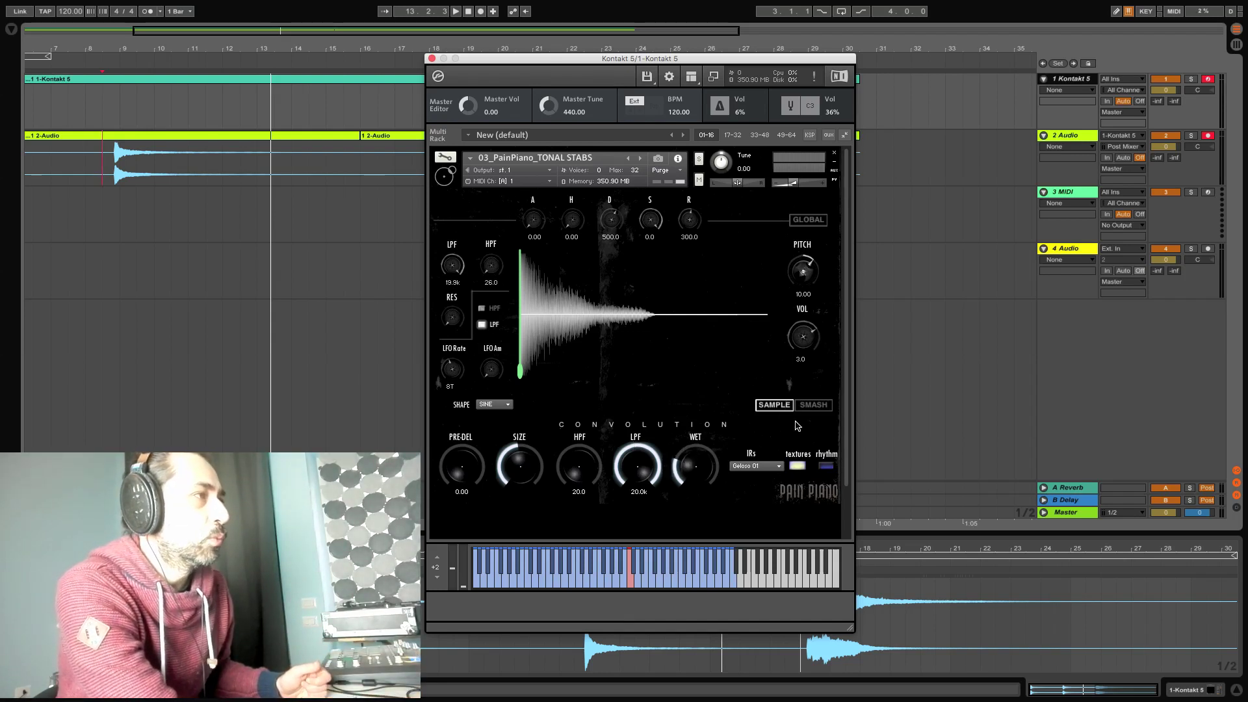
- On the Smash page, choose the first weapon, raise the convolution's wet level, and smash the piano
left_click(814, 405)
left_click(472, 253)
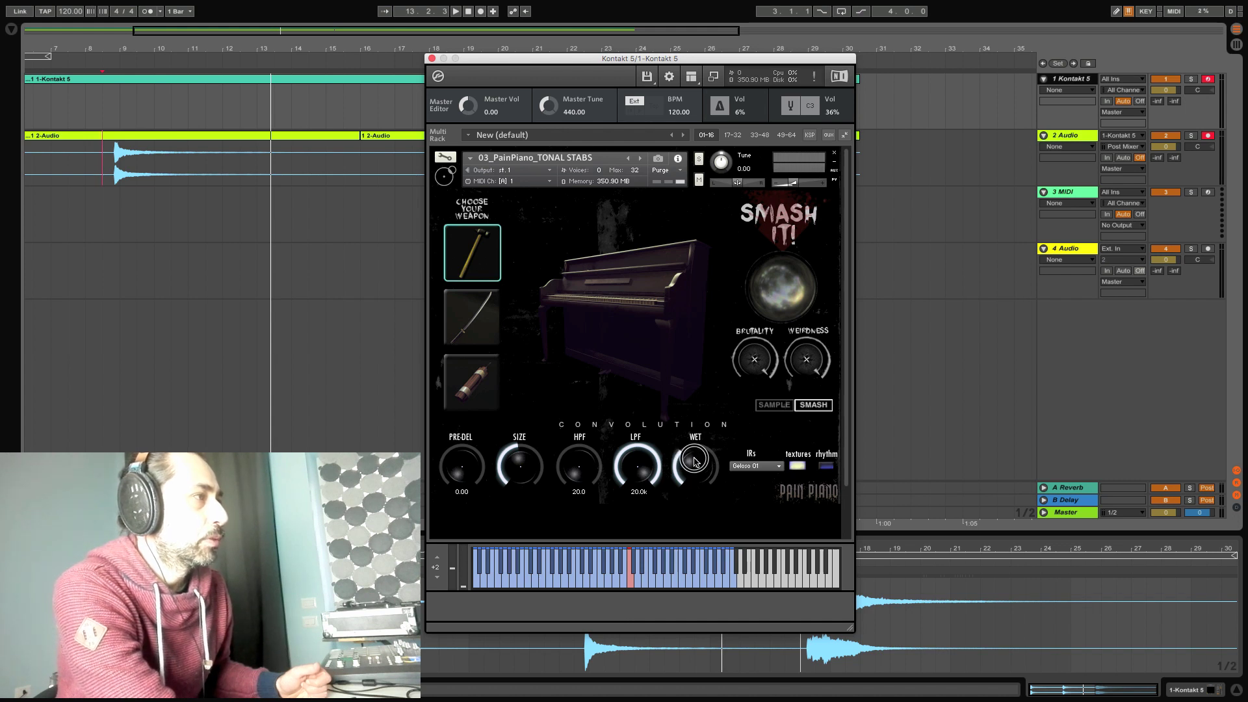
left_click(774, 286)
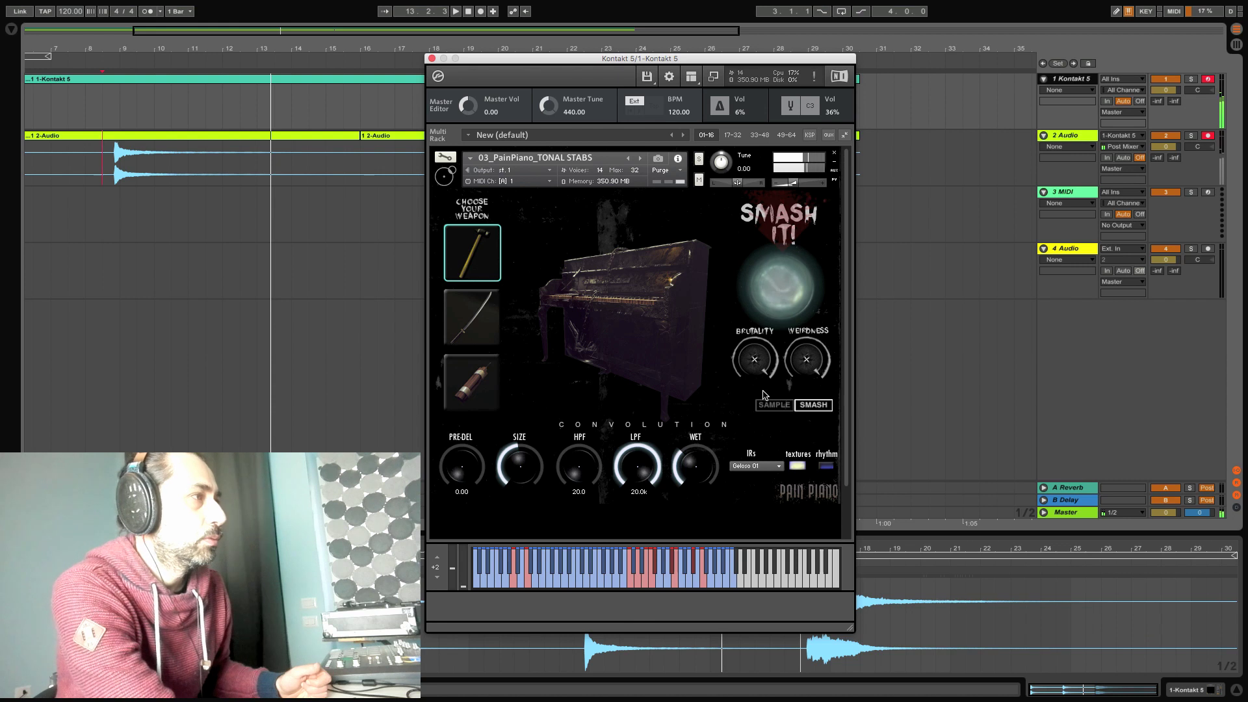
- Load the texture IR Radio Worship 01 and smash the piano again
left_click(760, 464)
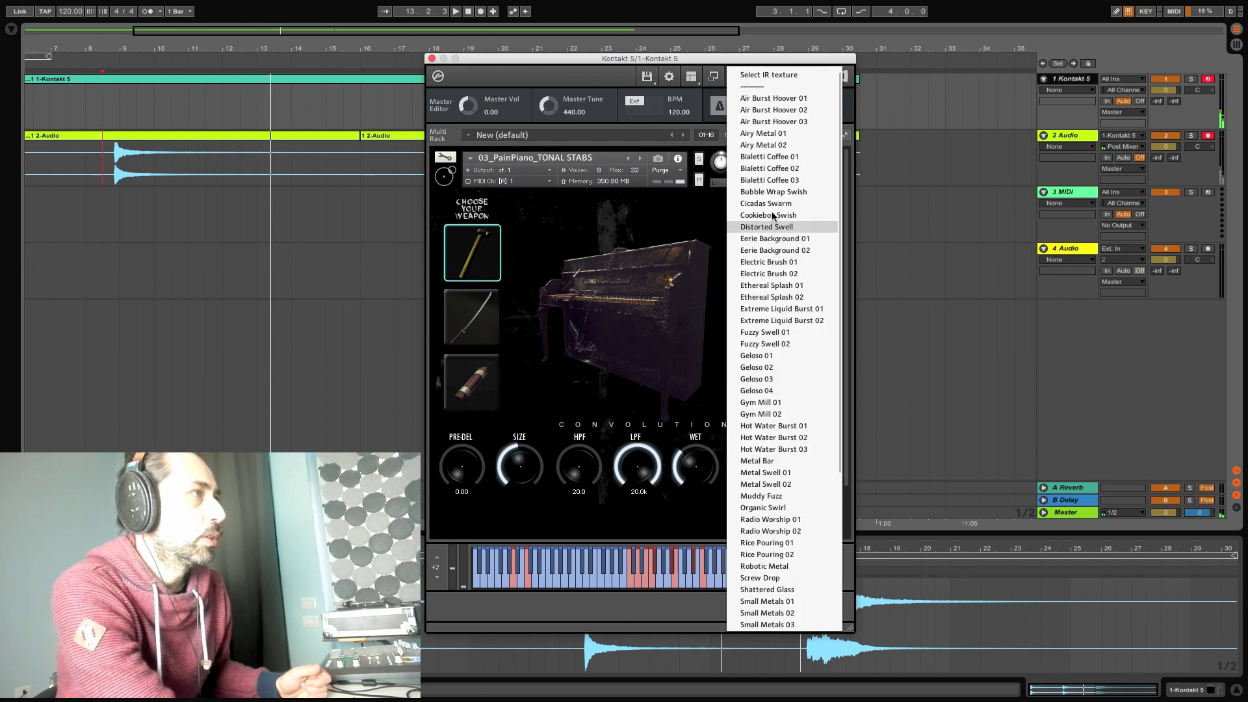
scroll(769, 440, "down", 3)
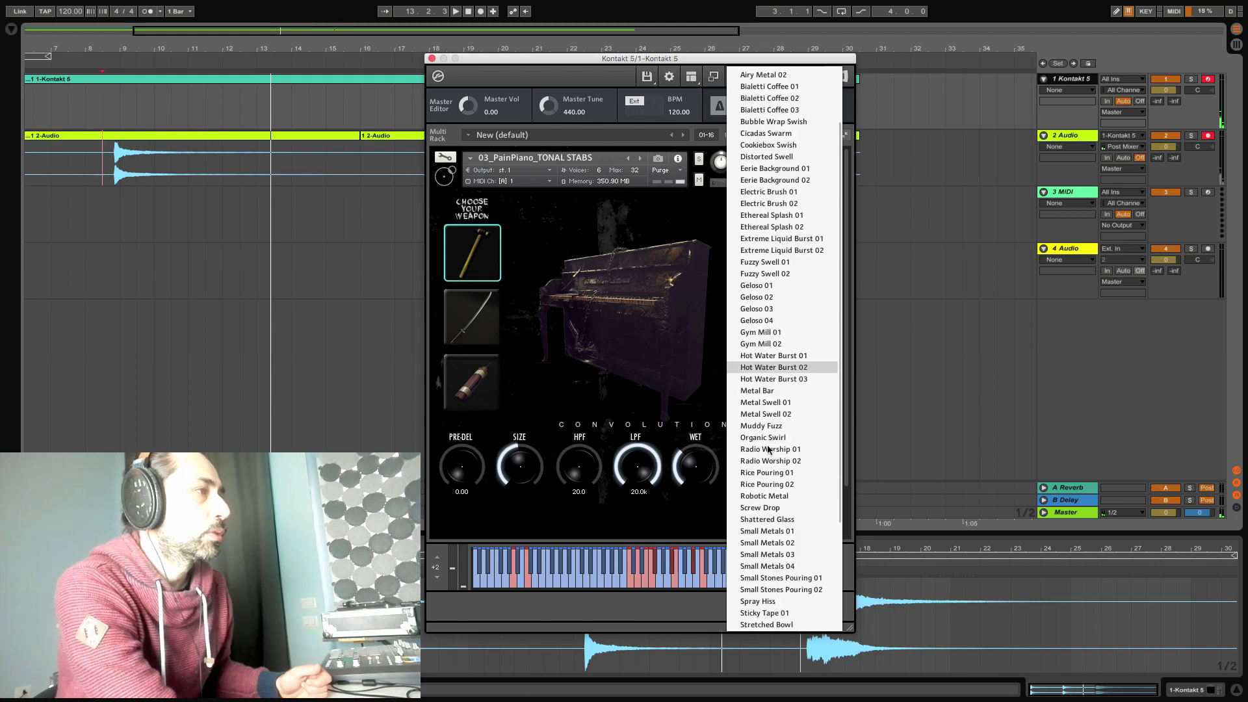
left_click(766, 450)
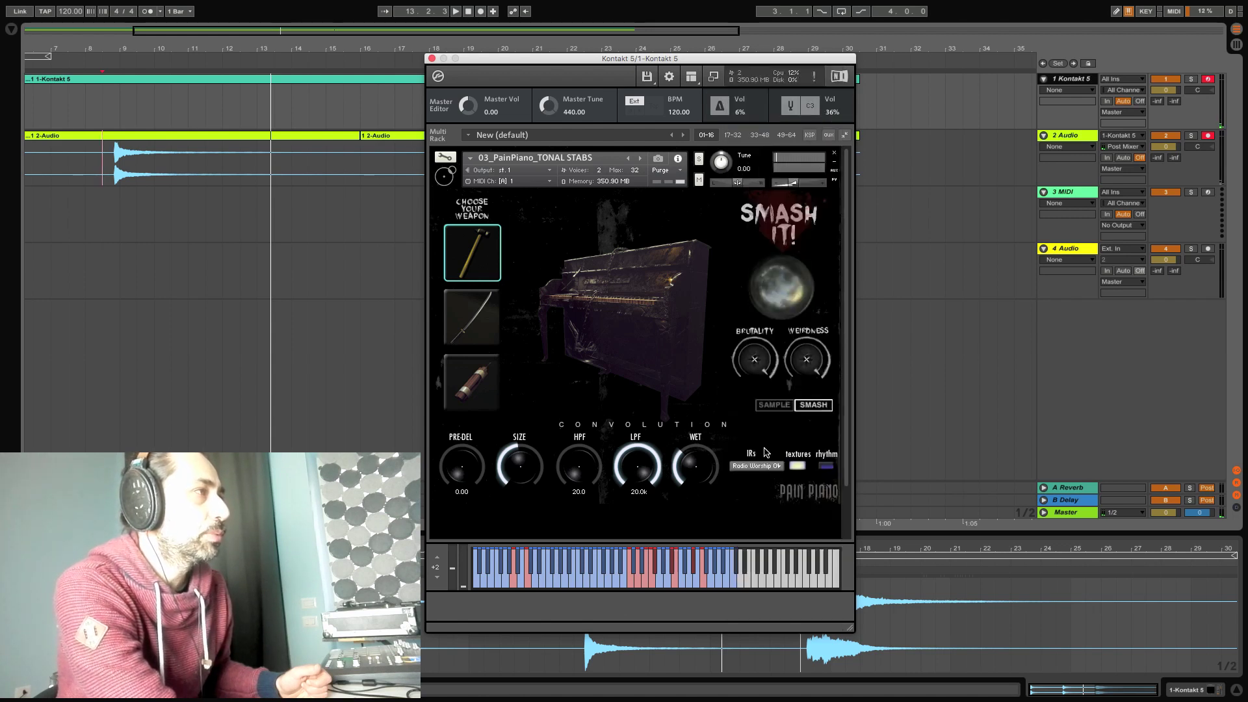
left_click(781, 286)
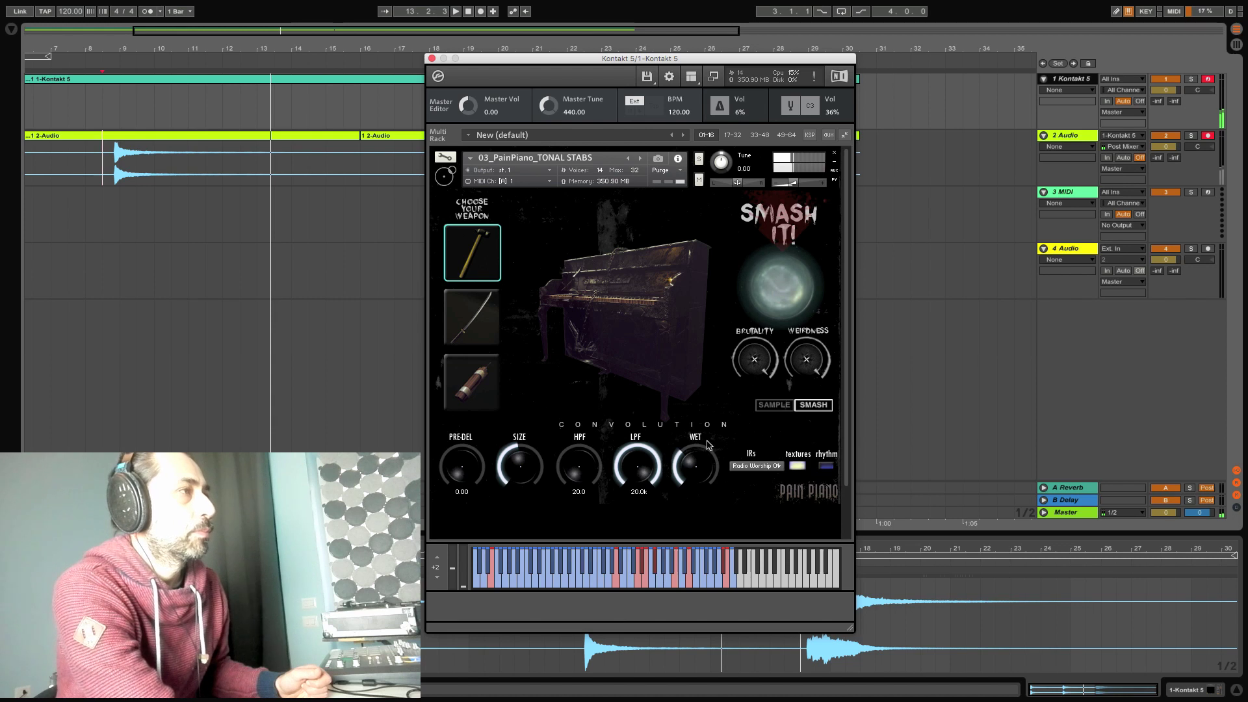
- Return to the Sample page, switch the convolution to rhythm IRs, and audition Workshop Machine and Gym Bike 01
left_click(773, 406)
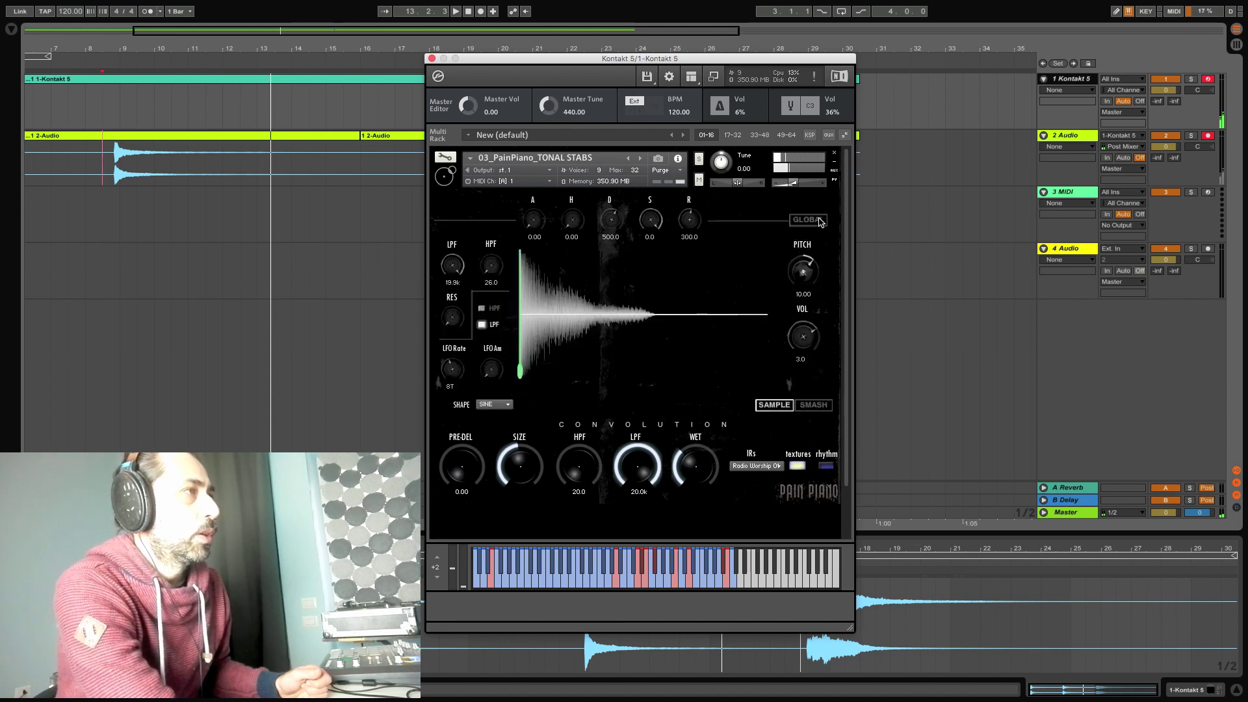
left_click(825, 466)
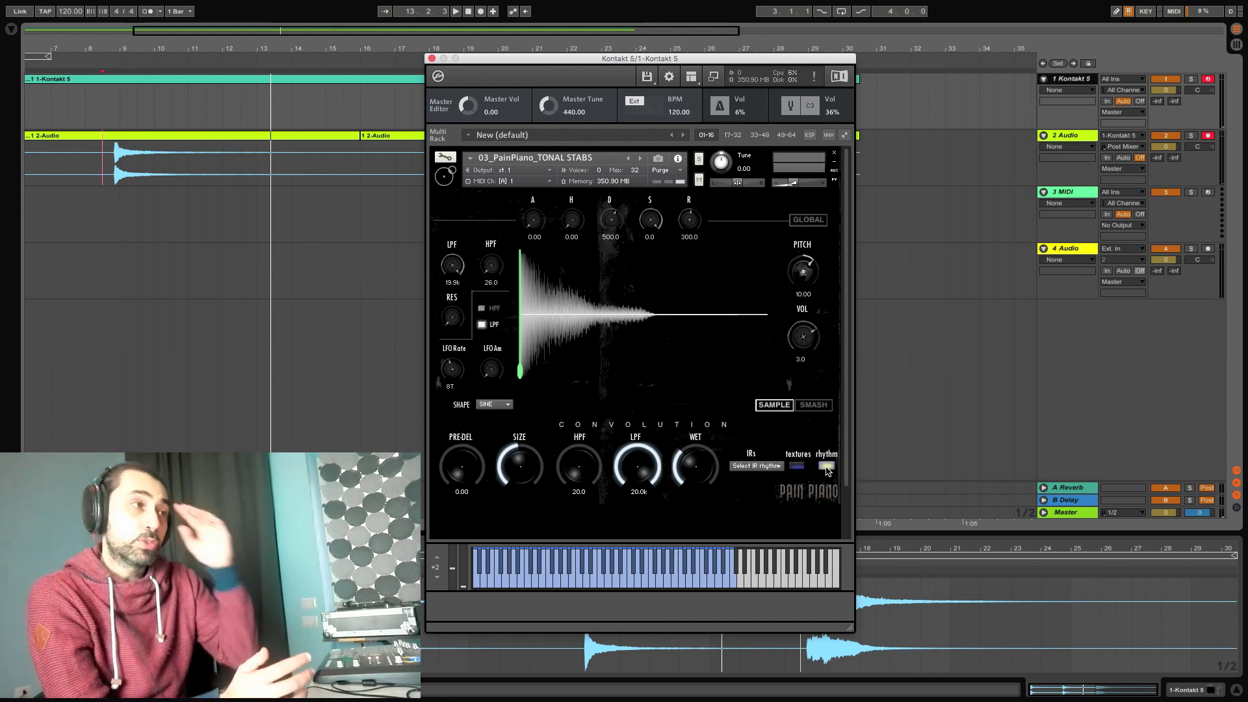
left_click(773, 467)
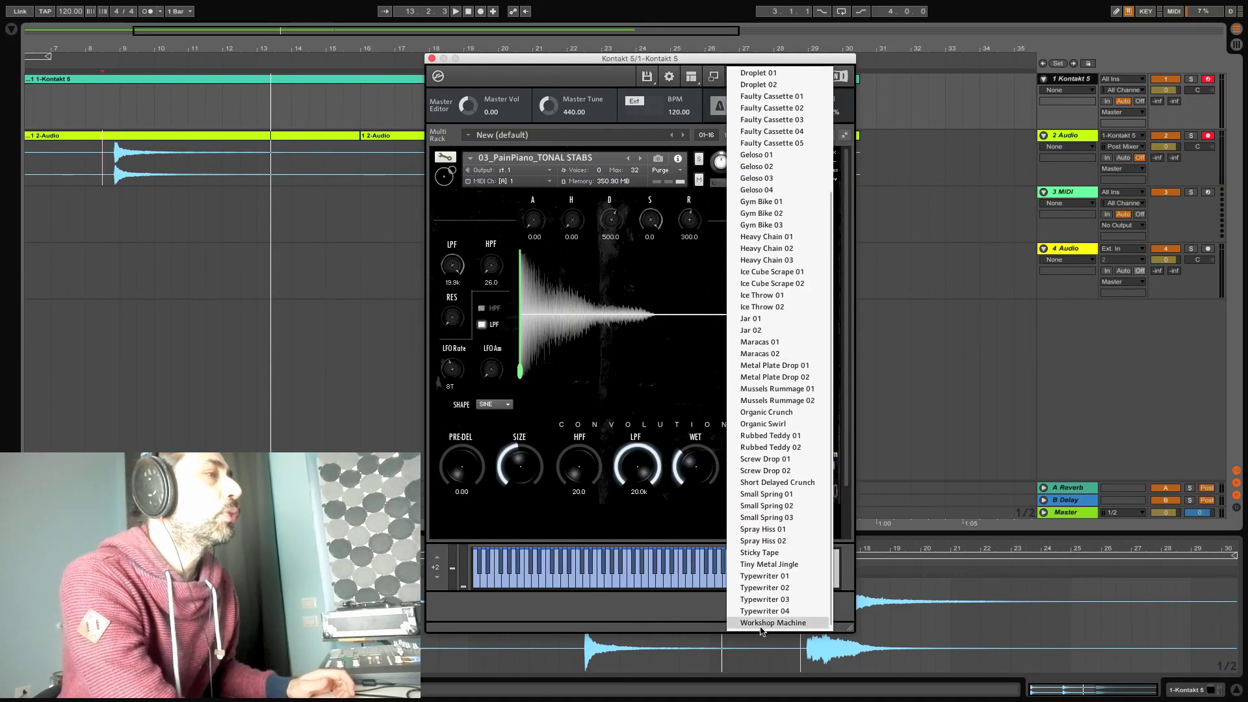
left_click(762, 624)
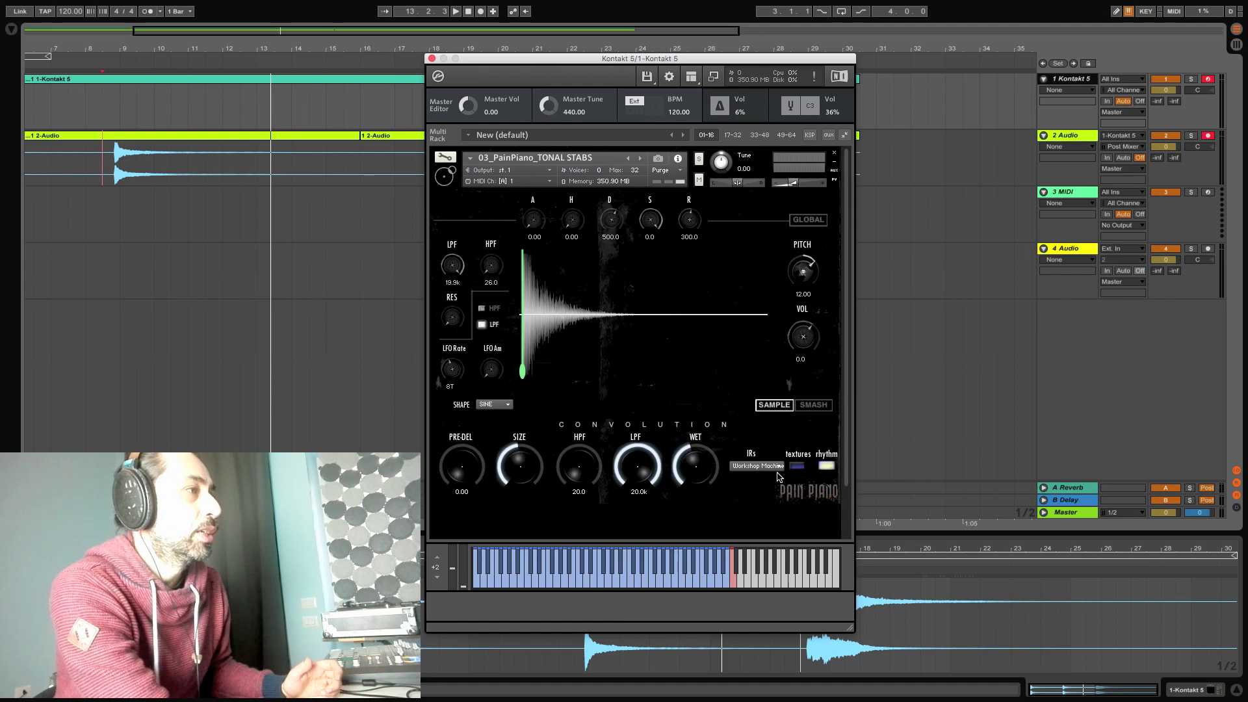
left_click(772, 466)
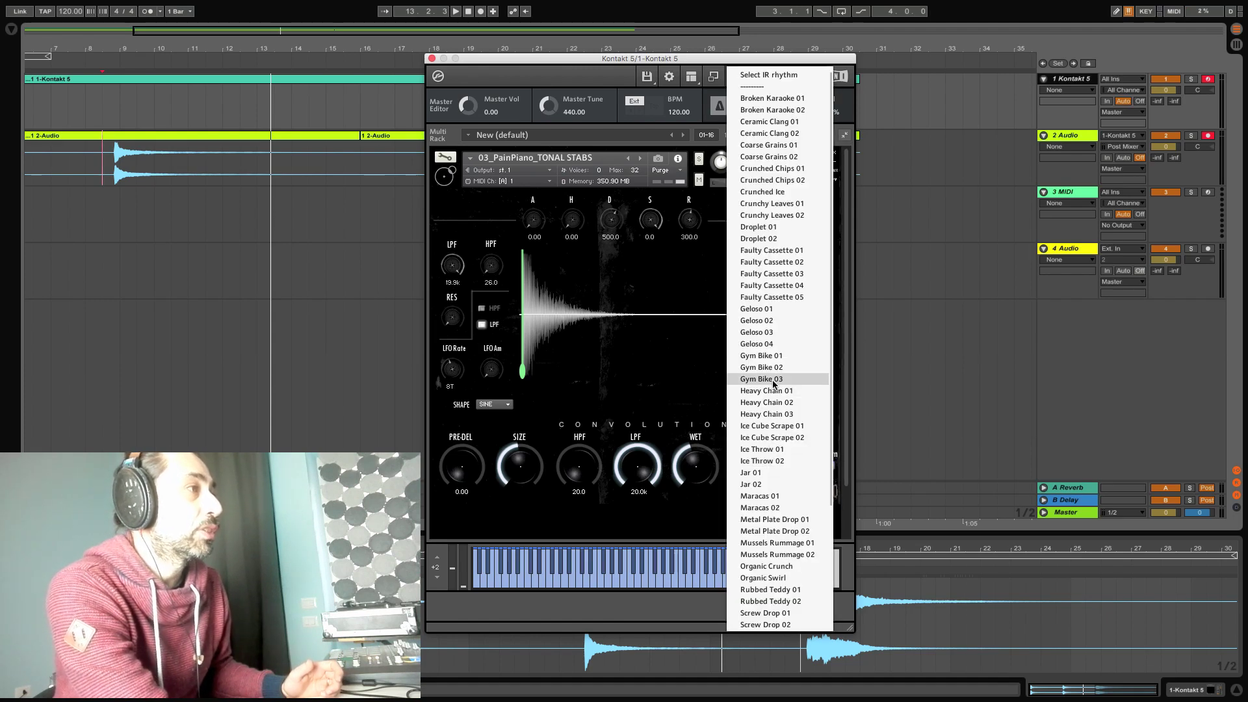
left_click(769, 357)
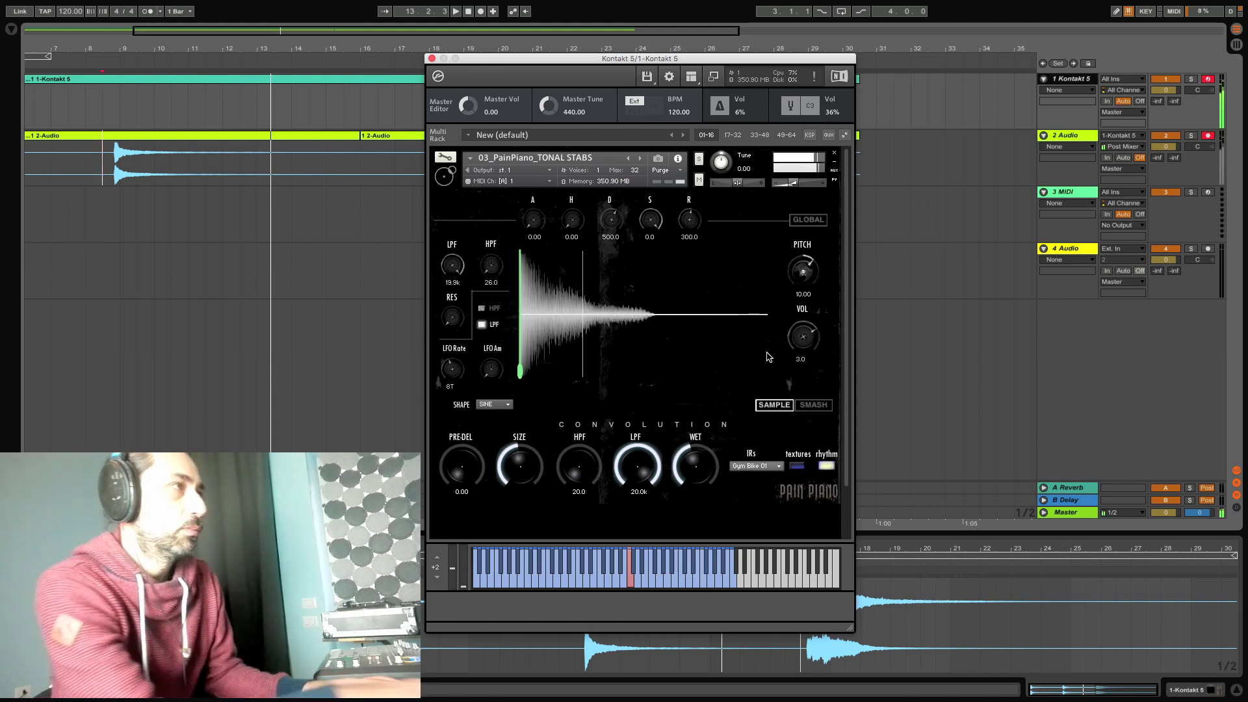
- Enable Global mode, lower its pitch octave to -1, and reopen the Smash page
left_click(810, 221)
left_click(772, 288)
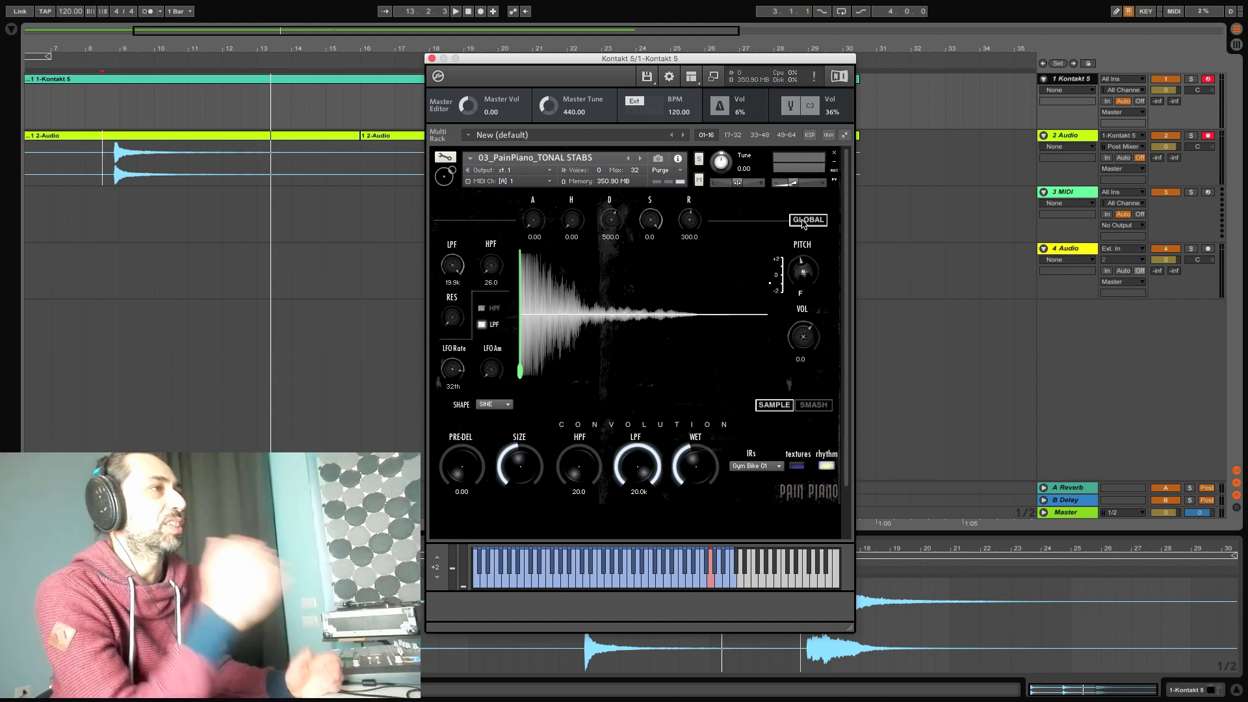
left_click(808, 409)
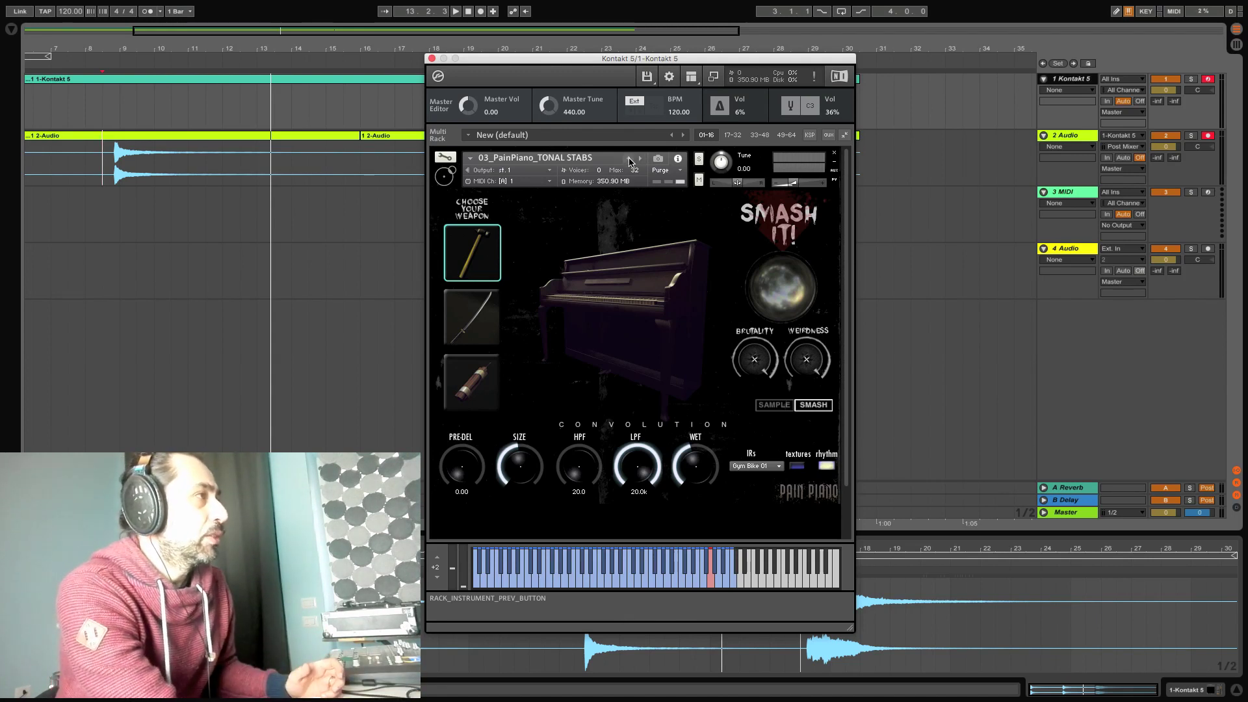
- Load the previous instrument, 02_PainPiano_TONAL STABS, play its low notes, and enable Global mode
left_click(629, 159)
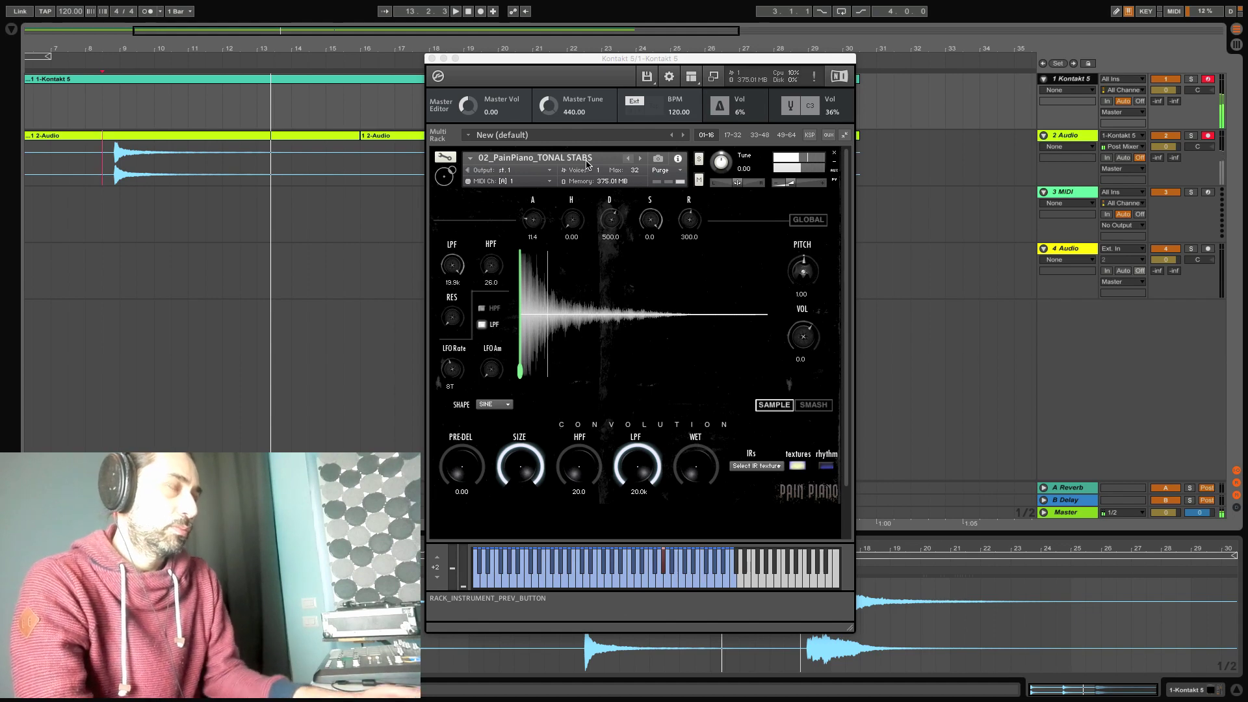
left_click(793, 185)
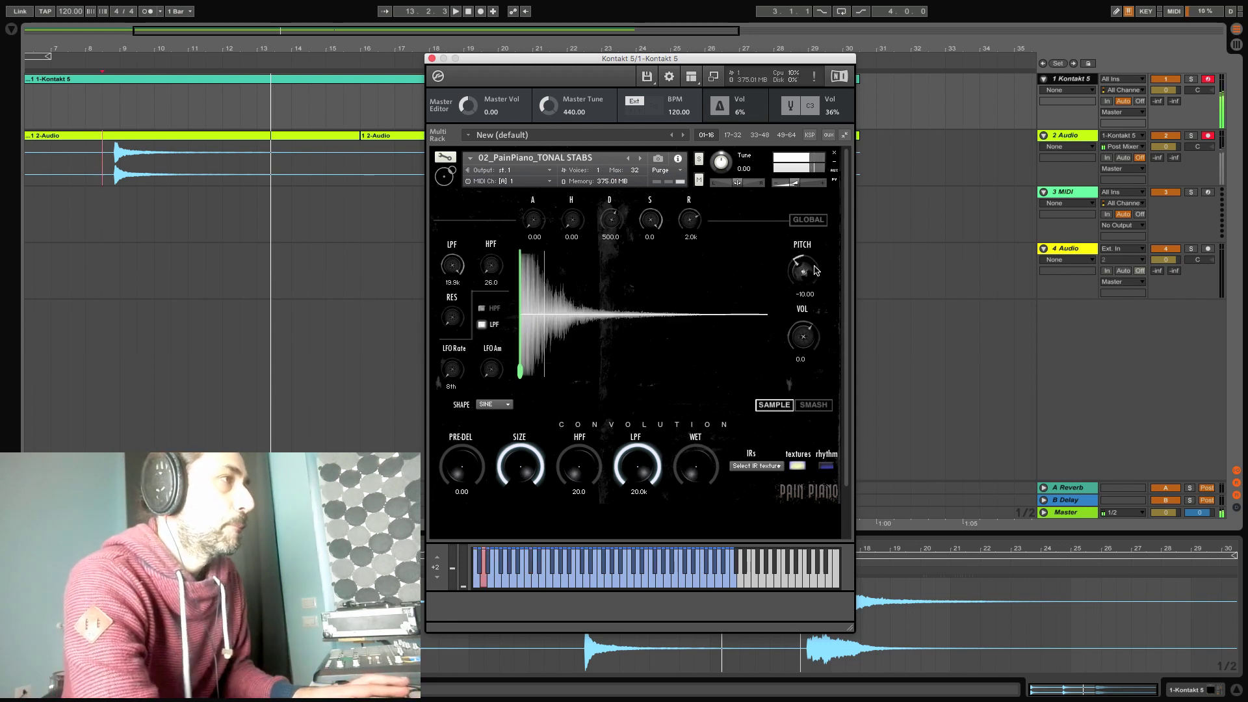
left_click(814, 221)
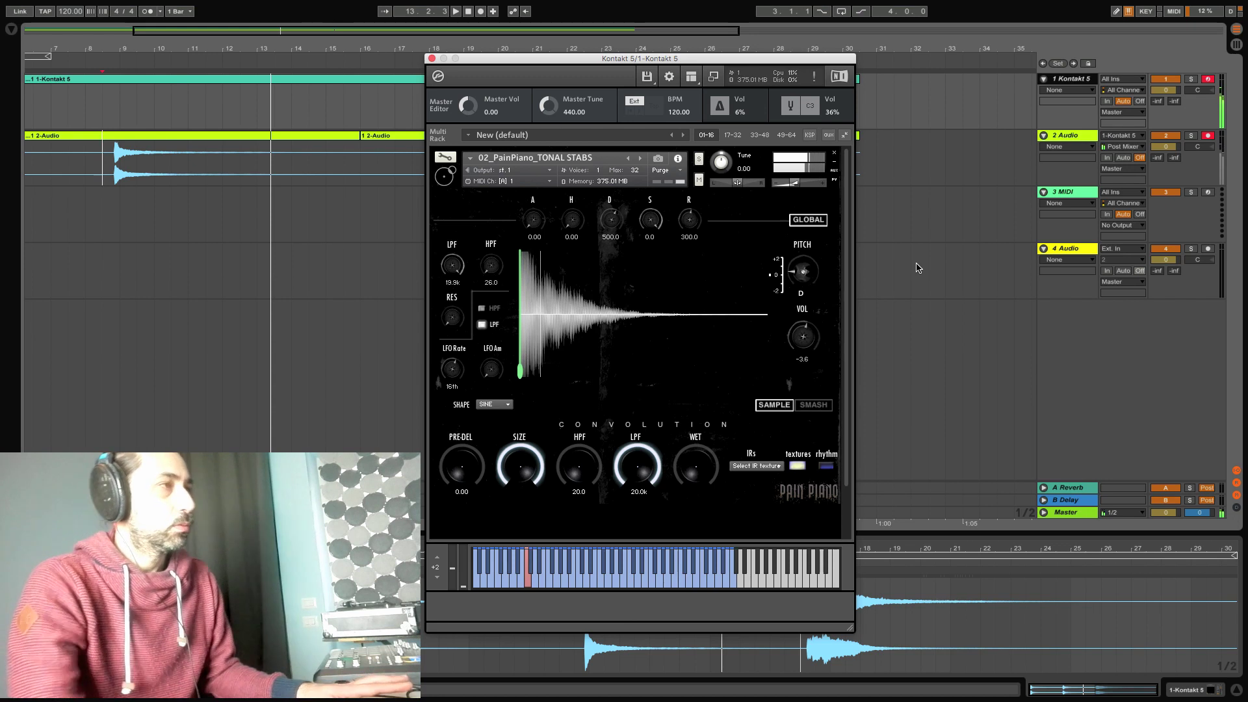
- Smash the piano from the Smash page and raise the convolution's wet level slightly
left_click(812, 405)
left_click(781, 296)
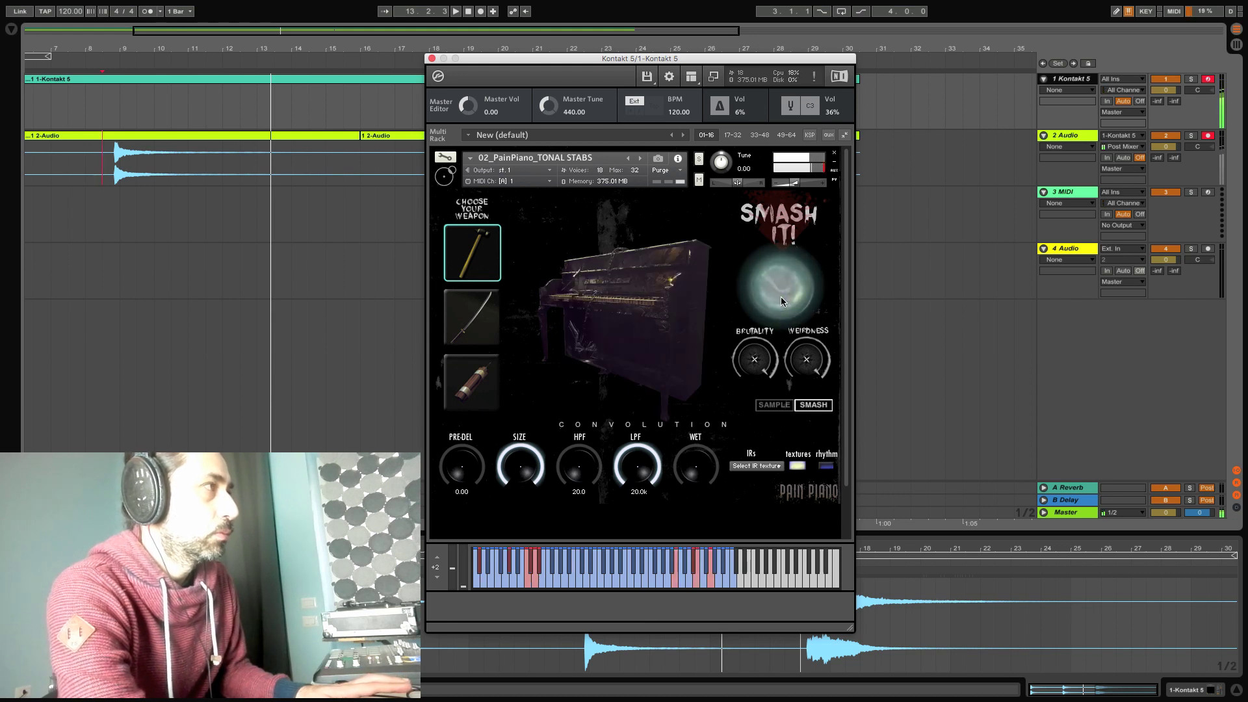
mouse_move(696, 466)
left_mouse_down()
mouse_move(721, 403)
mouse_move(701, 457)
left_mouse_up()
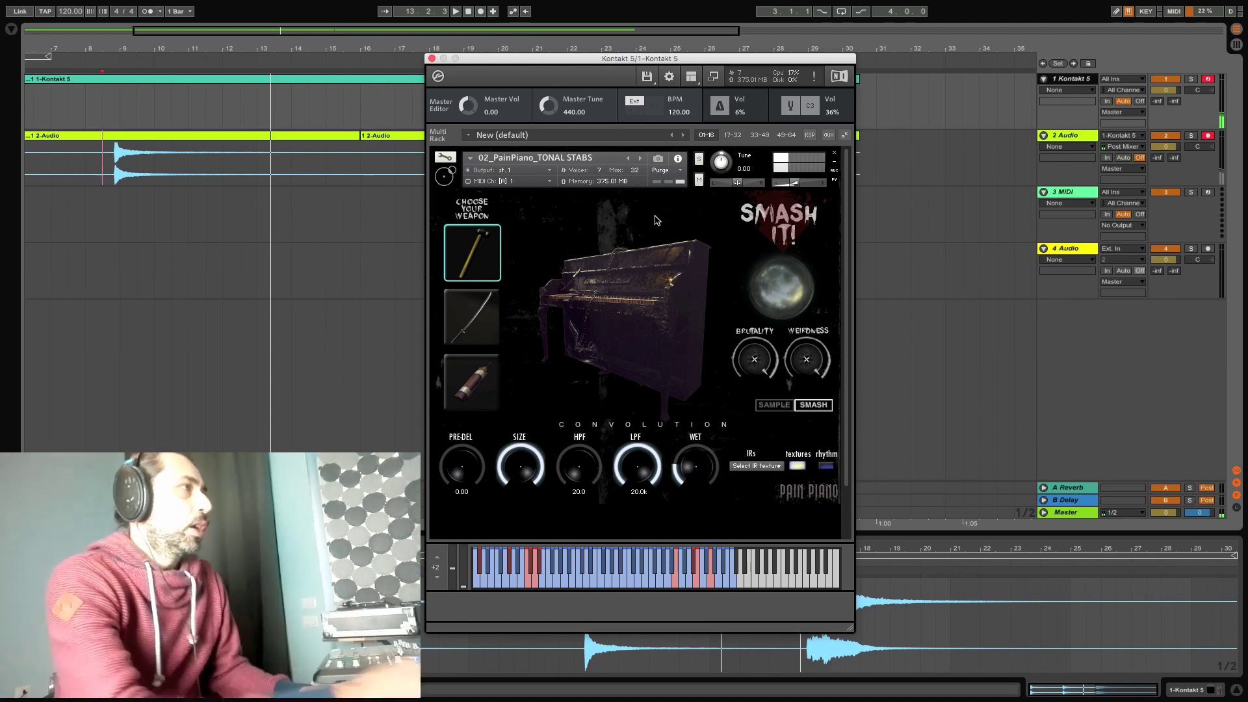
- Show the Kontakt file browser and look at the two SYNCED LOOPS instruments, 07 and 08
left_click(691, 80)
left_click(705, 92)
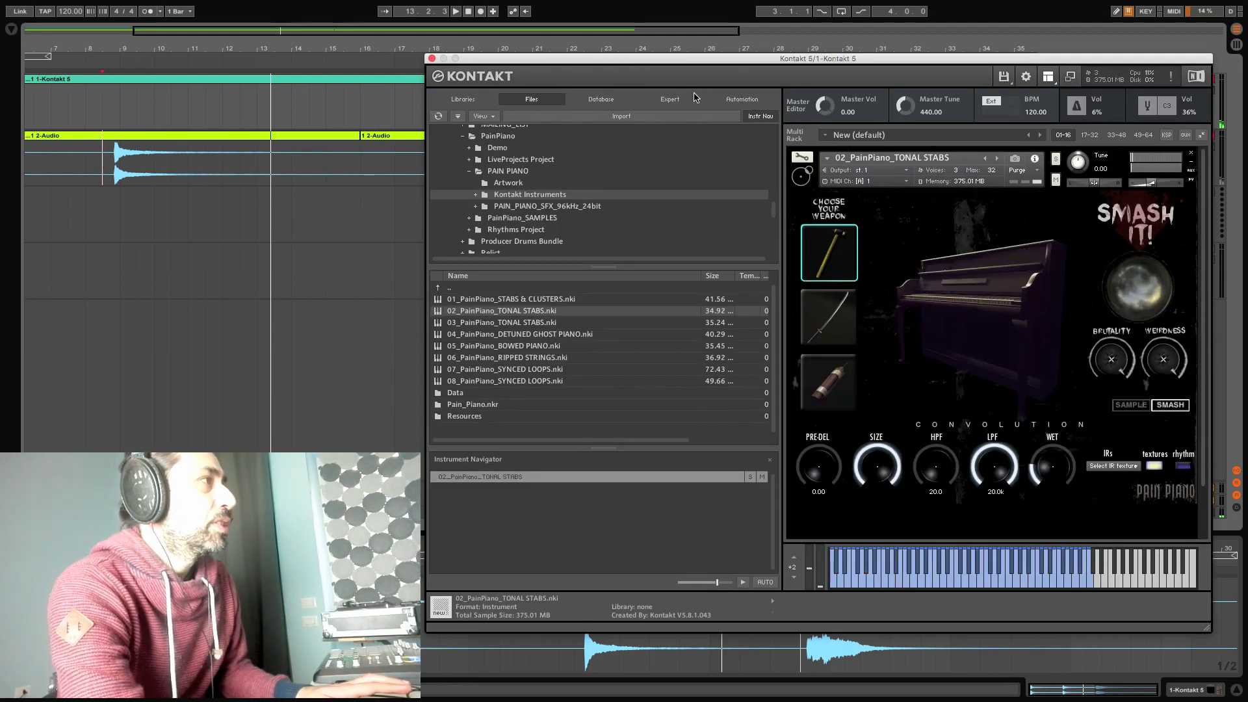
left_click(477, 370)
left_click(475, 382)
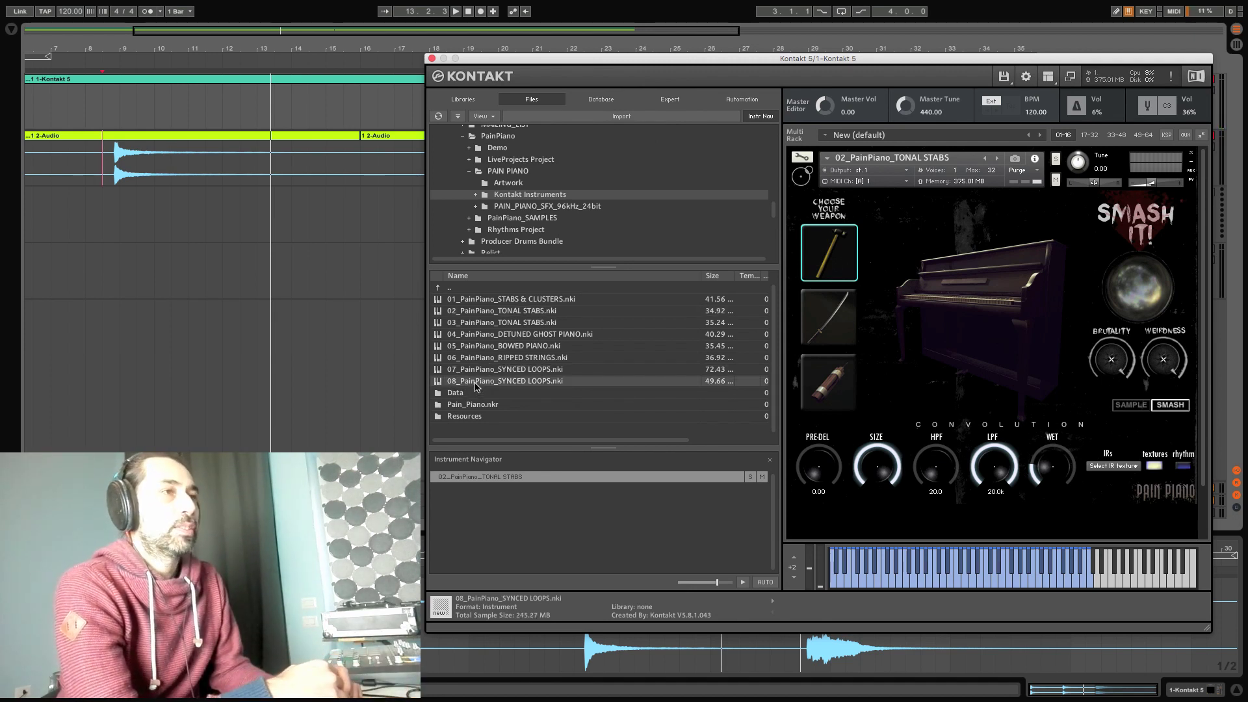
- Replace the loaded instrument with 07_PainPiano_SYNCED LOOPS, discarding its changes, and hide the file browser
left_click(496, 370)
left_click_drag(499, 376, 884, 161)
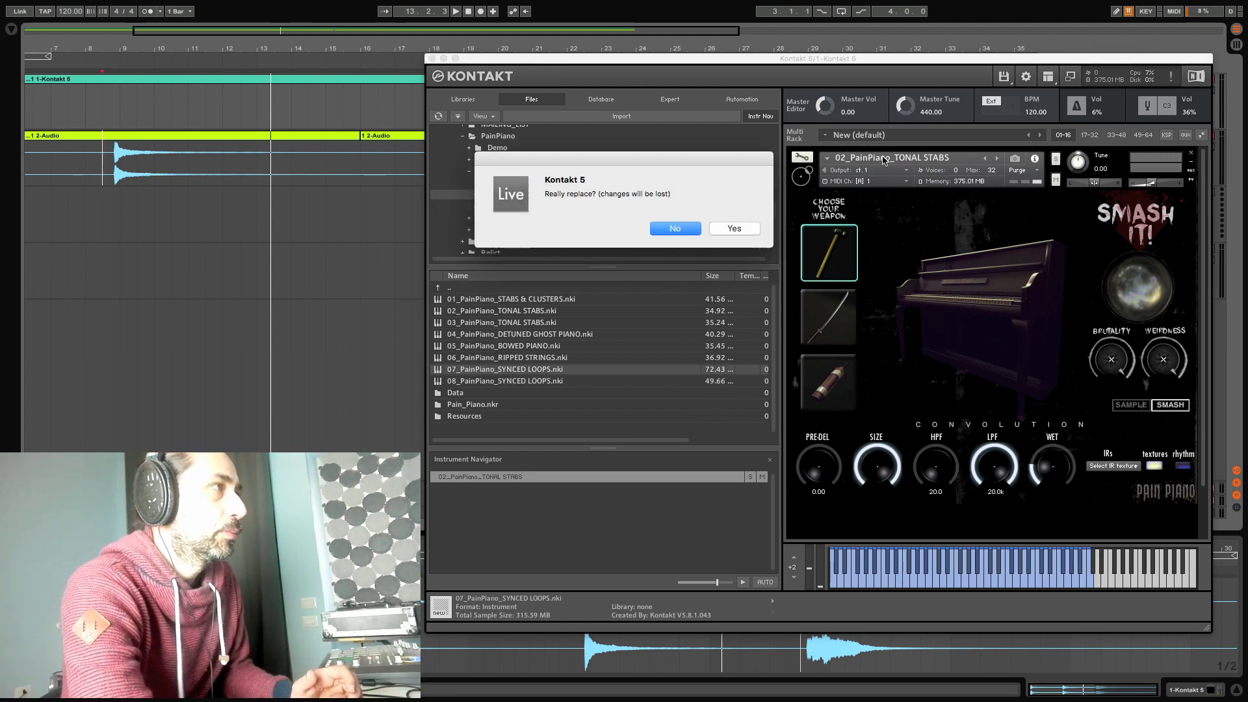
left_click(720, 231)
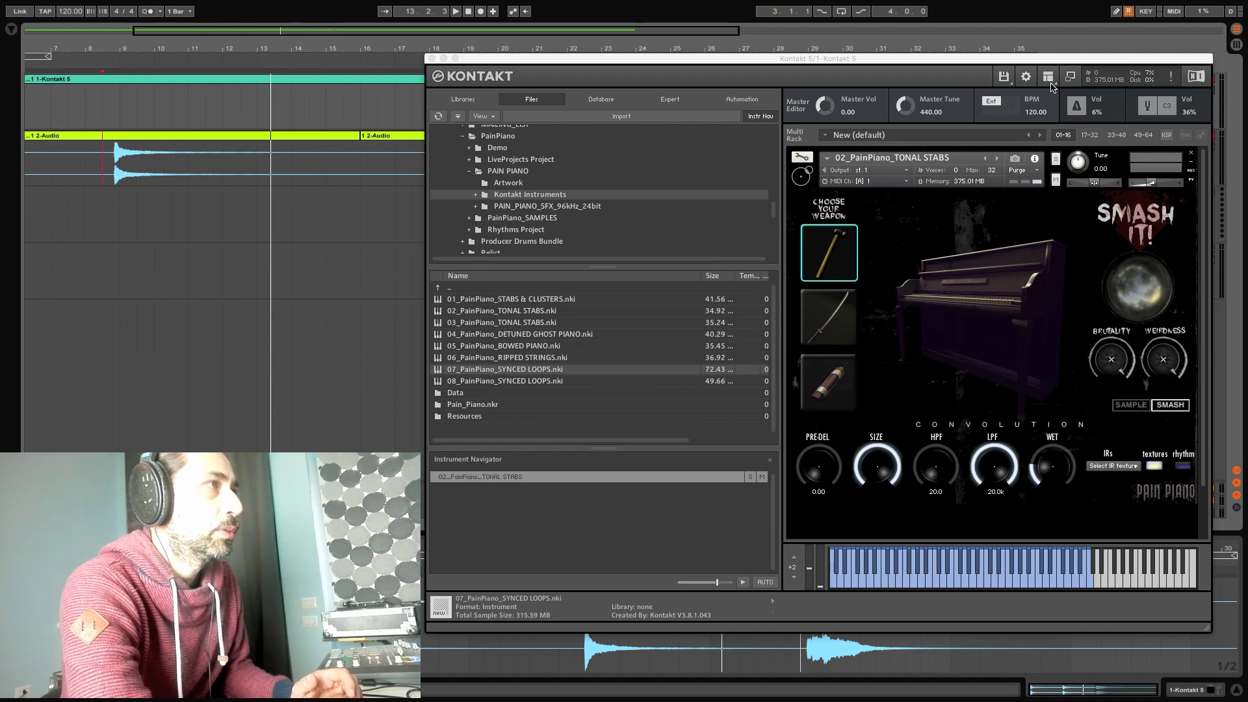
left_click(1049, 78)
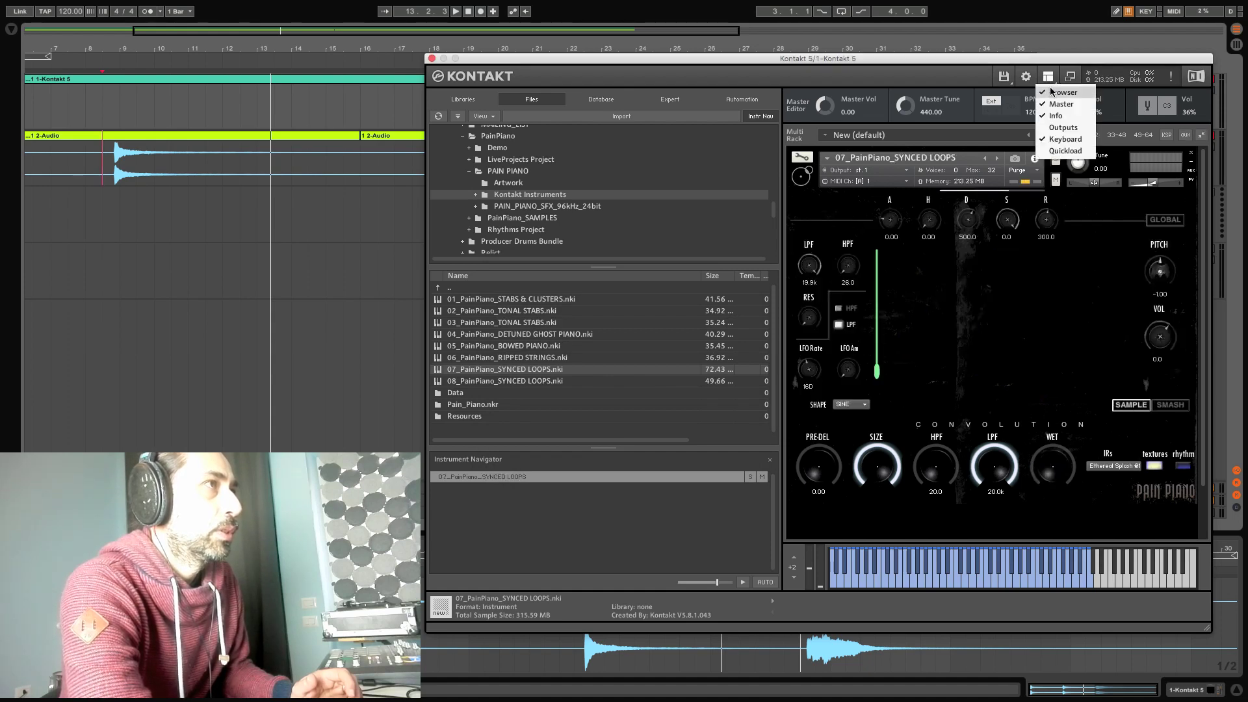
left_click(1051, 91)
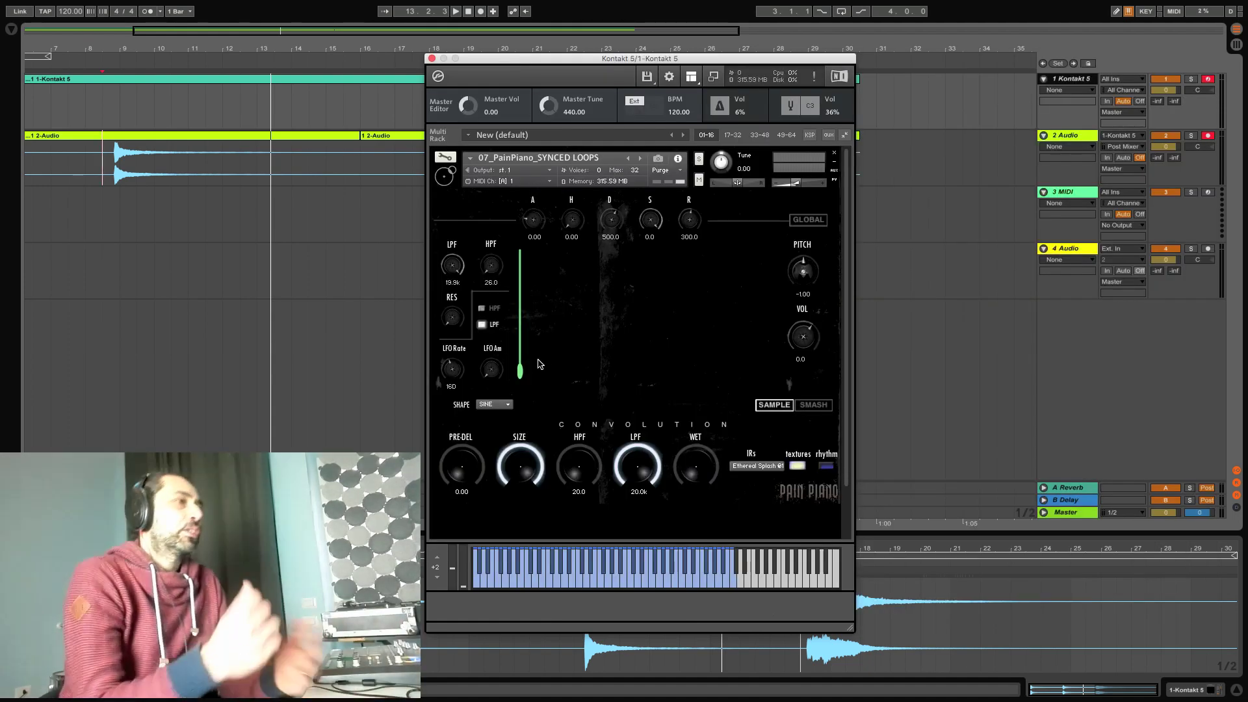
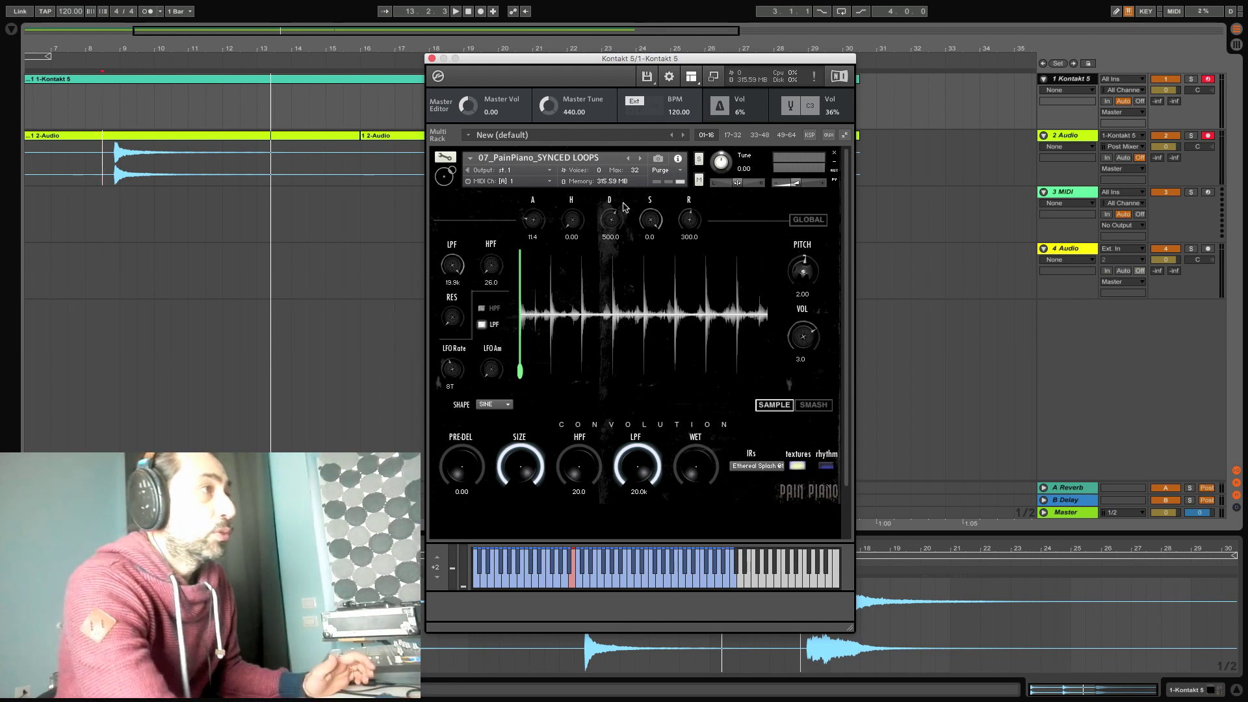
- Enable Global mode for the synced loops and set the global pitch to E
left_click(810, 222)
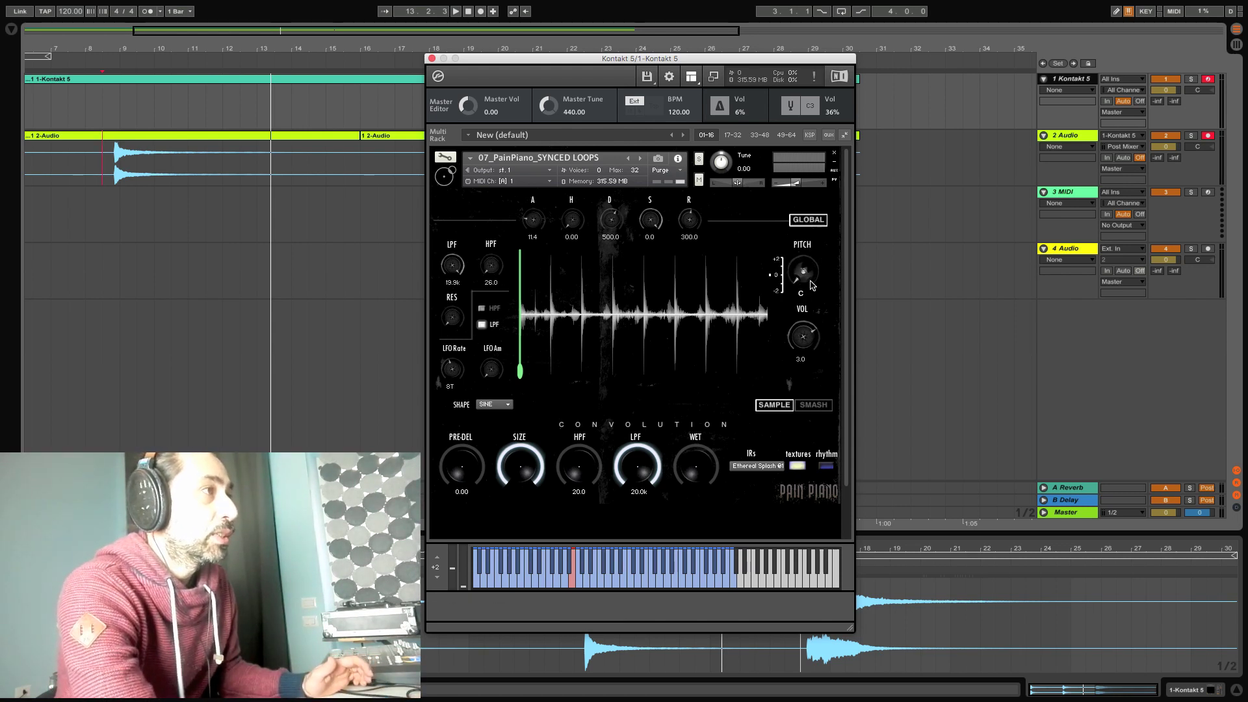
left_click_drag(800, 278, 797, 265)
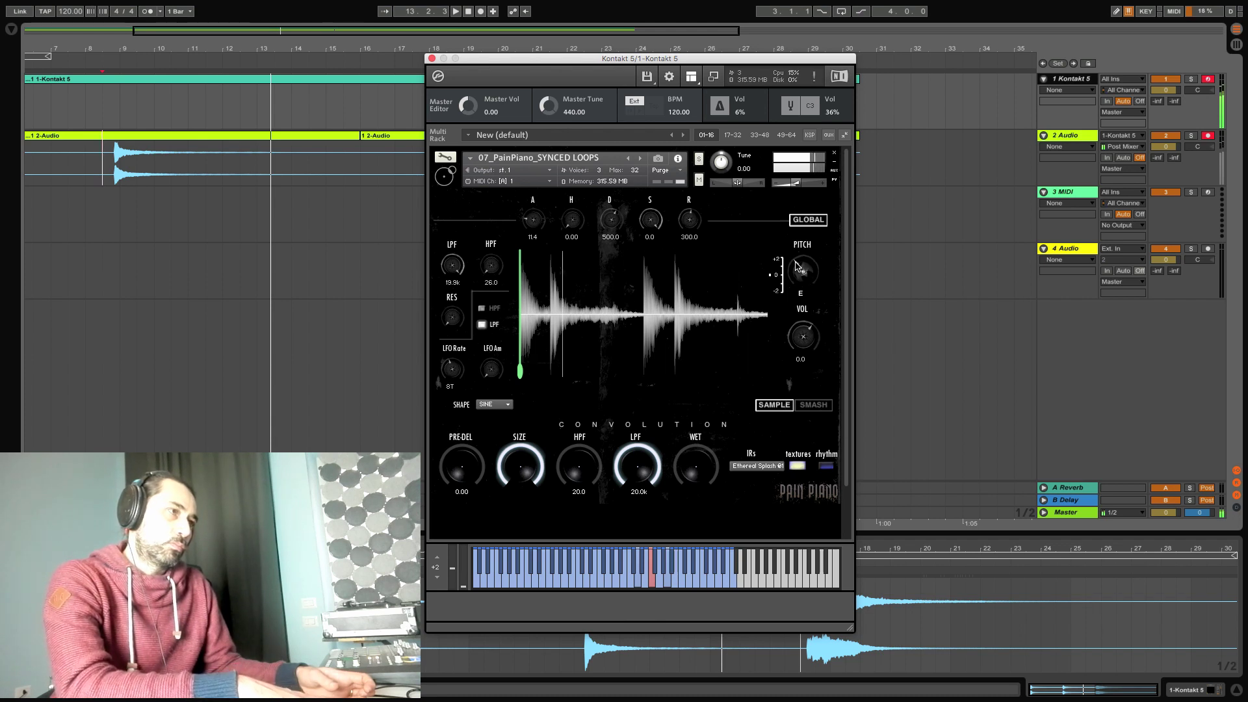
- Try the global pitch of the synced loops at G and G#, and settle on F
left_click_drag(797, 265, 798, 264)
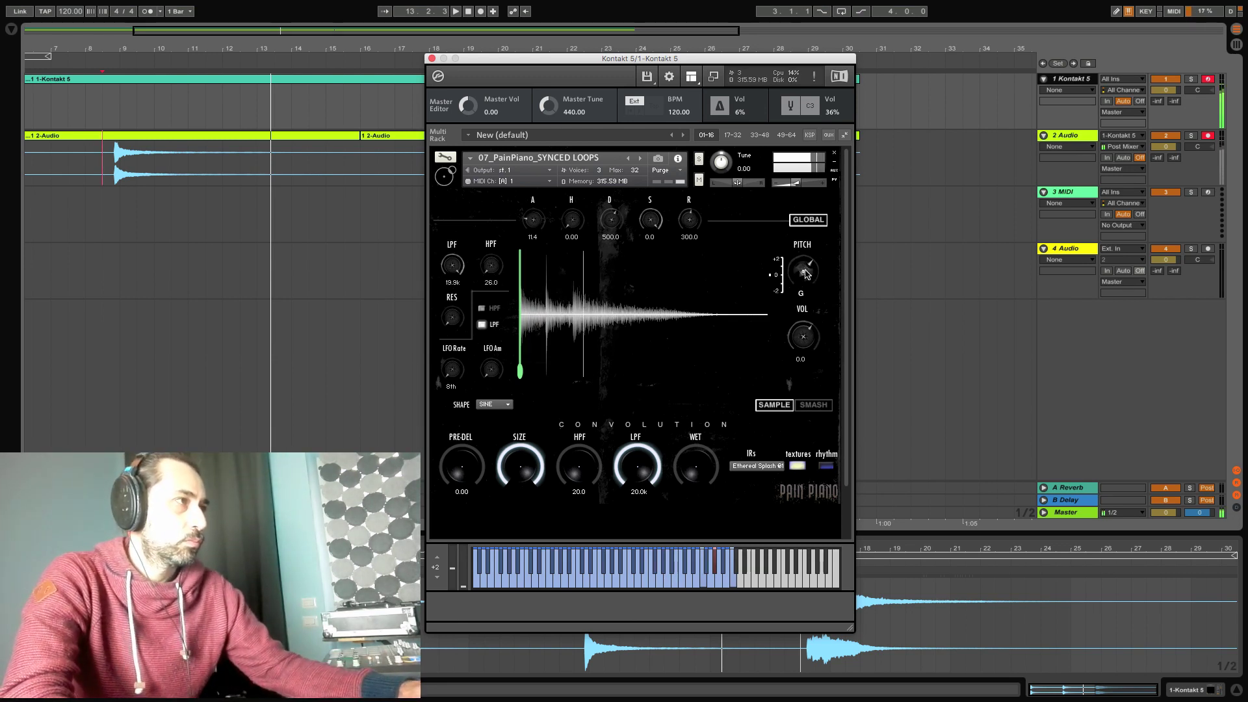
left_click_drag(806, 274, 807, 267)
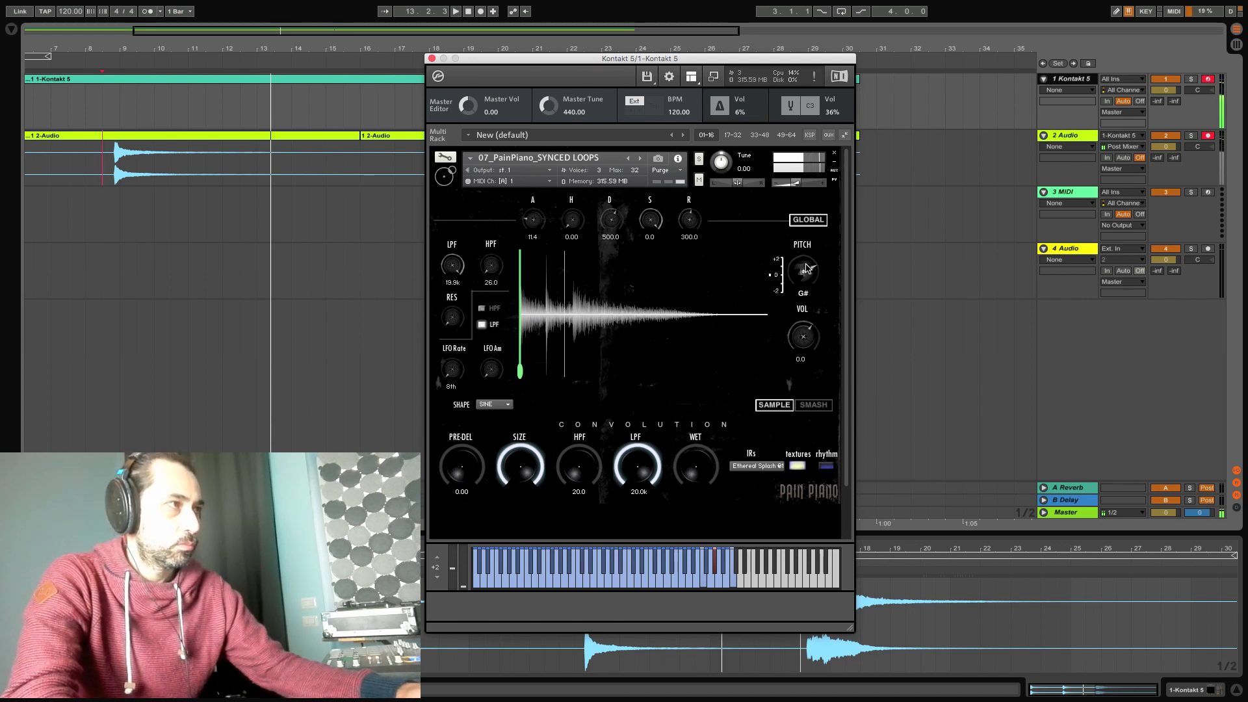
left_click_drag(806, 268, 805, 281)
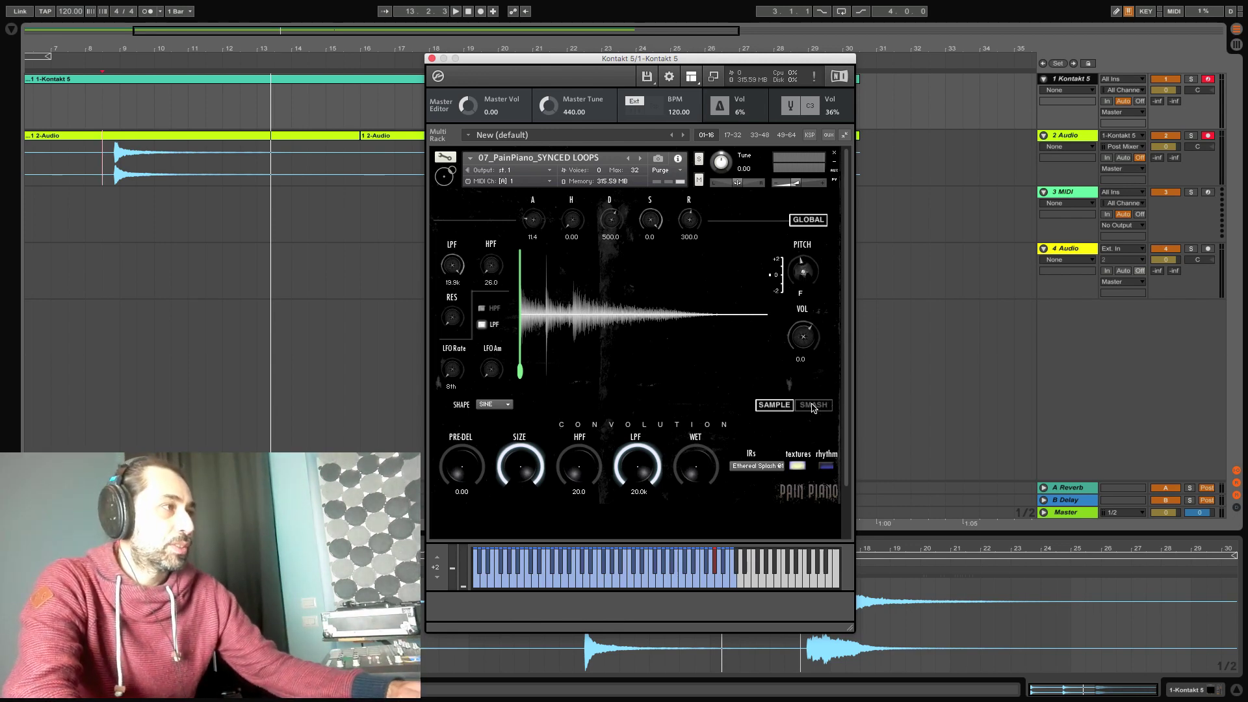
- Compare the Sample and Smash pages, raise Weirdness and smash the synced loops with the hammer
left_click(813, 406)
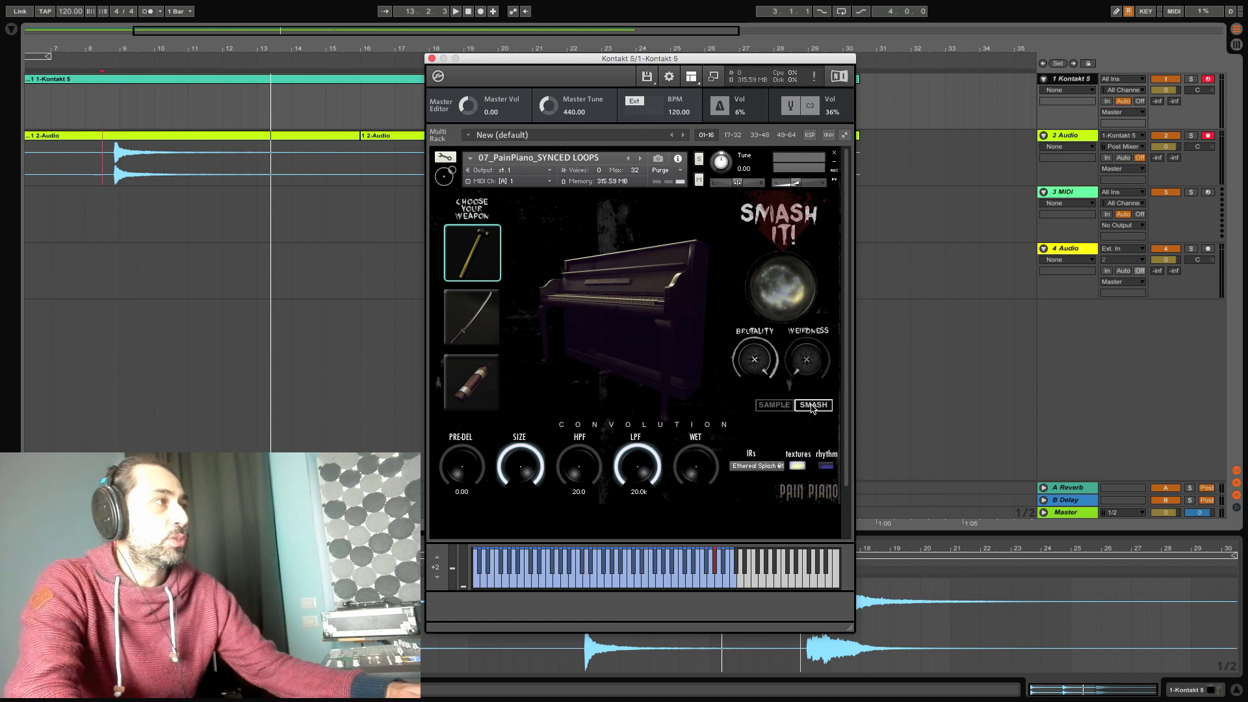
left_click(771, 406)
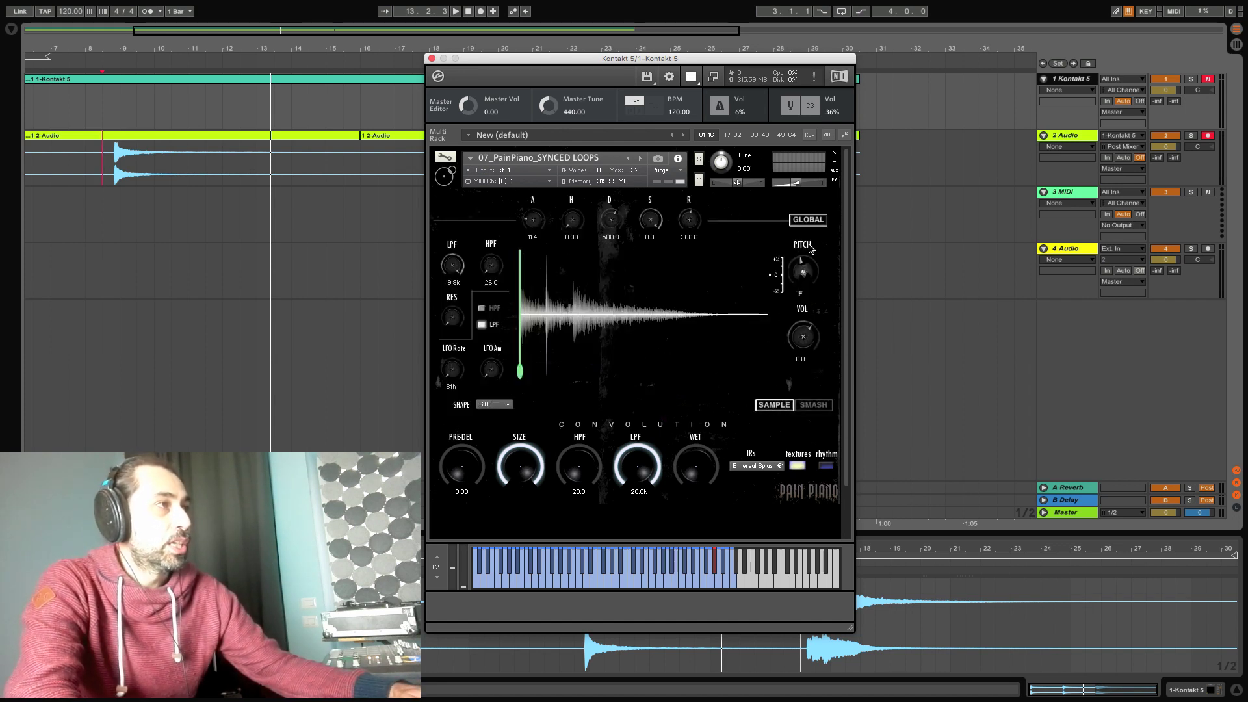
left_click(818, 408)
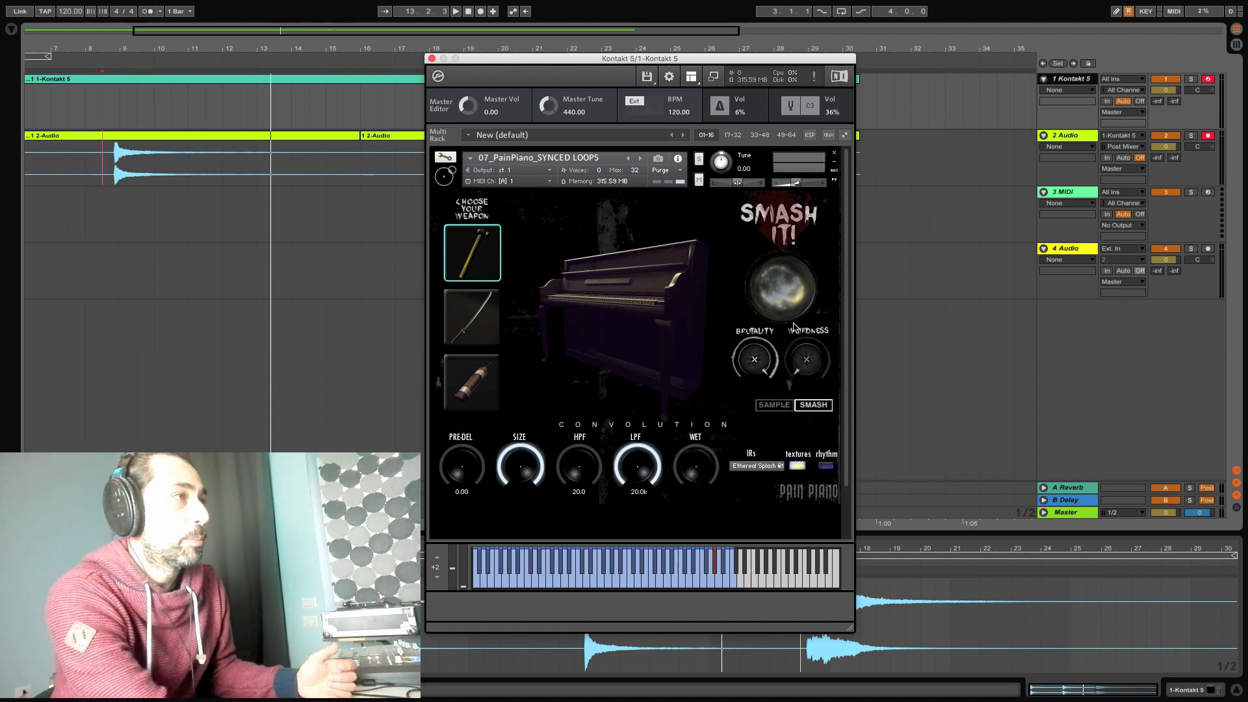
left_click(770, 406)
left_click(806, 408)
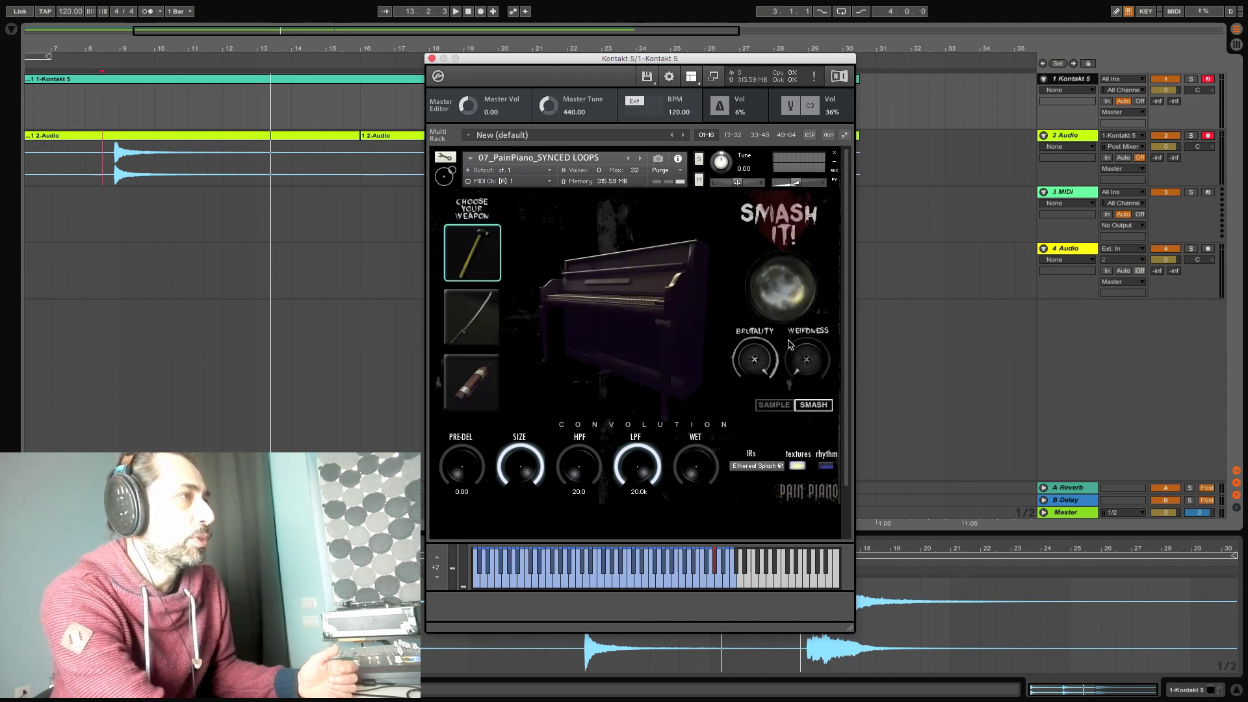
left_click_drag(801, 369, 759, 336)
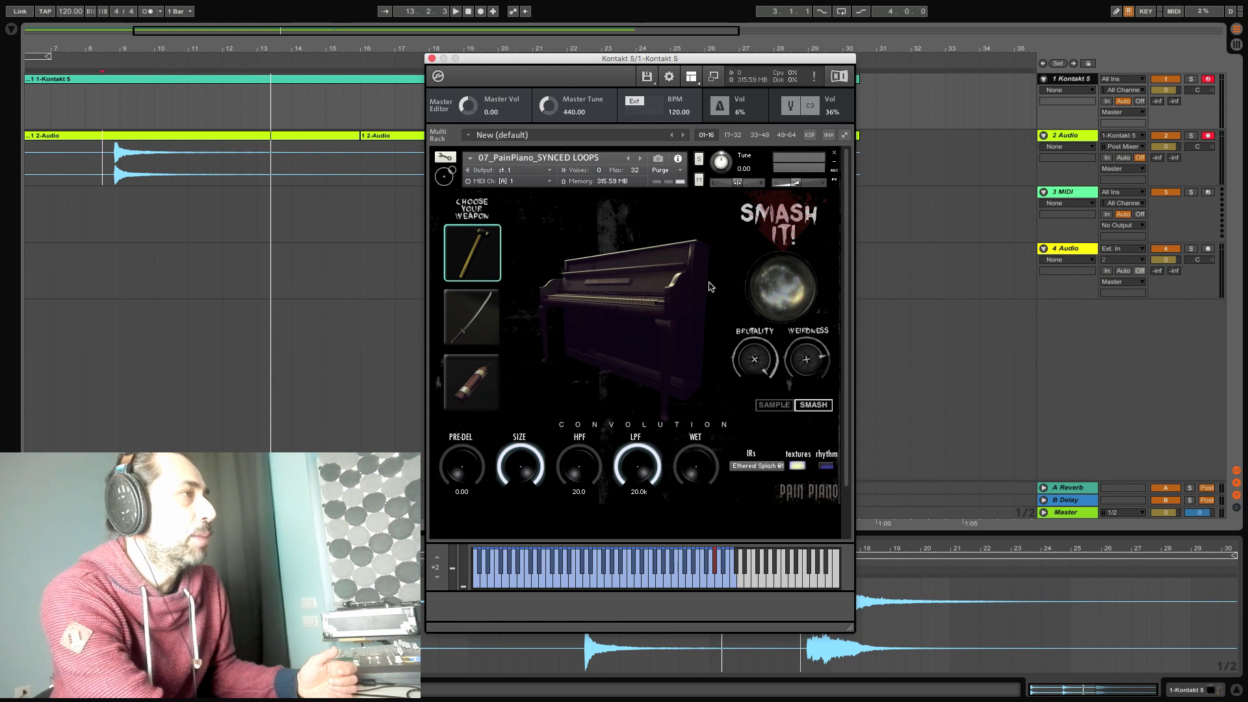
left_click(764, 290)
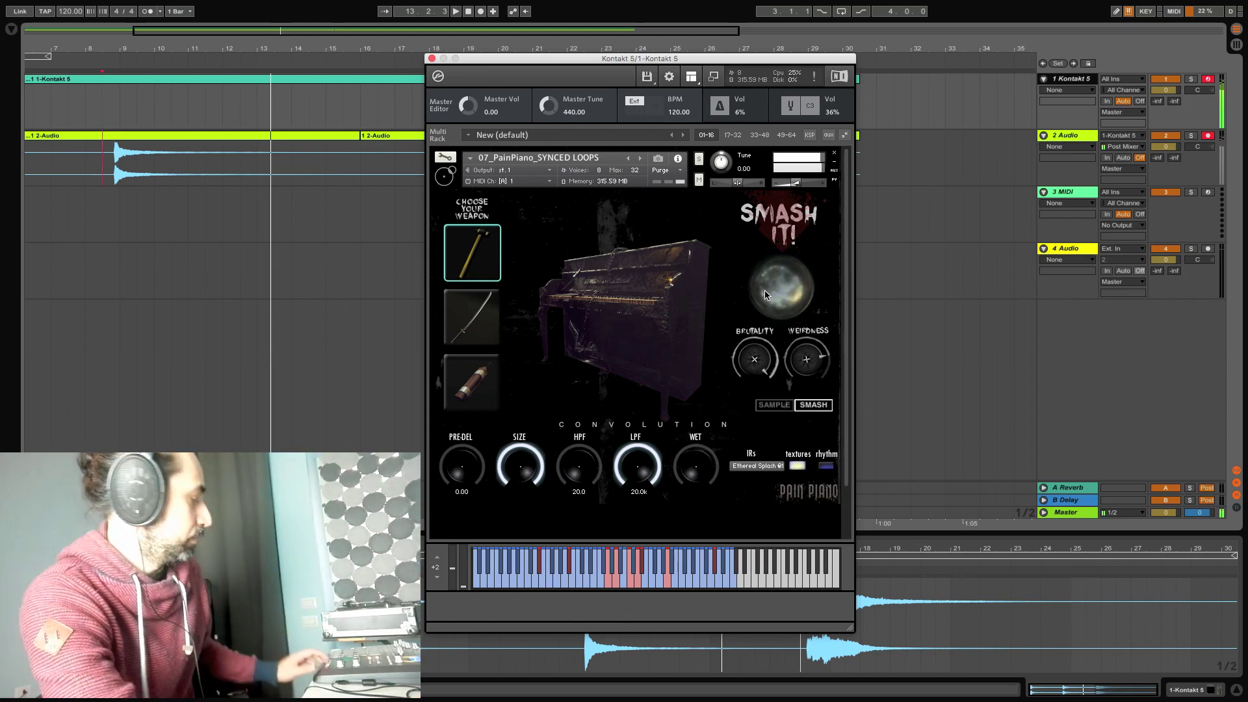
key("space")
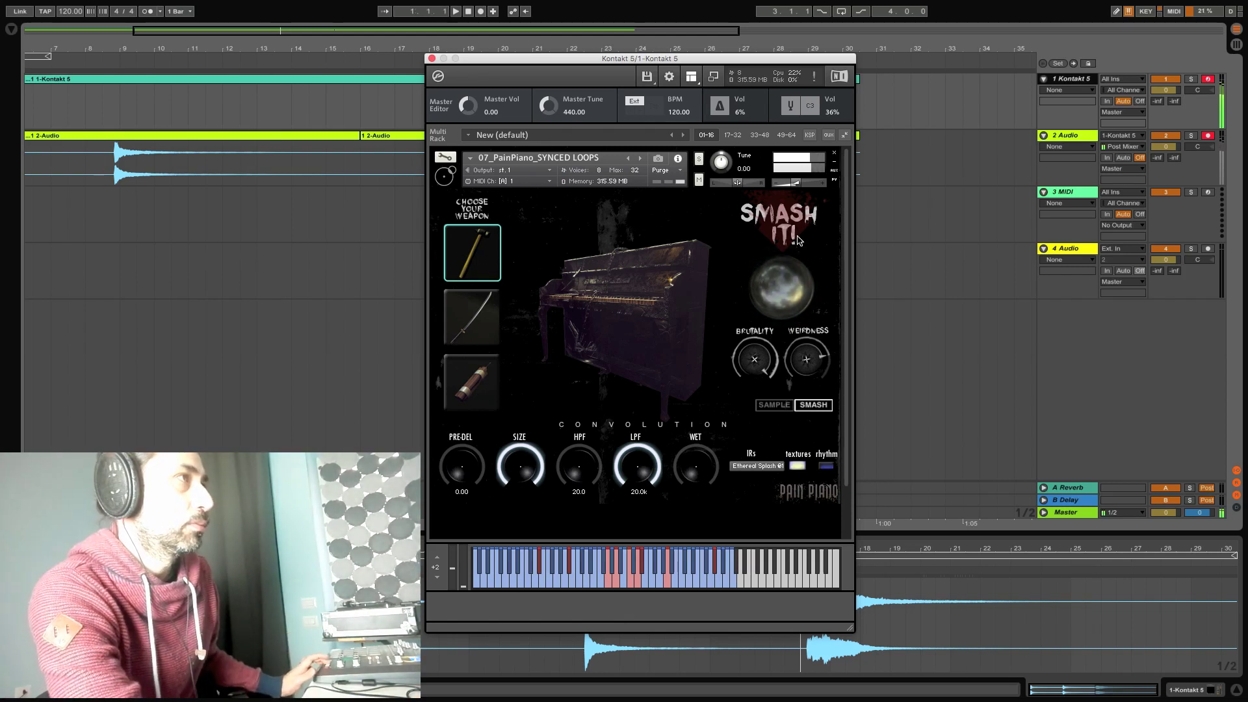
- Set Kontakt's master reference tone to F2 and sound it briefly
left_click_drag(811, 106, 811, 127)
left_click(798, 112)
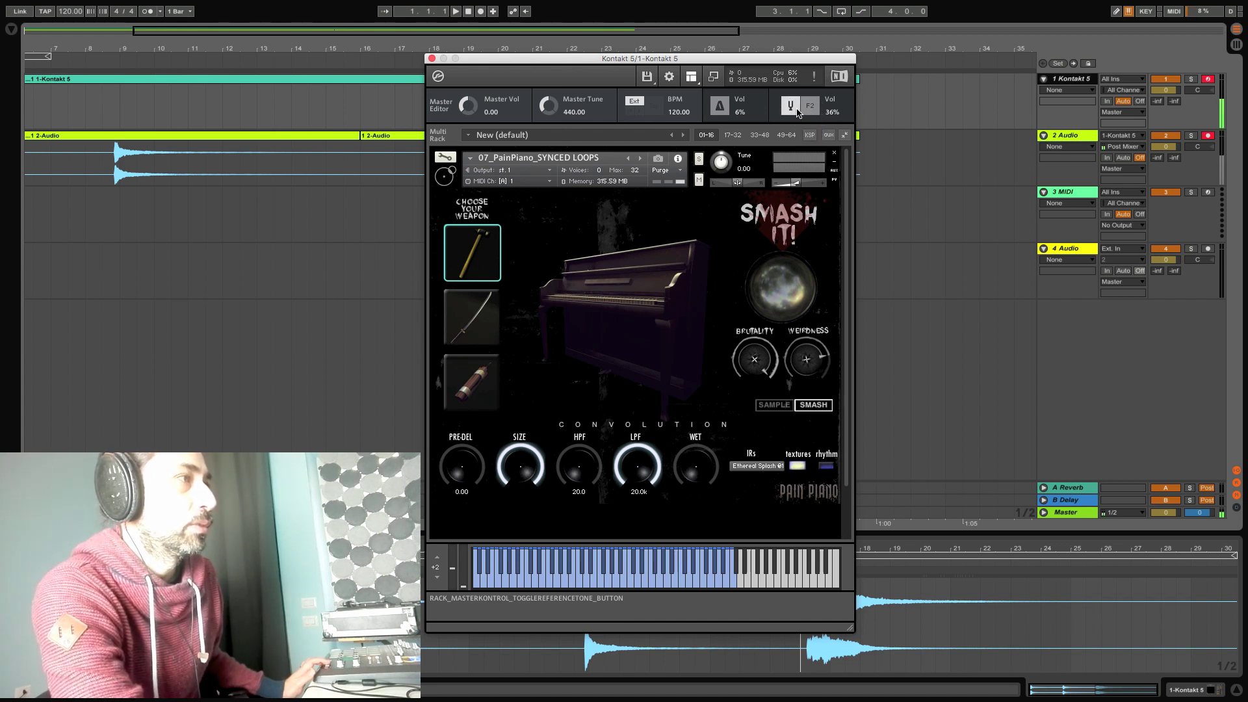
left_click(797, 111)
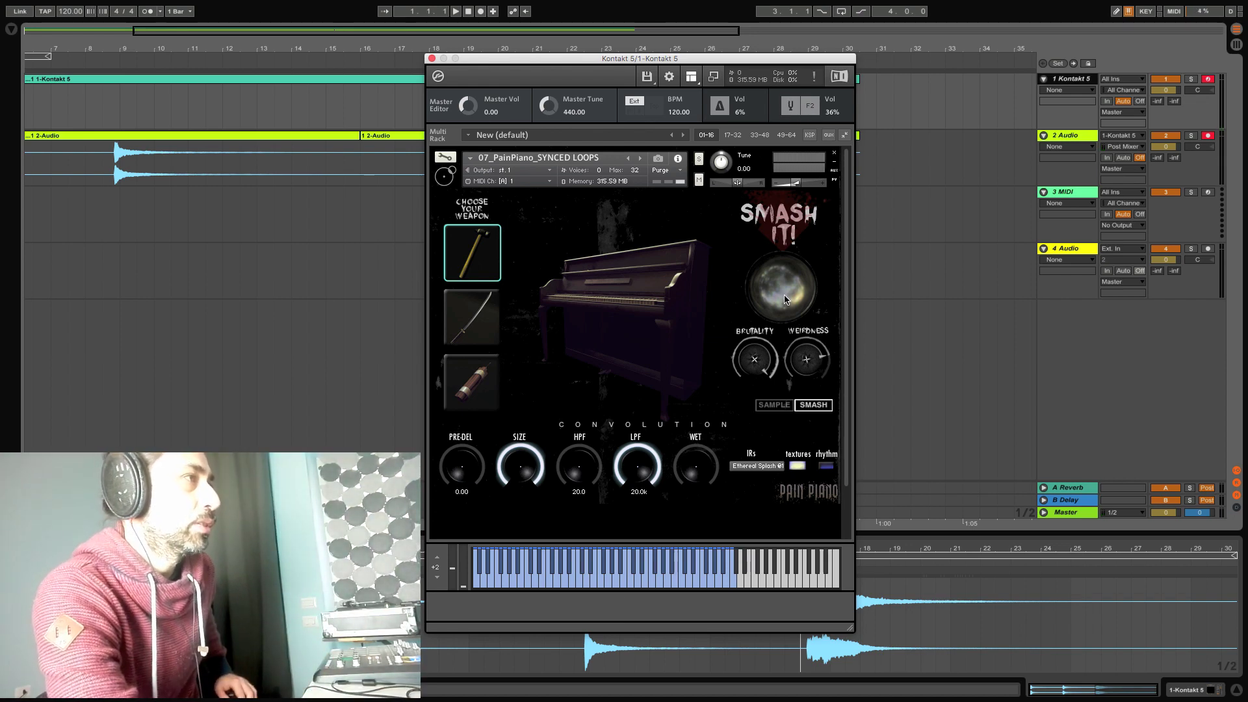
- Smash the synced loops again and fine-tune the instrument's output volume
left_click(784, 299)
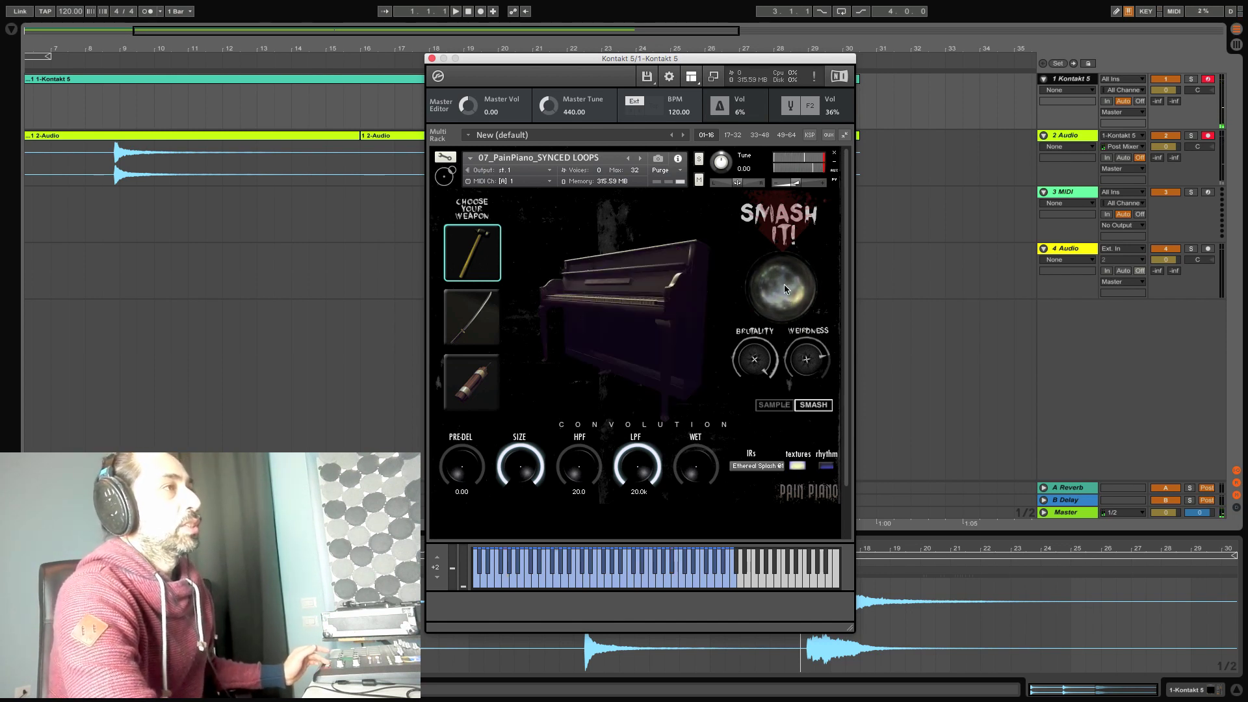
left_click(795, 186)
left_click_drag(791, 188, 792, 190)
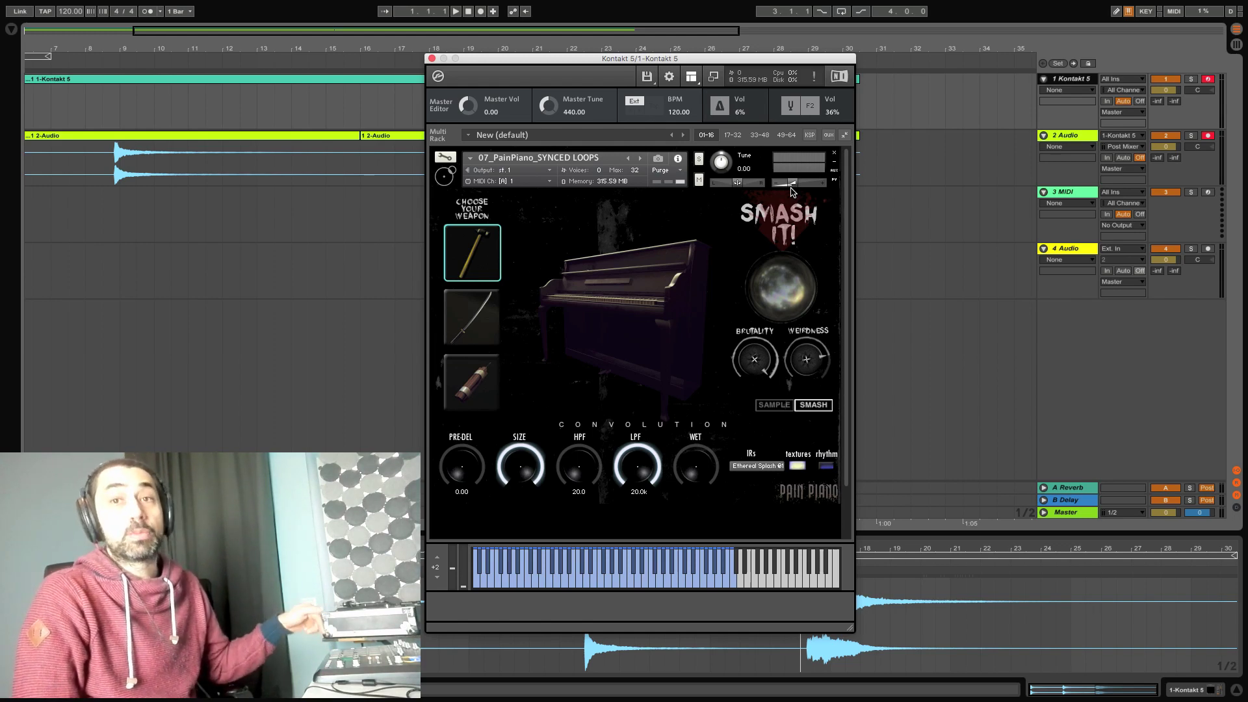
- Start recording from bar 31 on the armed tracks and bring the Kontakt instrument back into view
left_click(878, 144)
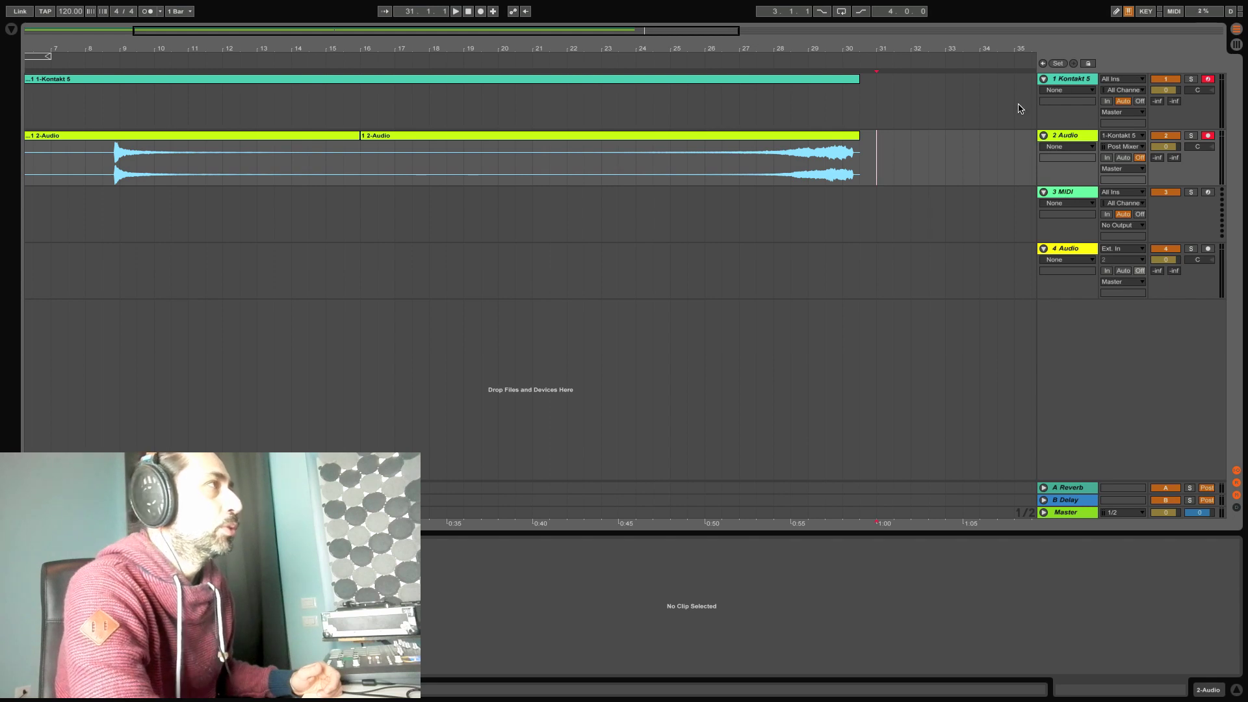
left_click(481, 12)
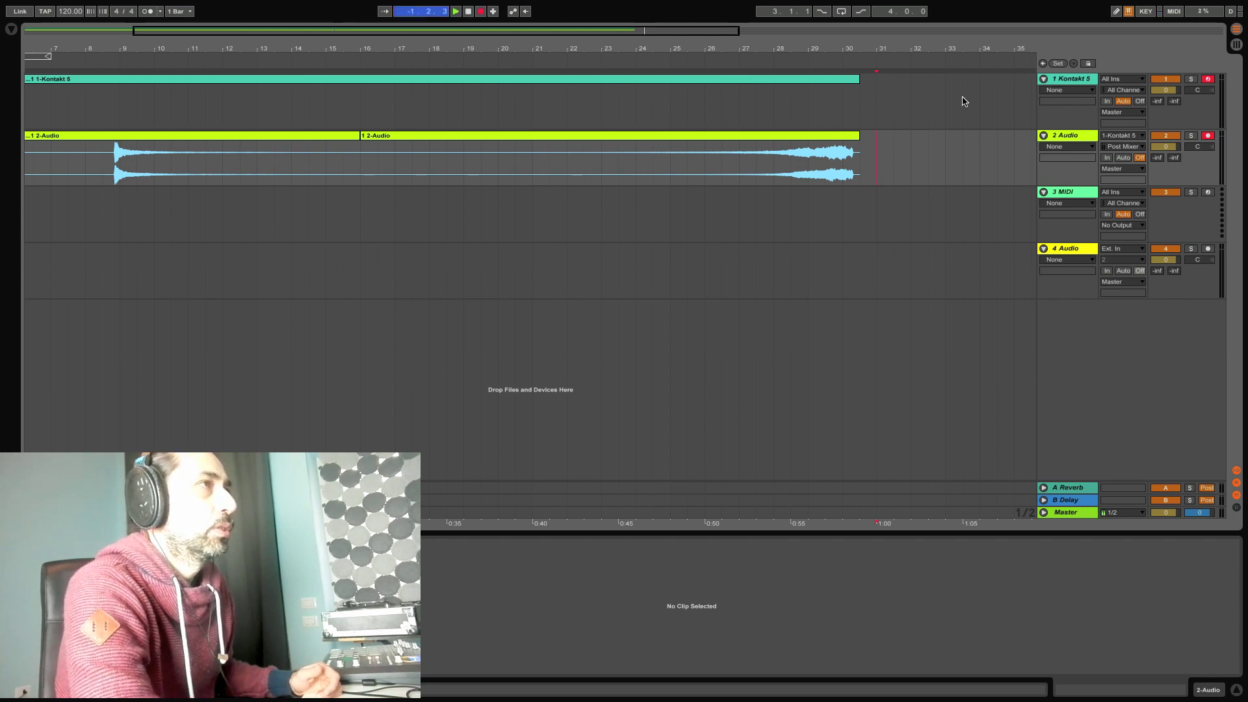
left_click(949, 116)
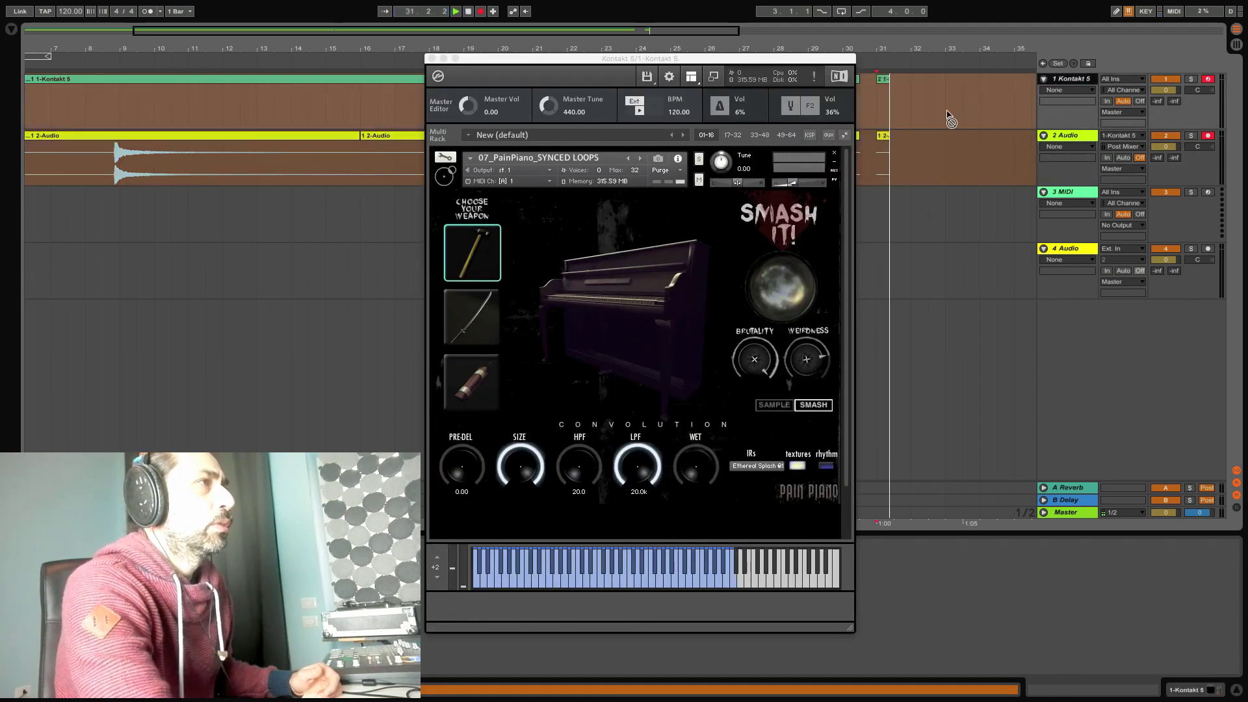
- Set the project tempo to 90 BPM and record the smashed synced loops from bar 32
left_click(75, 12)
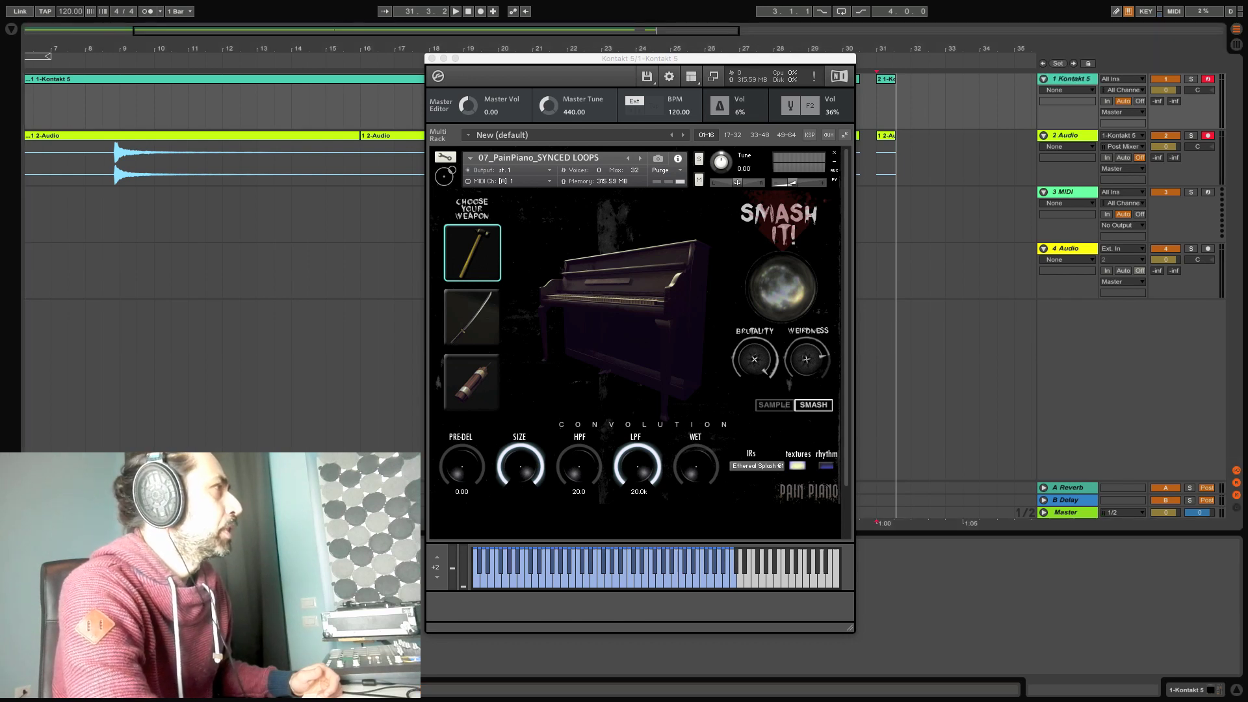
left_click_drag(70, 12, 70, 17)
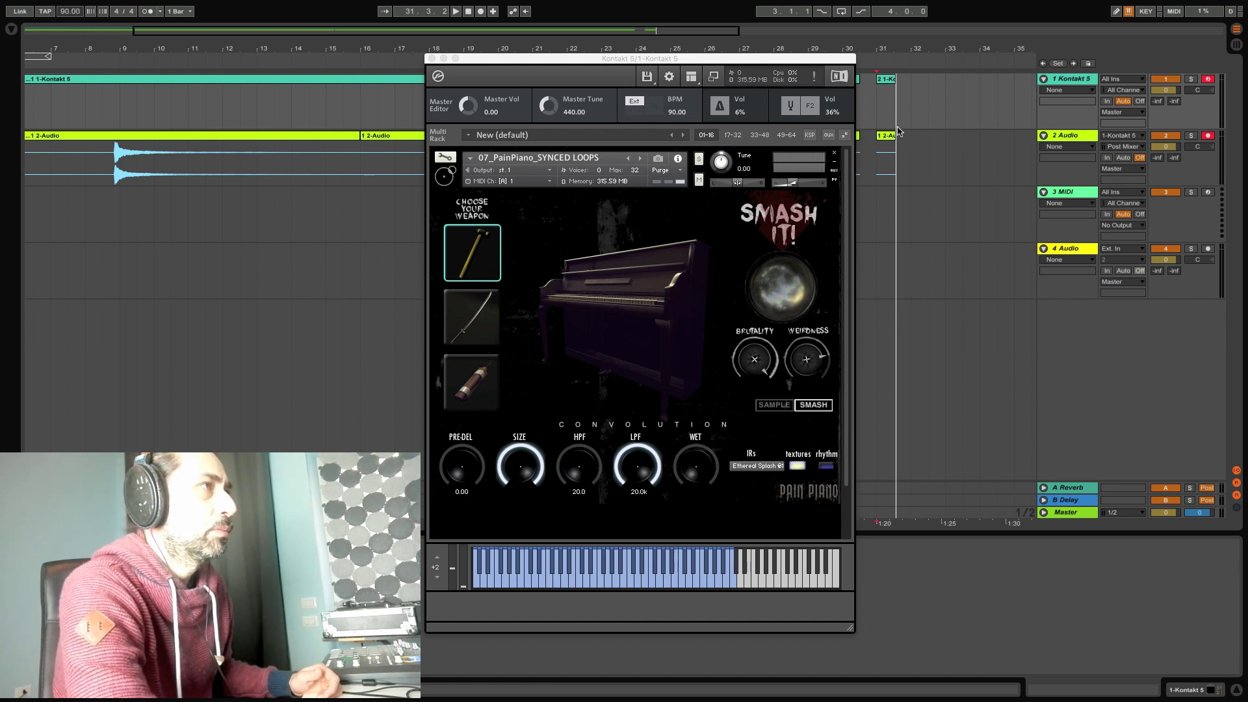
key("F9")
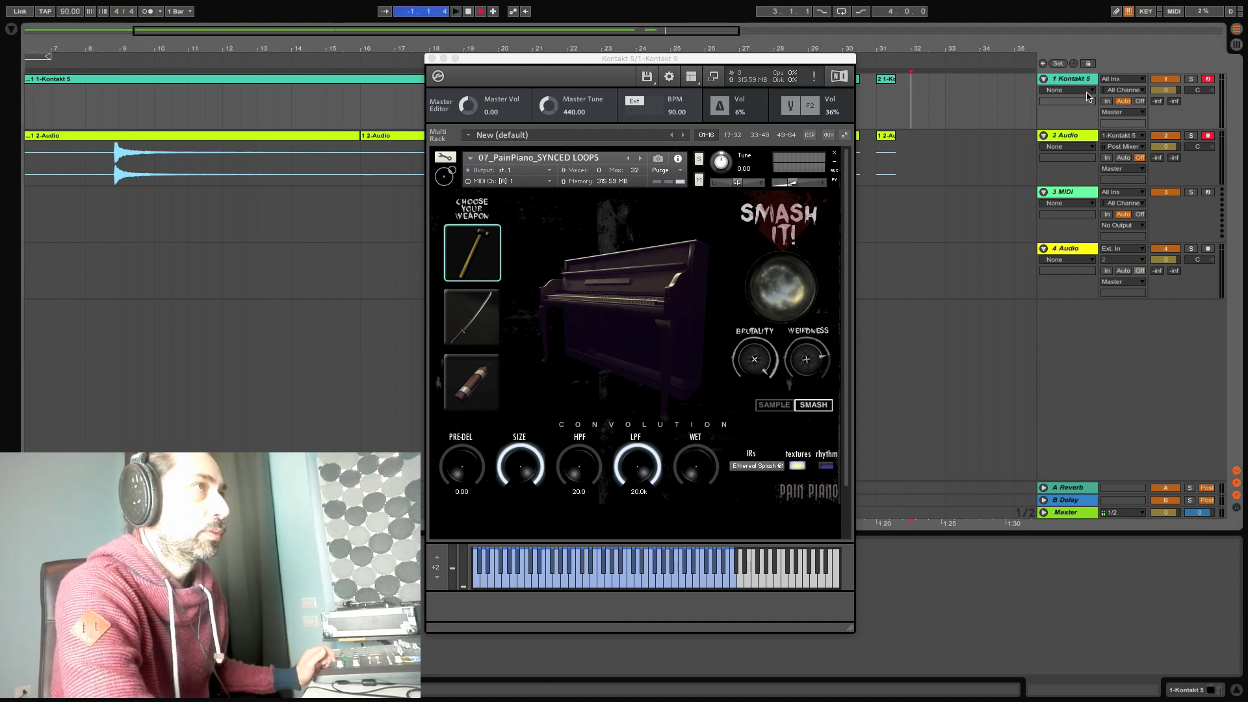
left_click(773, 291)
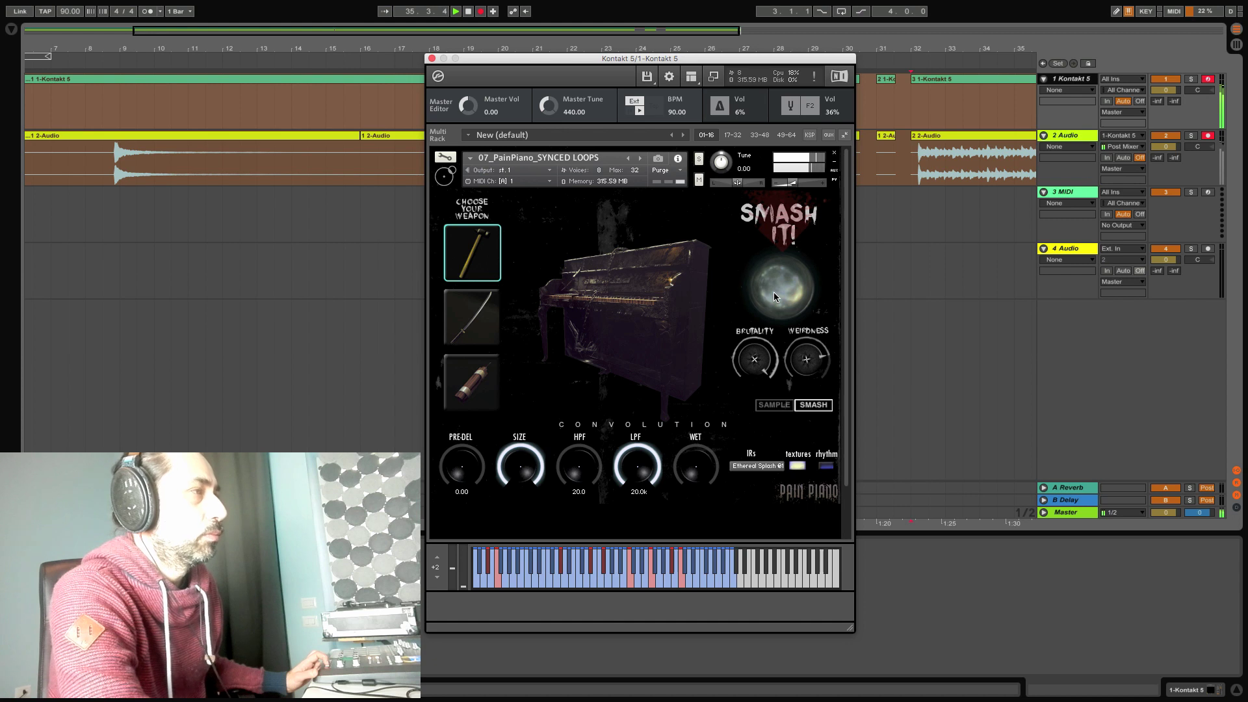
key("space")
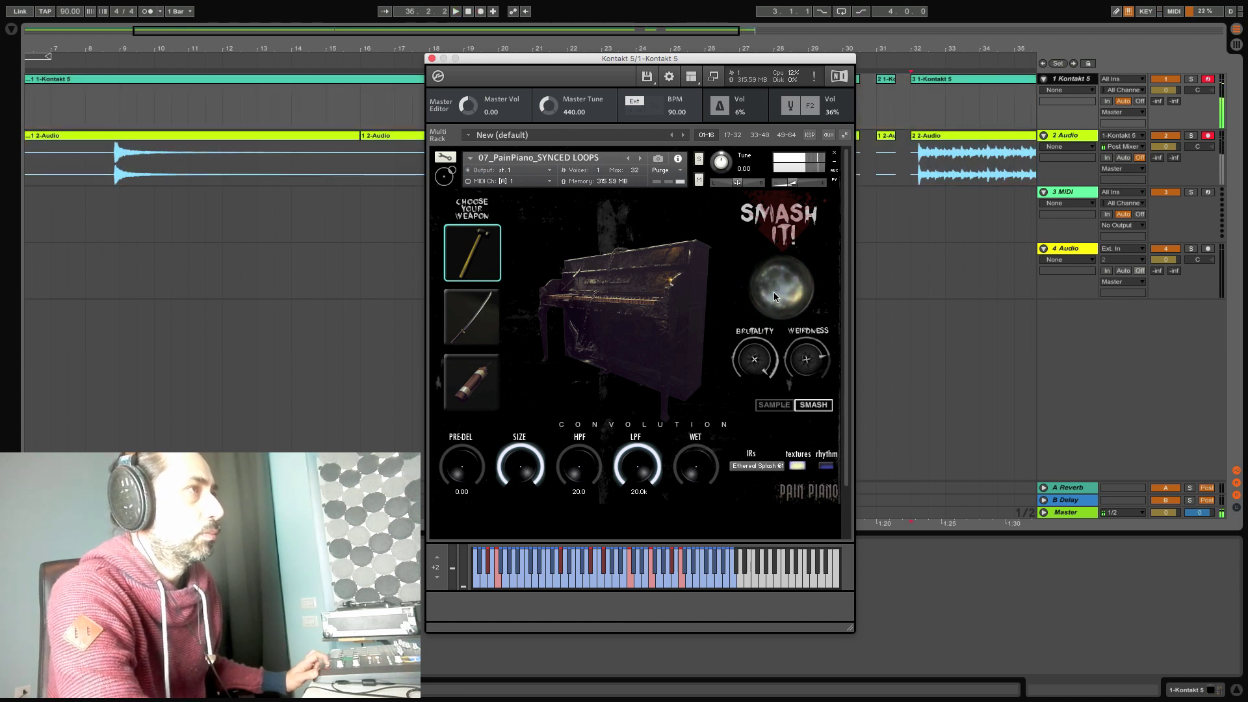
- Place the playback position at bar 37, return to the Kontakt track and smash the piano without recording
scroll(964, 195, "right", 3)
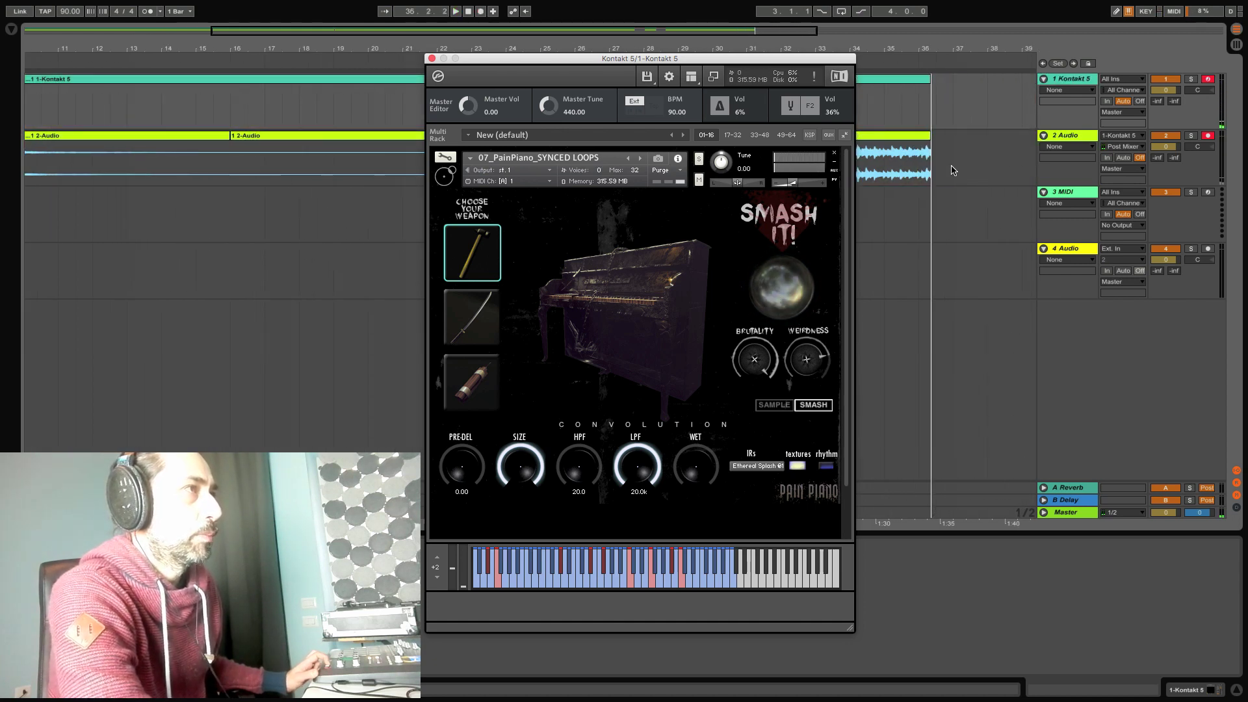
left_click(951, 170)
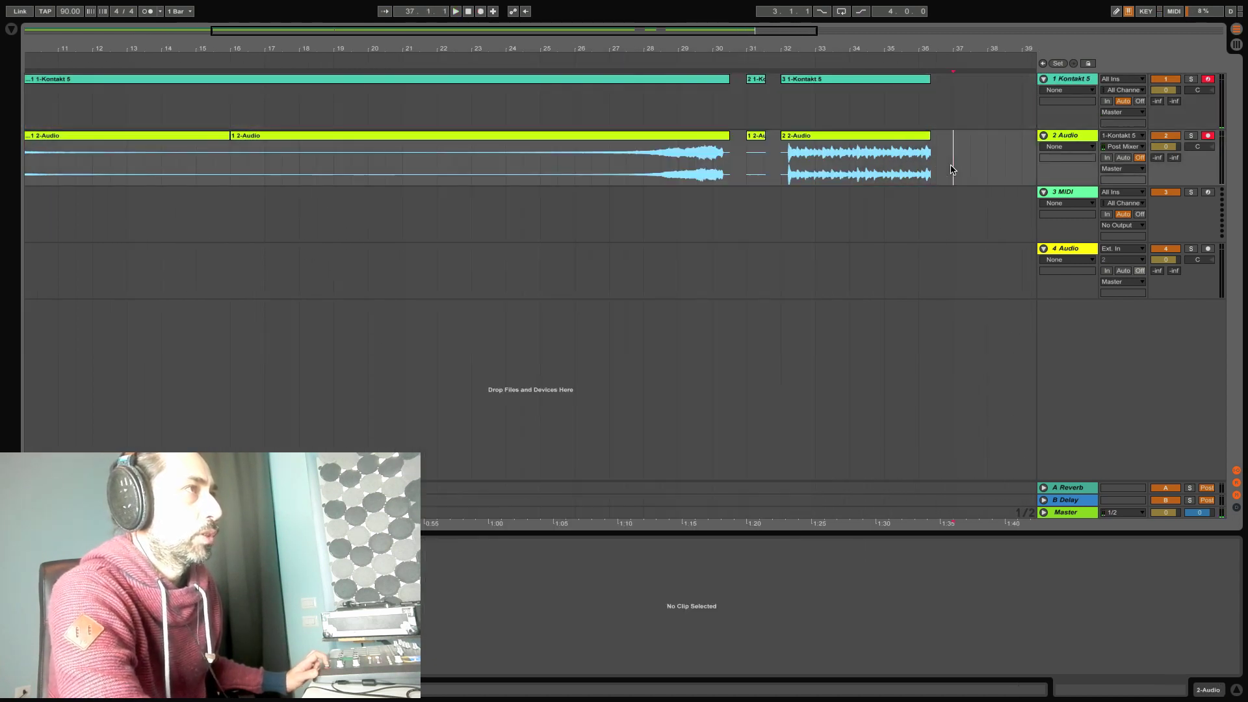
left_click(1084, 86)
left_click(788, 287)
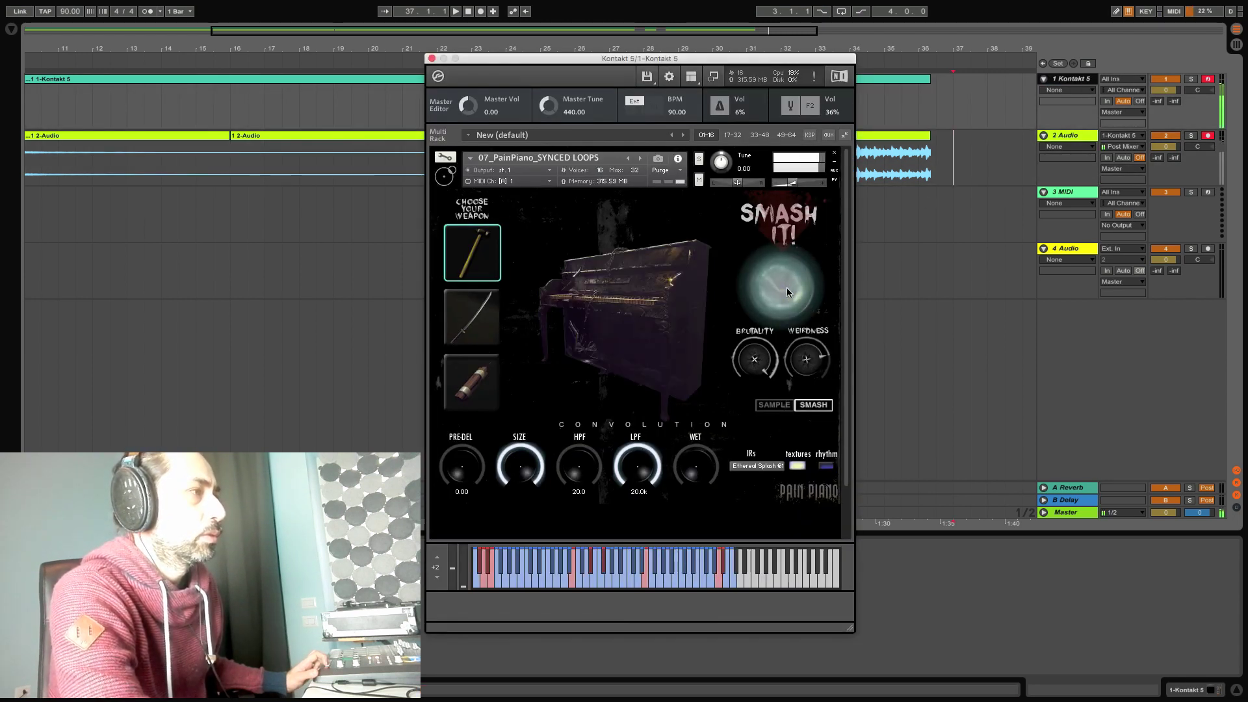
key("space")
- Look at the Sample page, return to the Smash page and trigger another smash of the synced loops
left_click(774, 406)
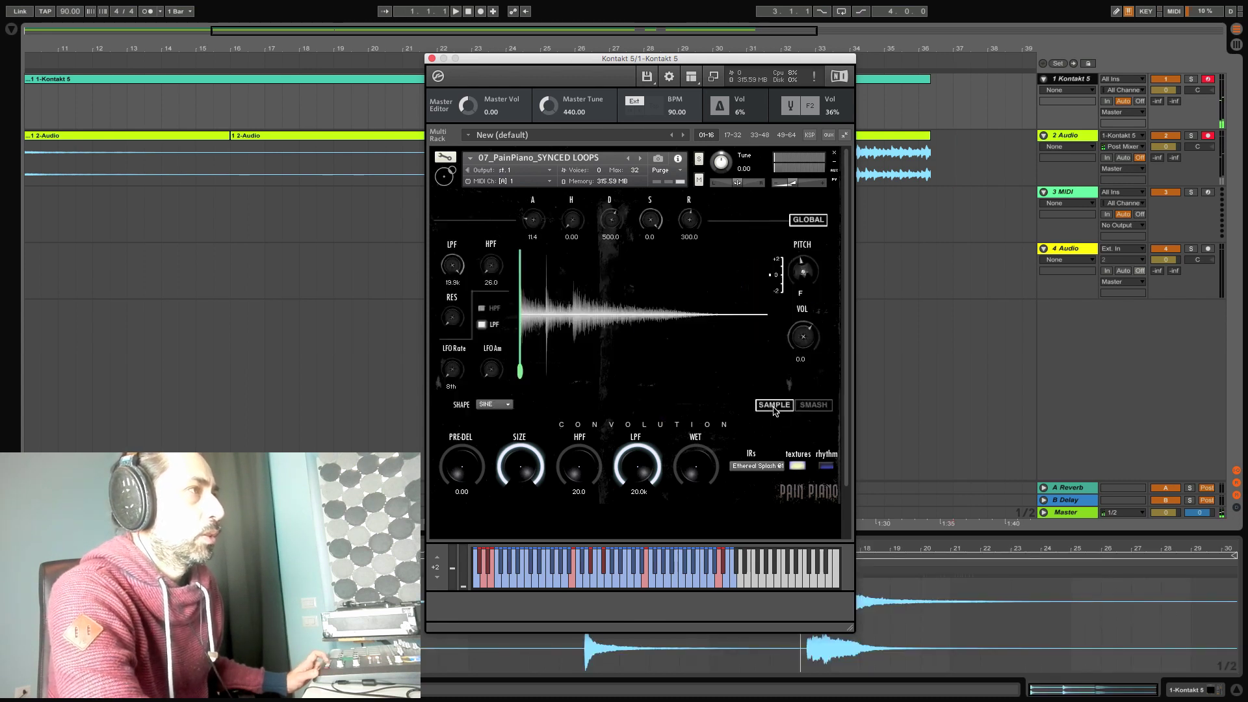
left_click(813, 405)
left_click(791, 308)
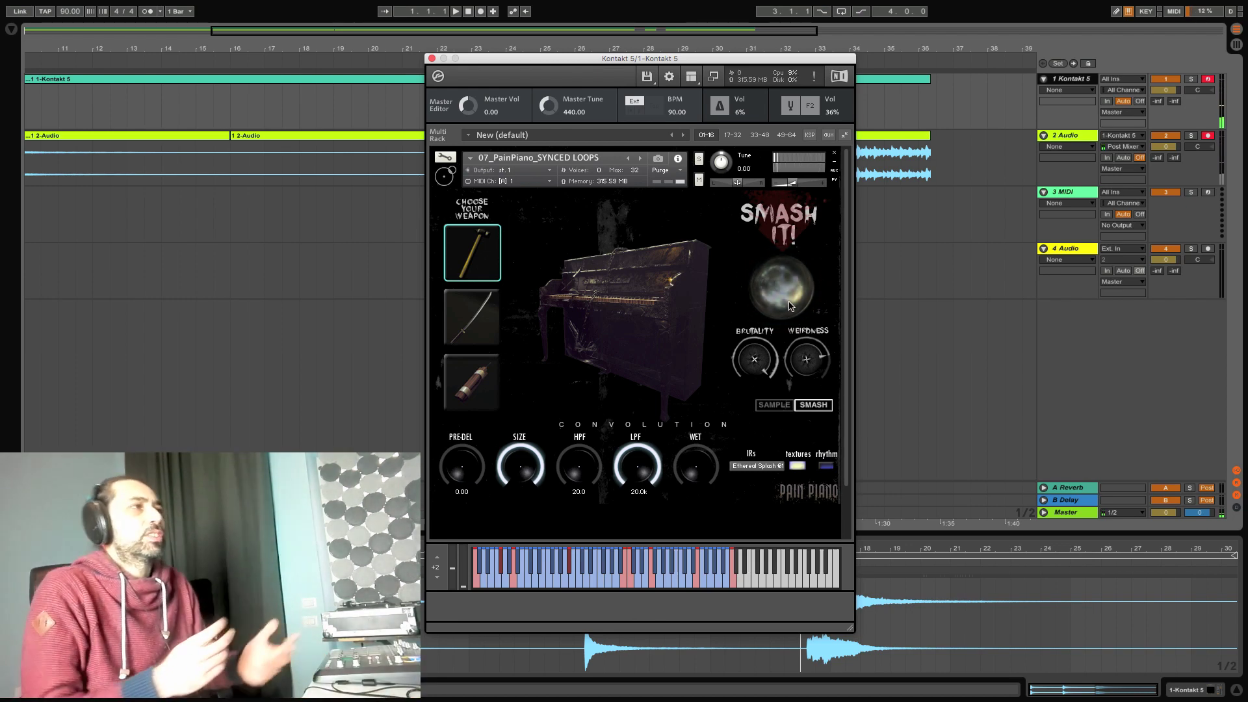
left_click(791, 305)
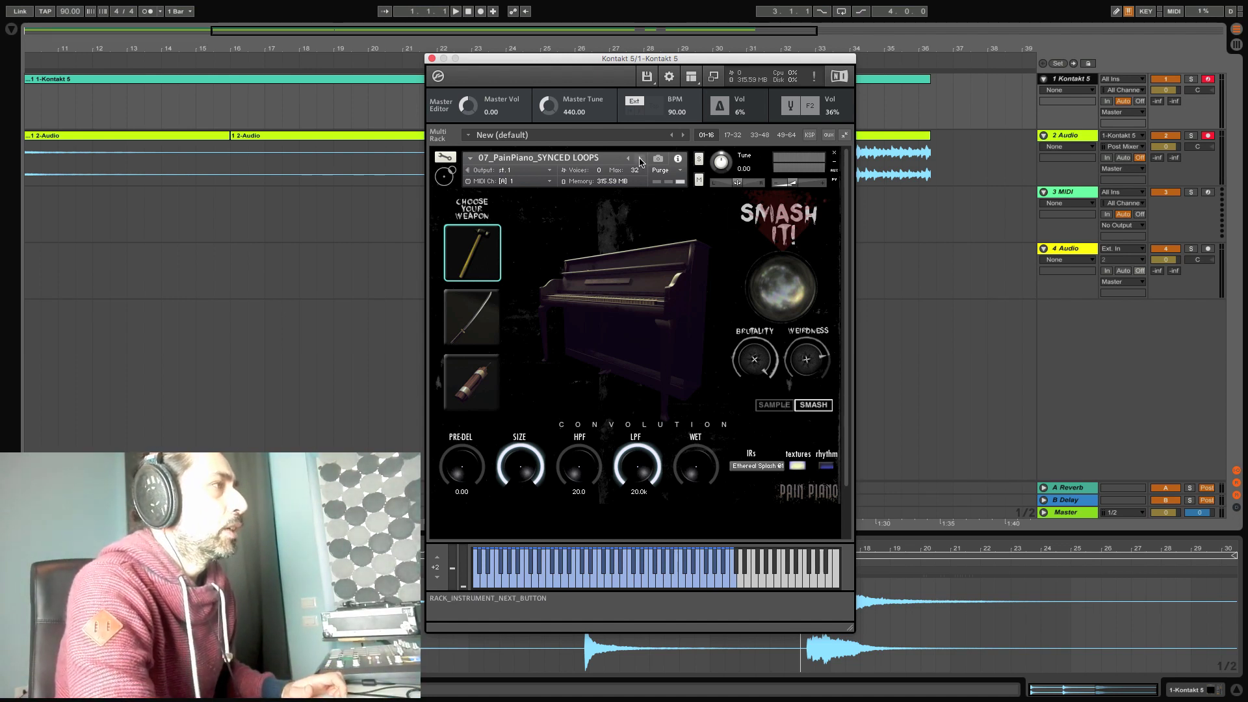
- Switch the convolution to rhythm IRs, try Faulty Cassette 01 and load Jar 01
left_click(825, 465)
left_click(758, 466)
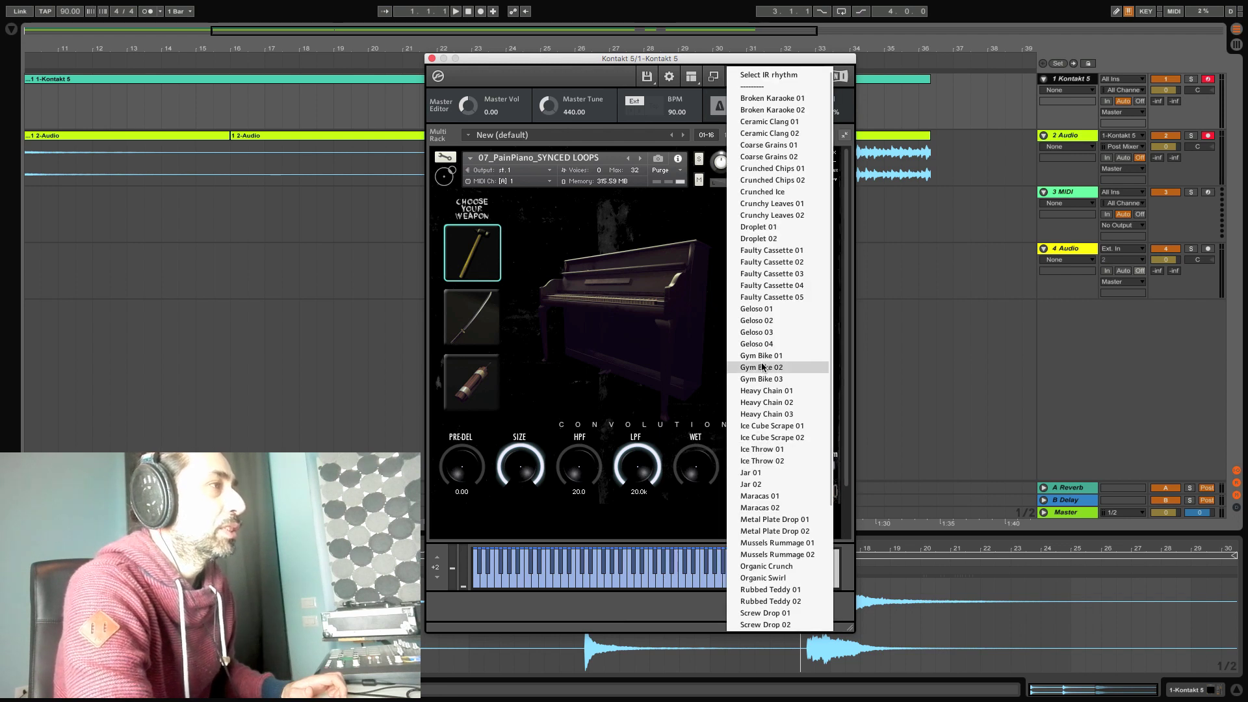
left_click(770, 250)
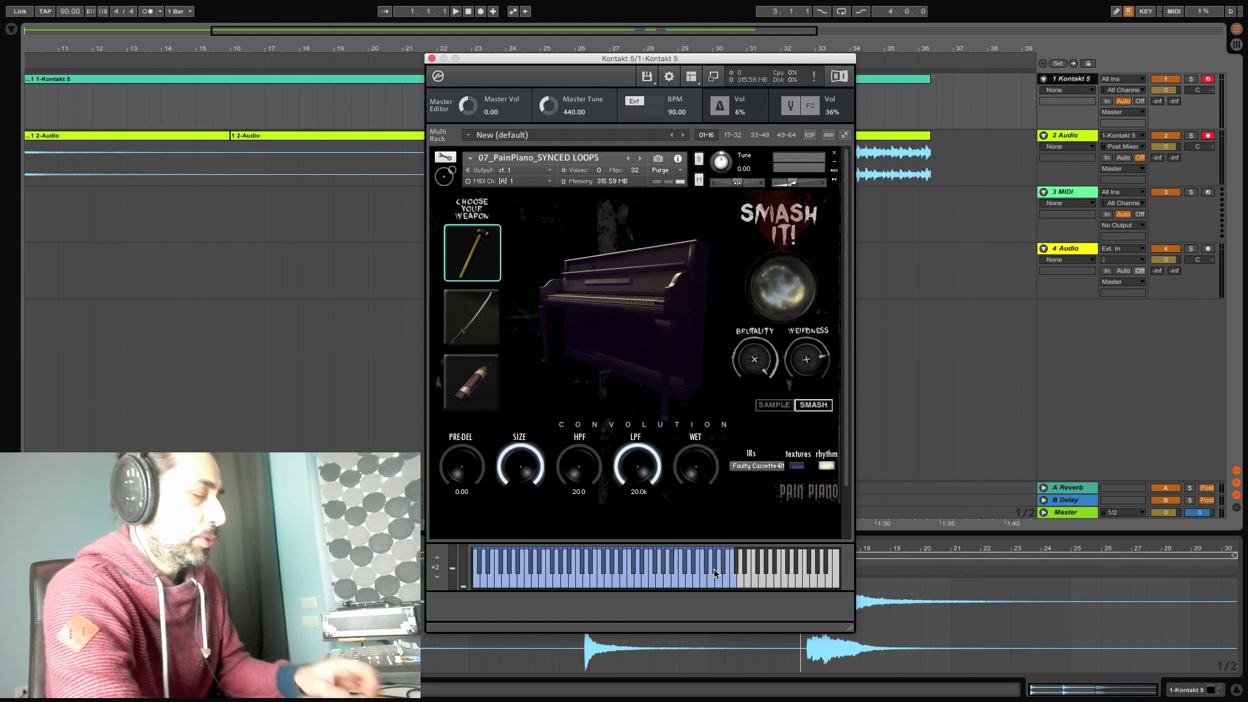
left_click_drag(688, 473, 654, 472)
left_click(758, 466)
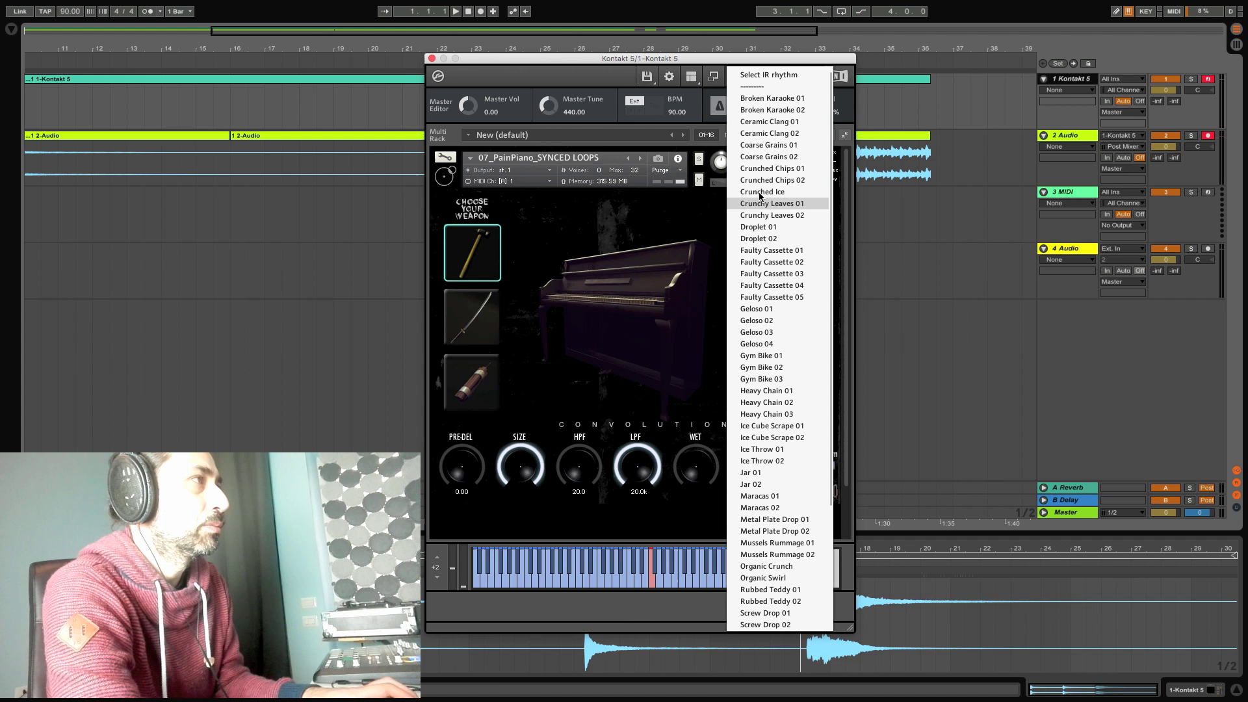
left_click(764, 472)
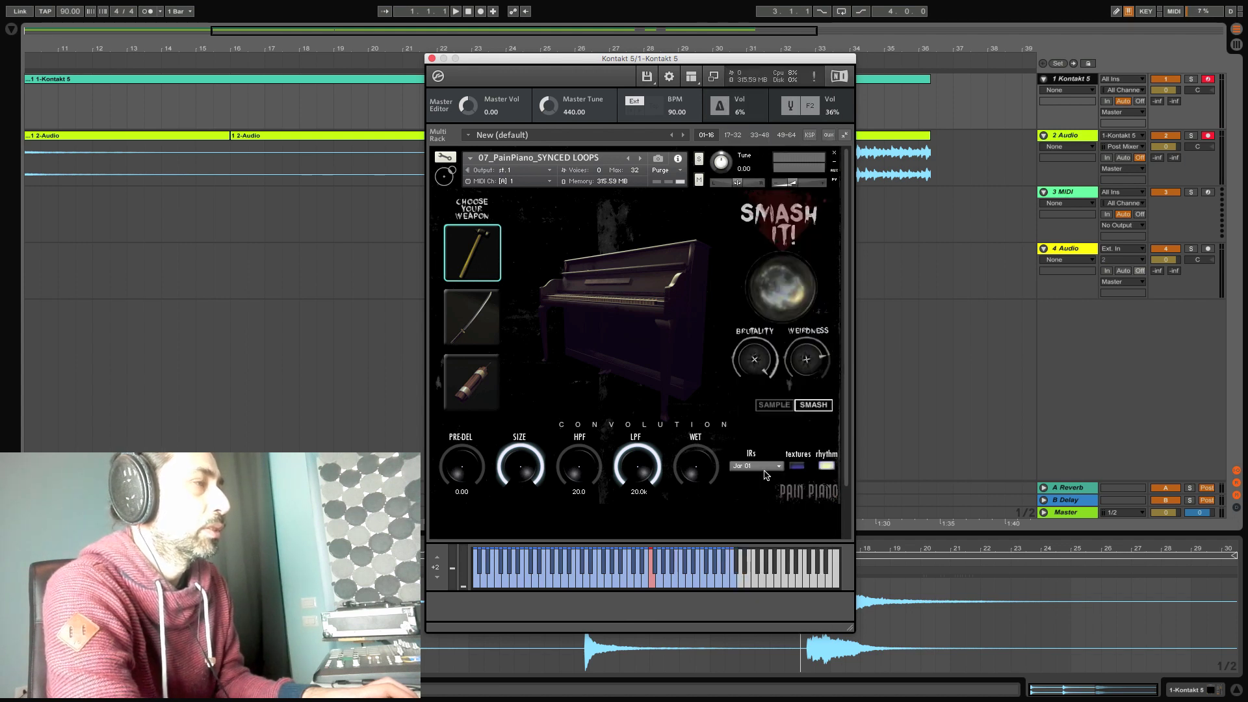
- Raise the convolution's wet level slightly and set its HPF to 212.0 and LPF to 14.6k
mouse_move(696, 467)
left_mouse_down()
mouse_move(693, 455)
mouse_move(691, 471)
left_mouse_up()
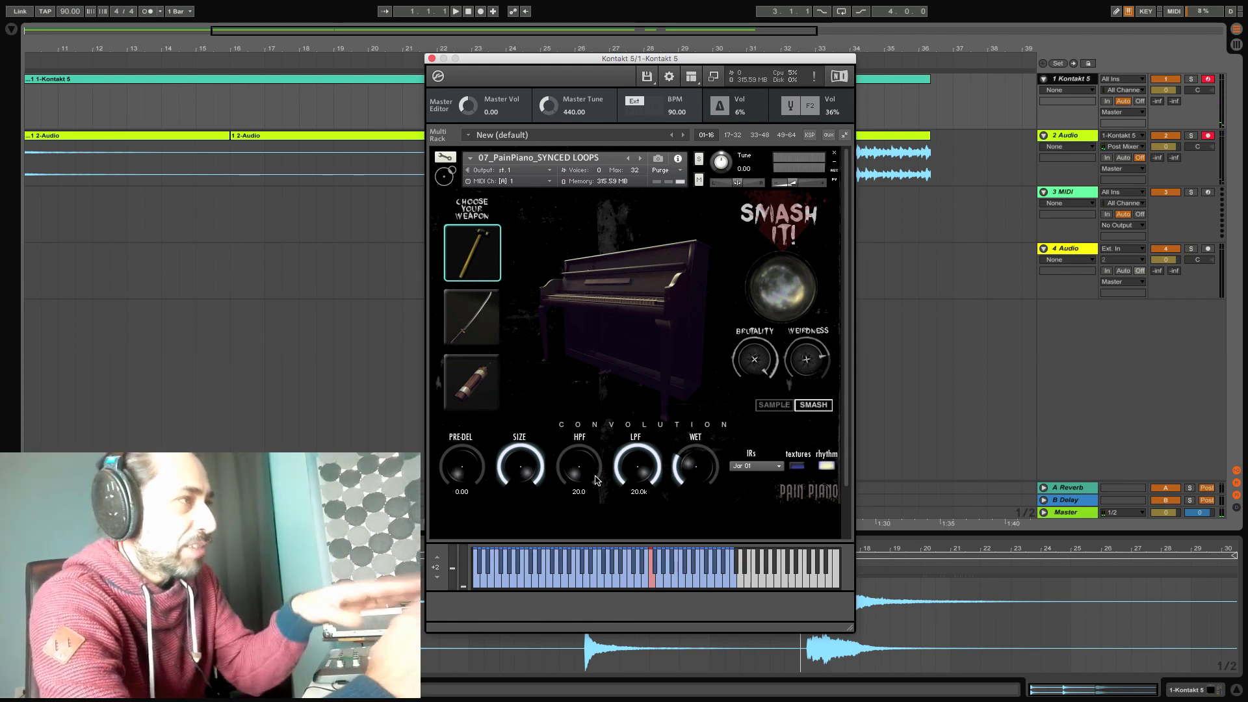
left_click_drag(587, 475, 582, 462)
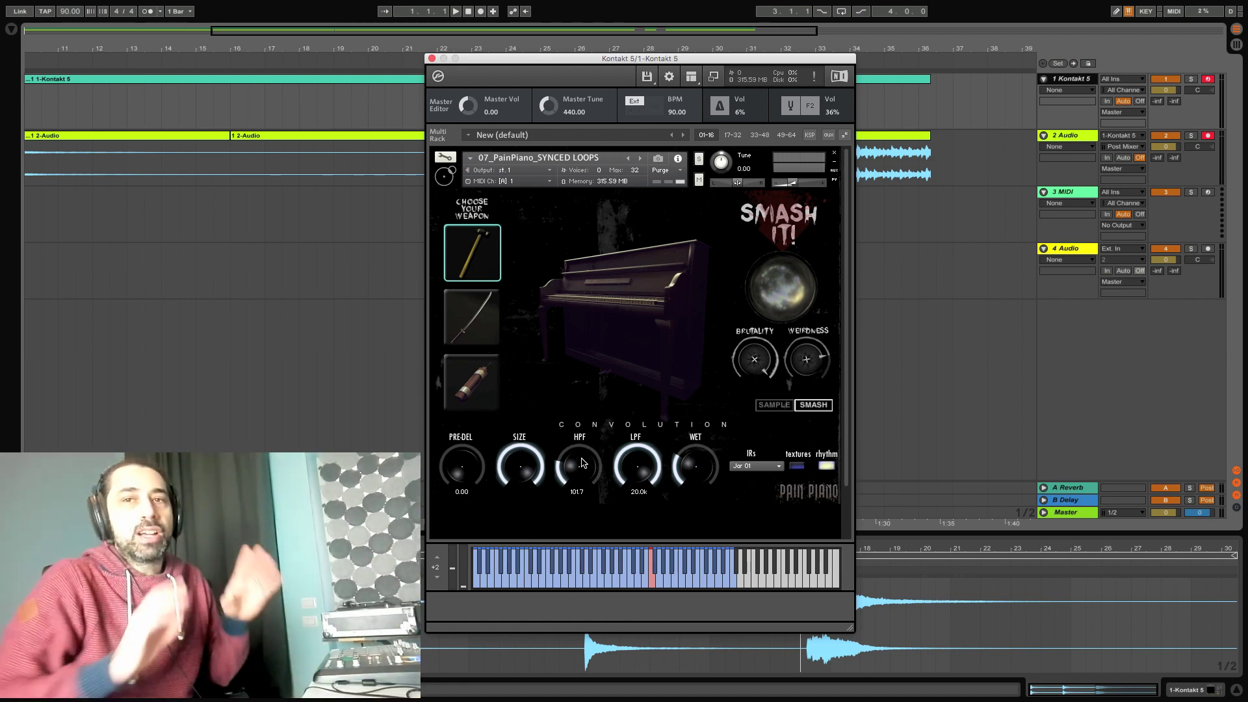
left_click_drag(582, 463, 638, 476)
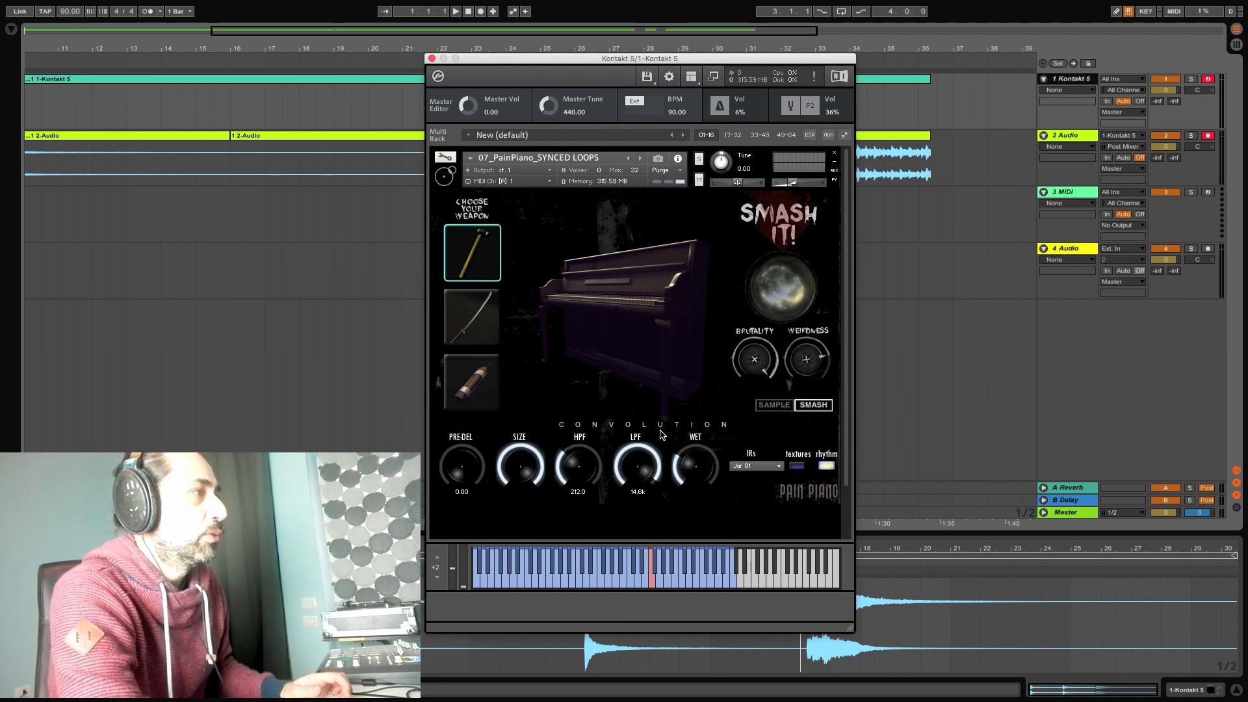
- Set the convolution's HPF to 125.5 and LPF to 11.8k, and load the 08_PainPiano_SYNCED LOOPS instrument
left_click_drag(587, 467, 641, 481)
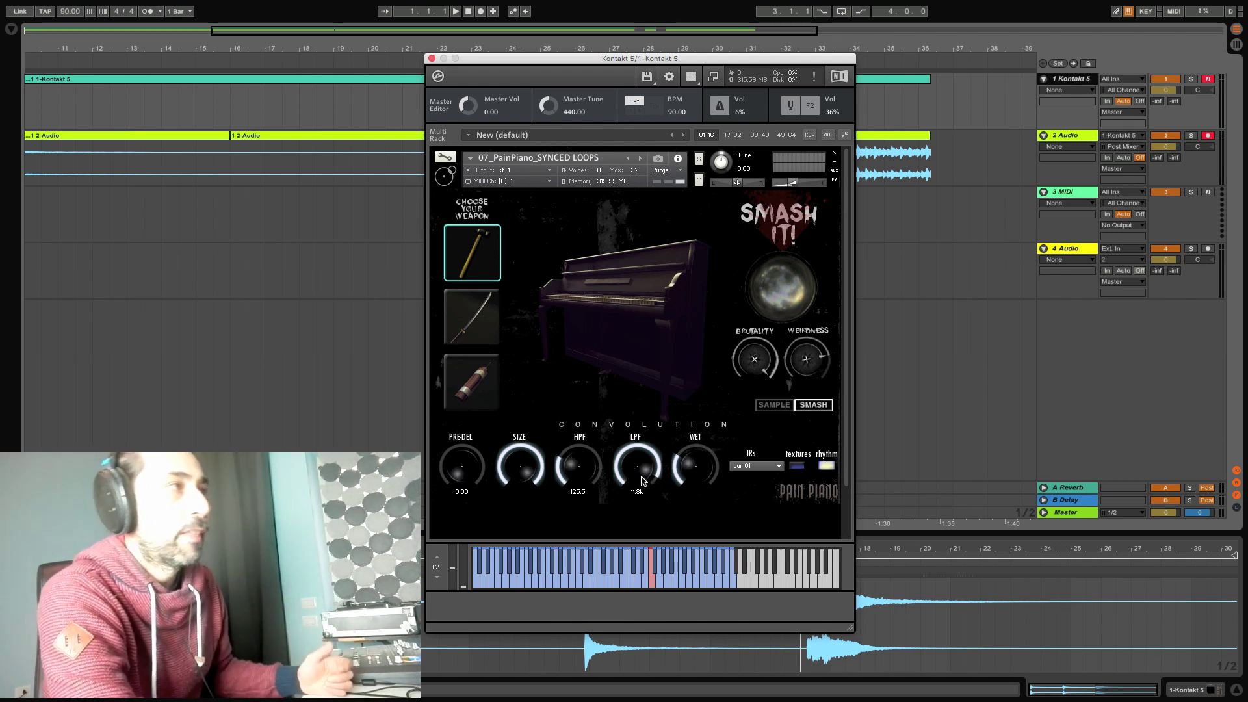
left_click(639, 160)
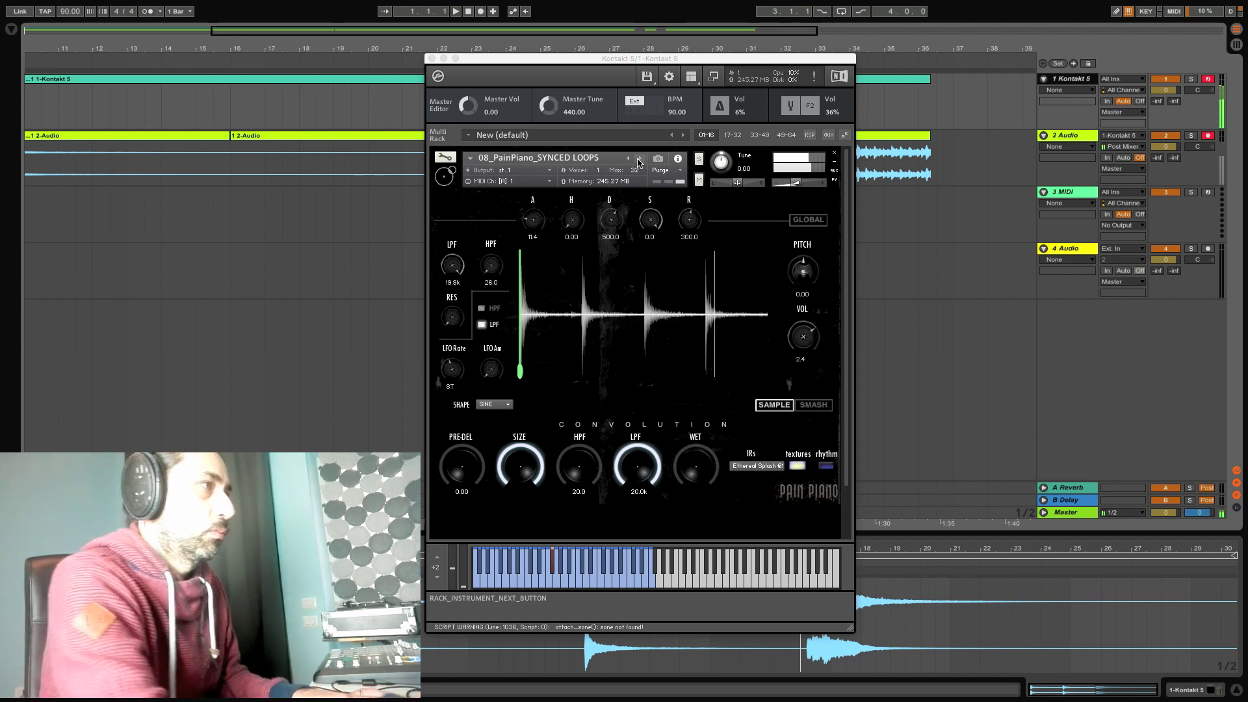
- Smash the newly loaded synced loops and examine the Sample page between looks at the Smash page
left_click(802, 406)
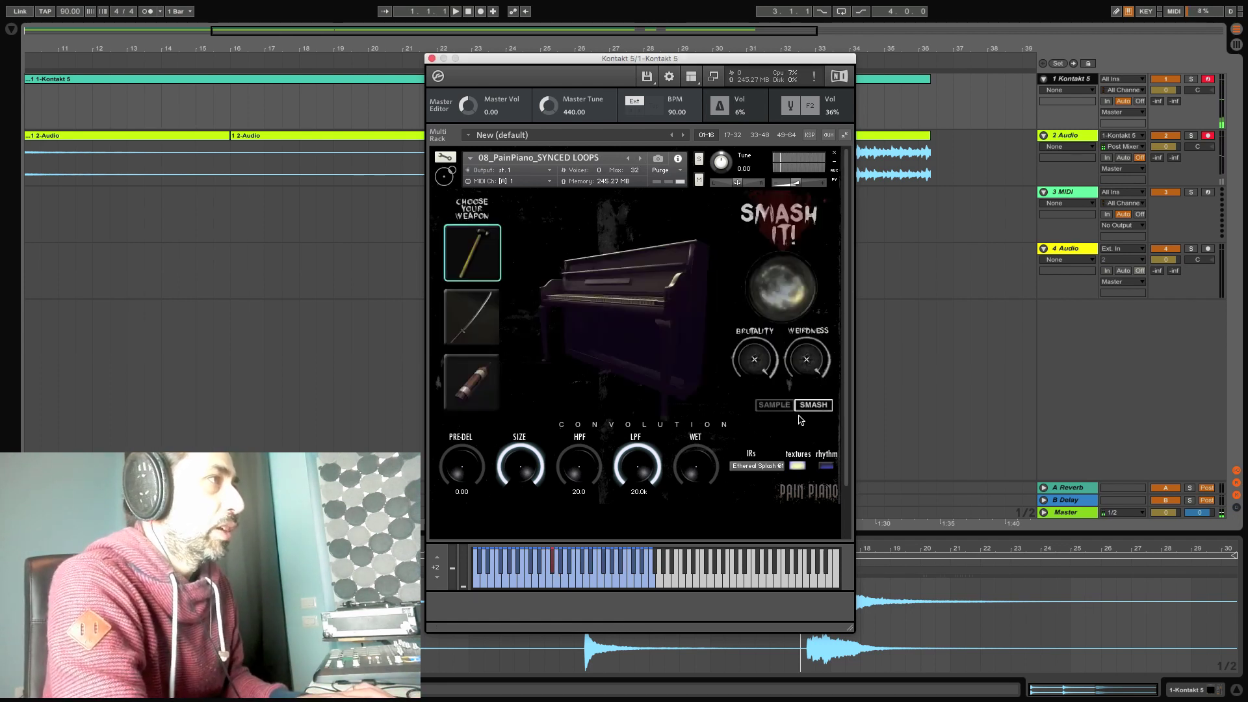
left_click(784, 299)
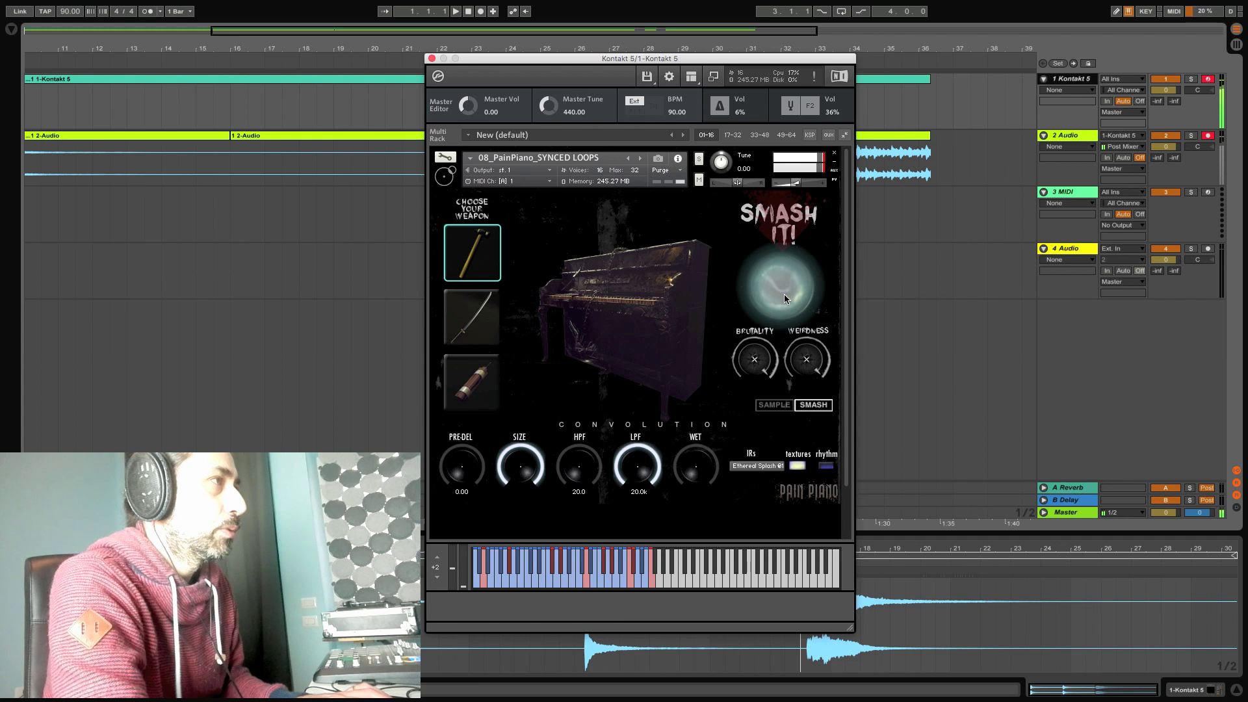
left_click(774, 405)
left_click(810, 406)
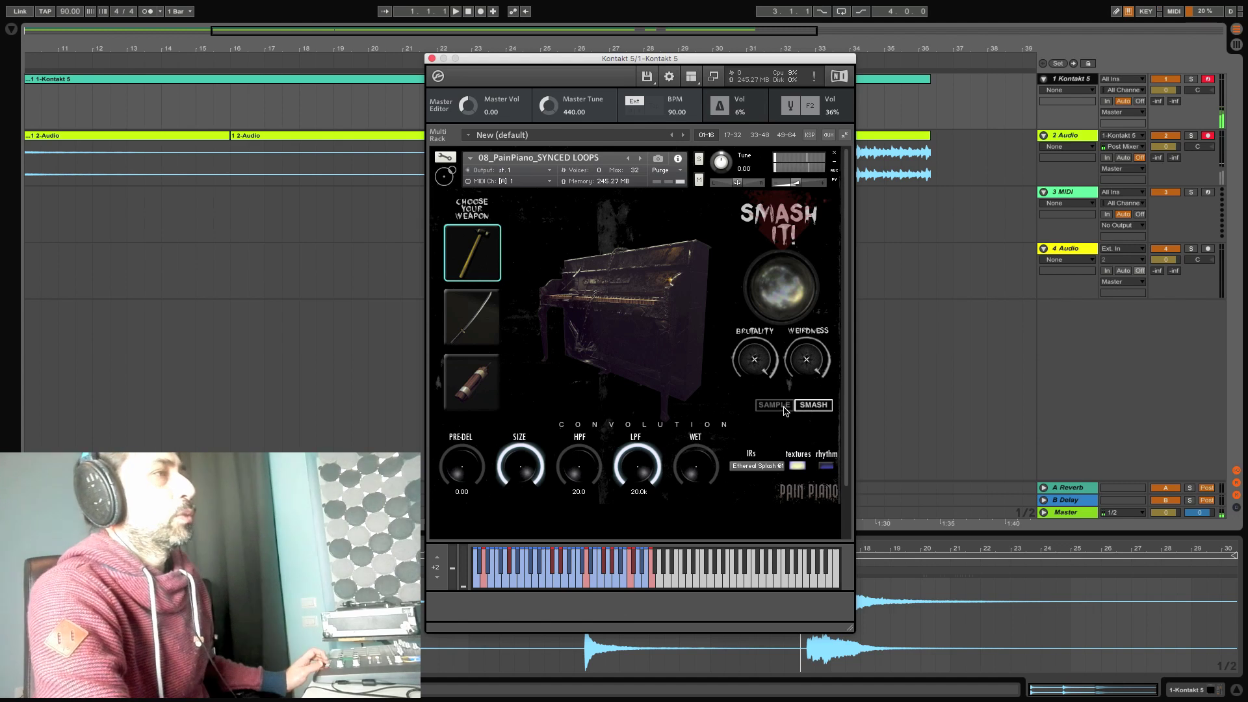
left_click(786, 407)
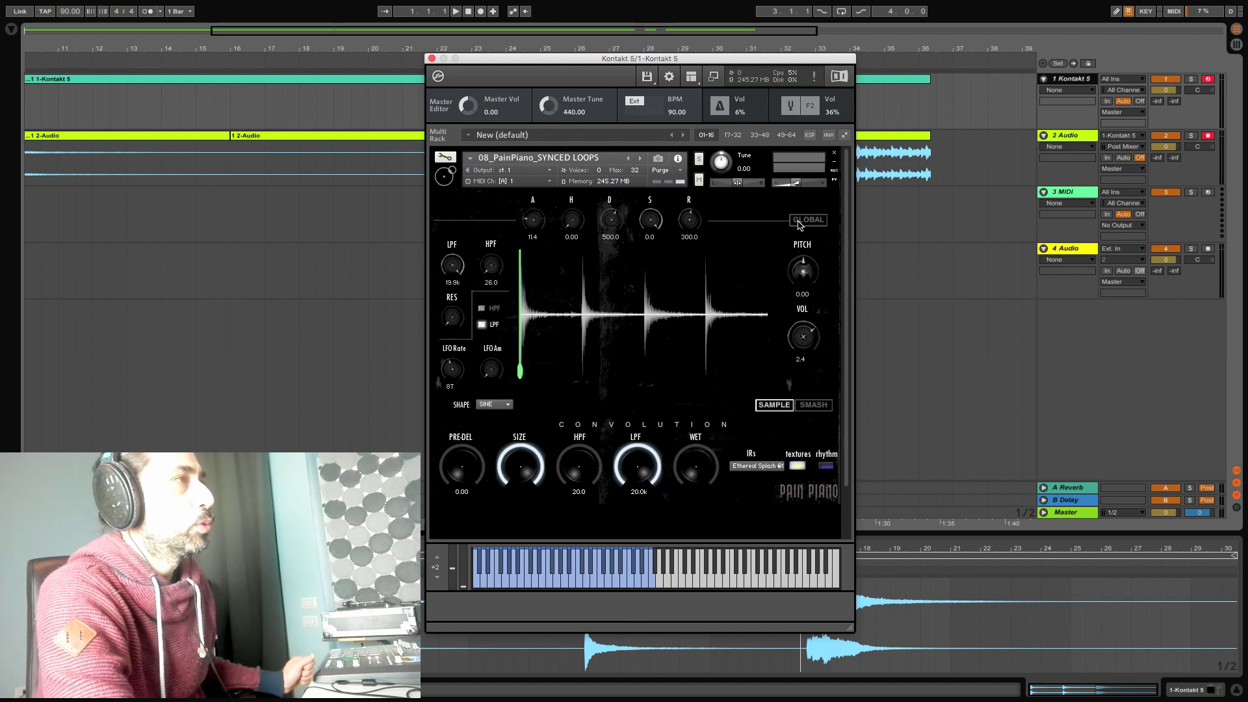
- Turn on Global pitch mode for the 08 synced loops, and trigger another smash from the Smash page
left_click(810, 408)
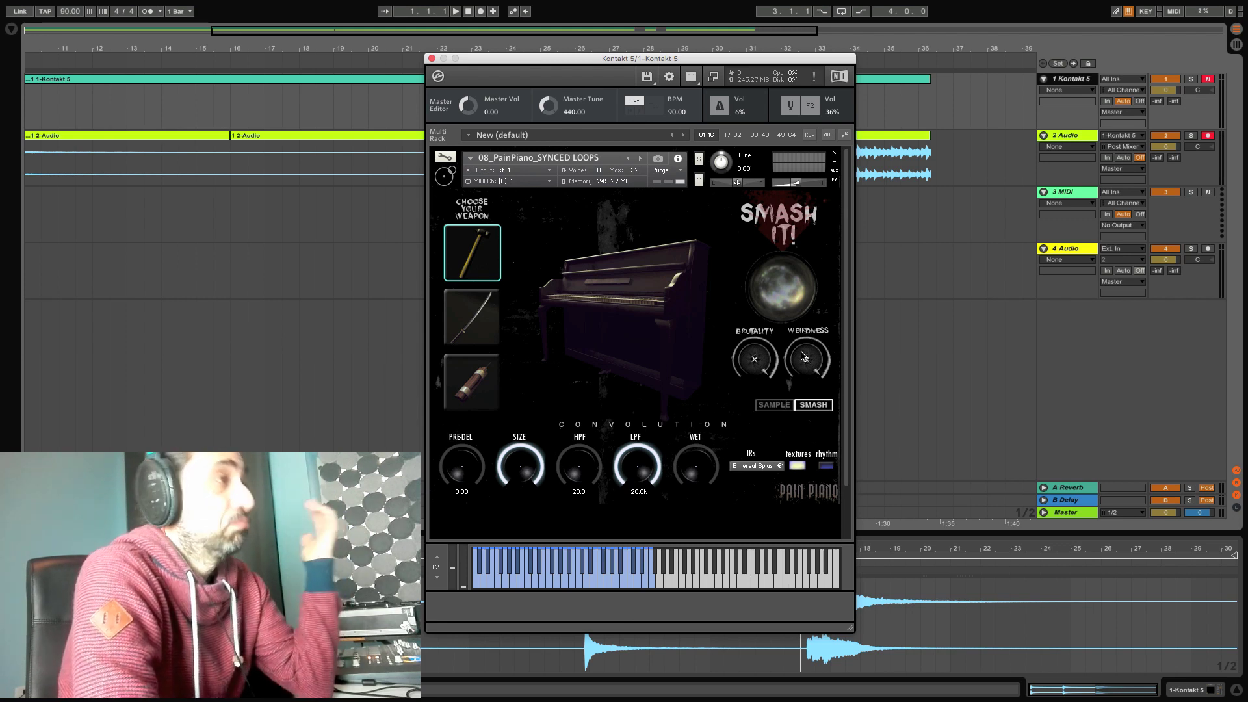
left_click(777, 405)
left_click(804, 407)
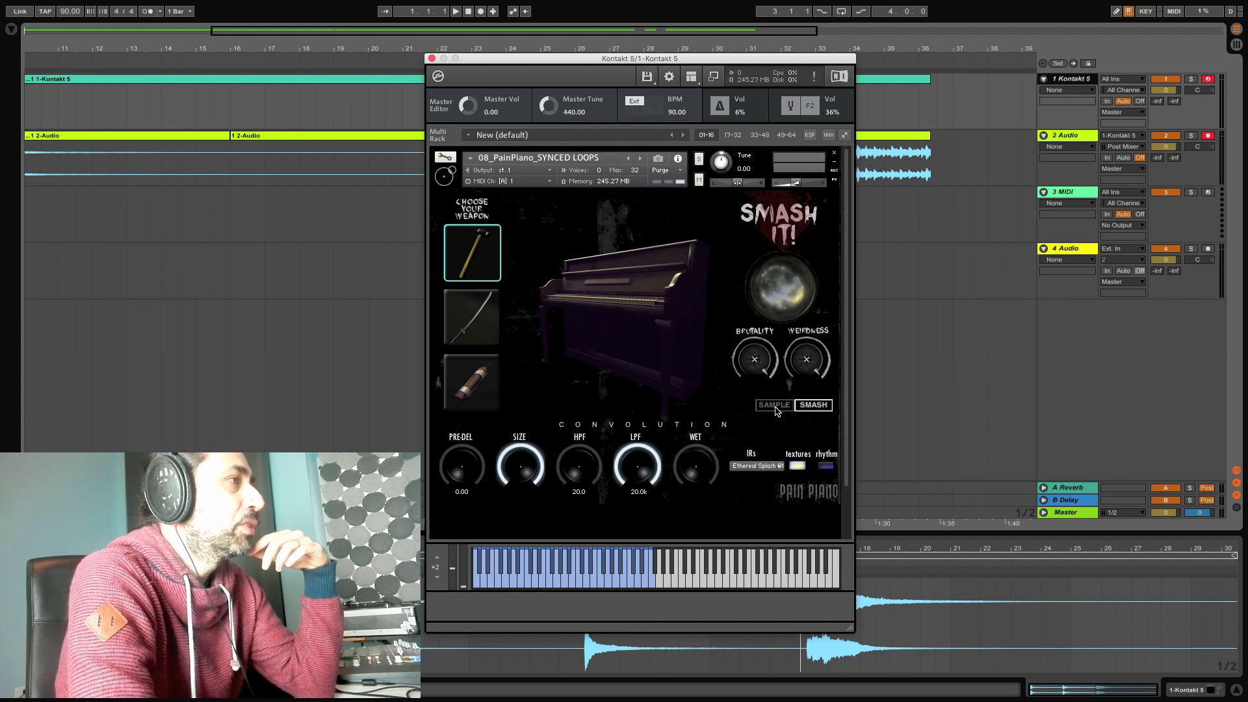
left_click(775, 406)
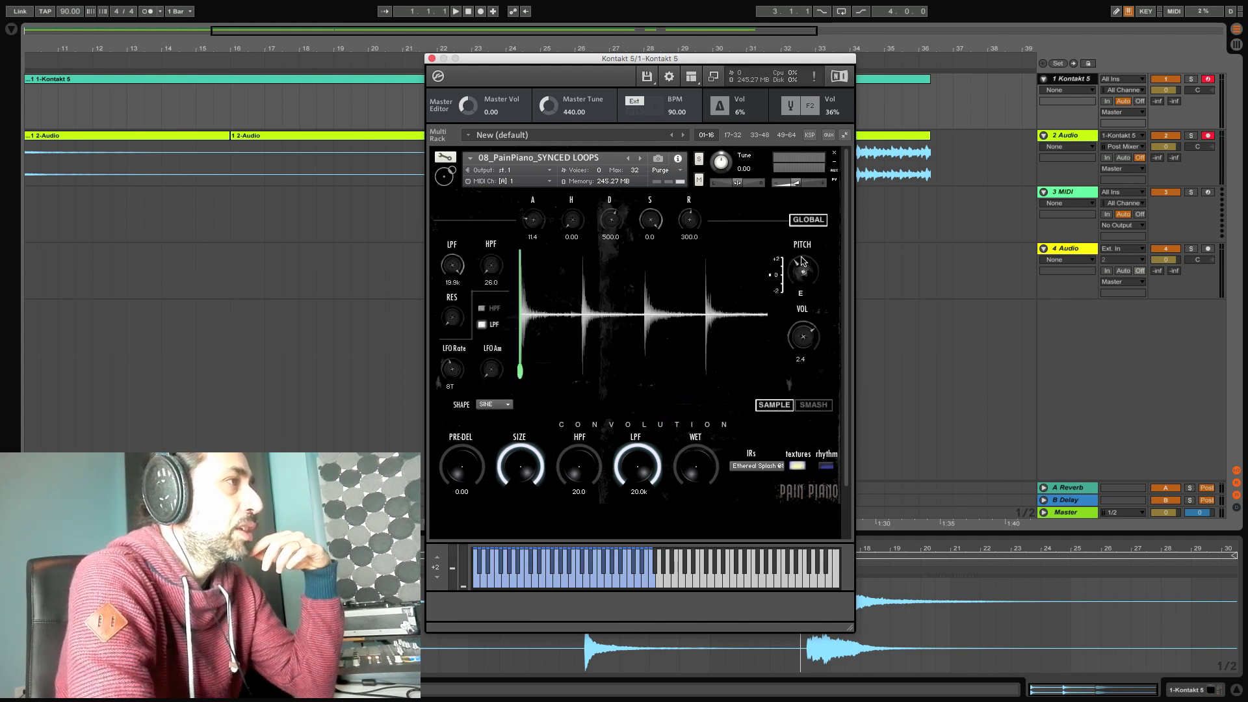
left_click(810, 406)
left_click(787, 289)
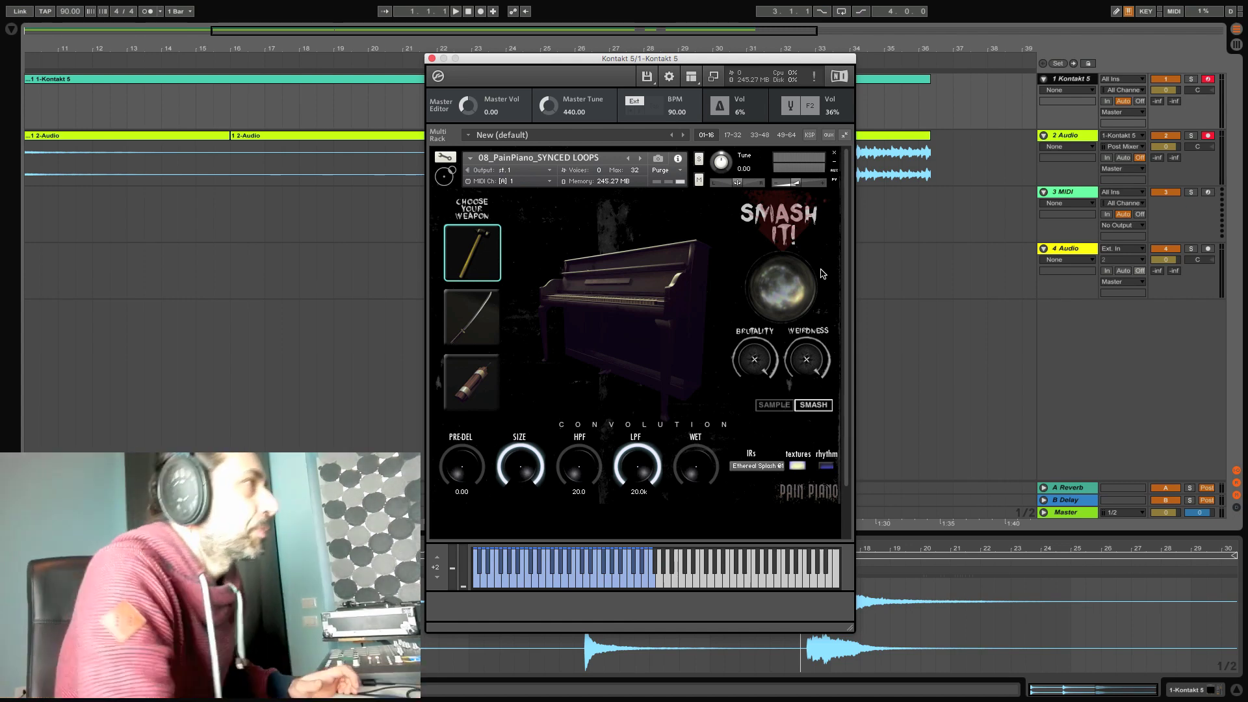
- Show the Kontakt browser and replace the loaded instrument with 05_PainPiano_BOWED PIANO.nki
left_click(694, 78)
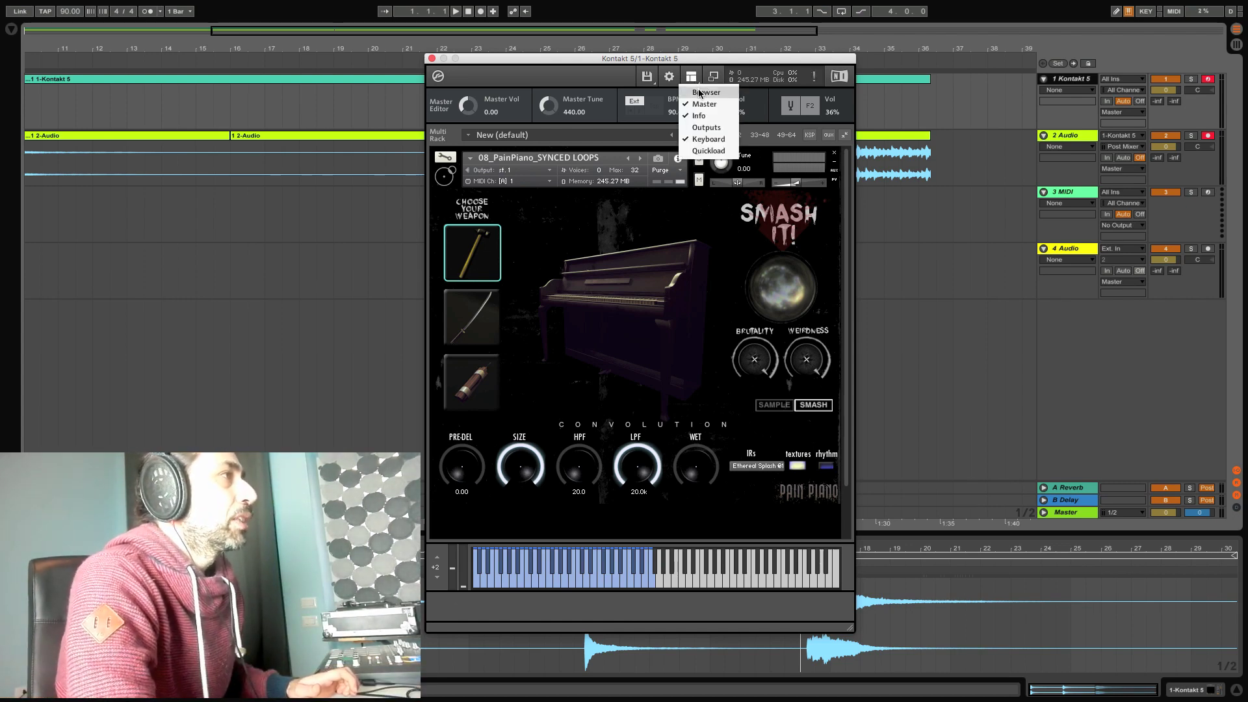
left_click(701, 92)
left_click(536, 348)
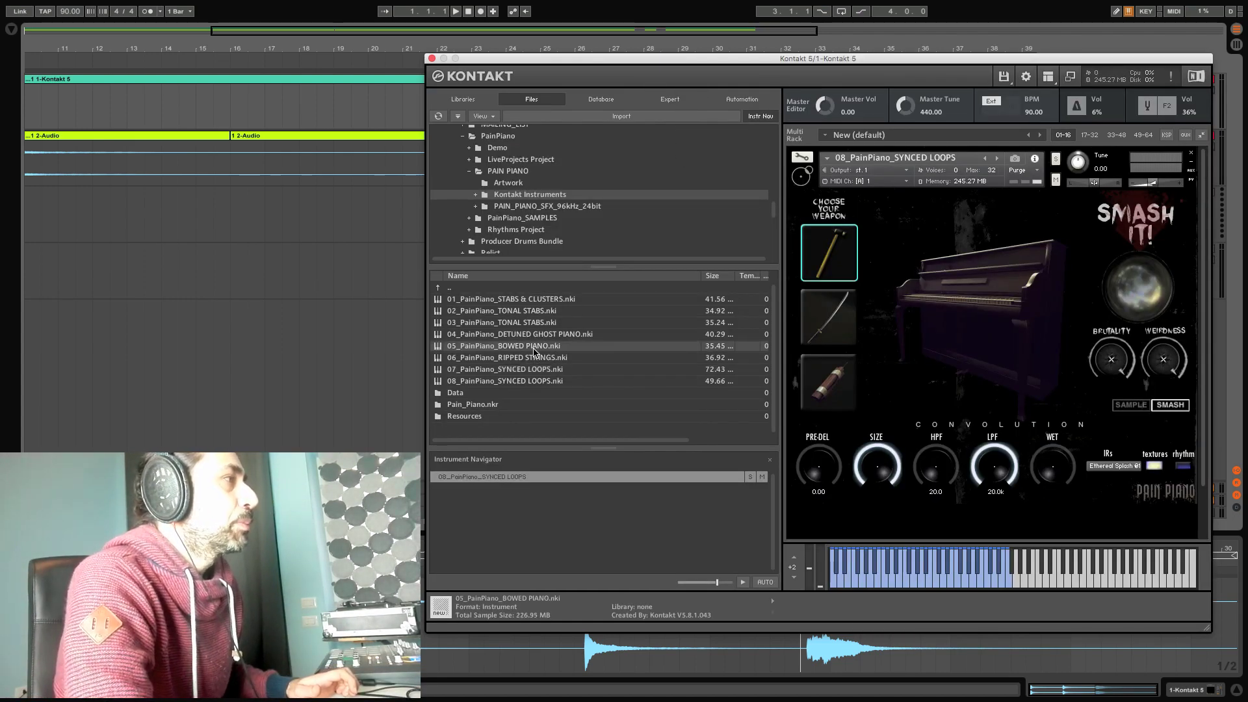
left_click_drag(526, 350, 893, 163)
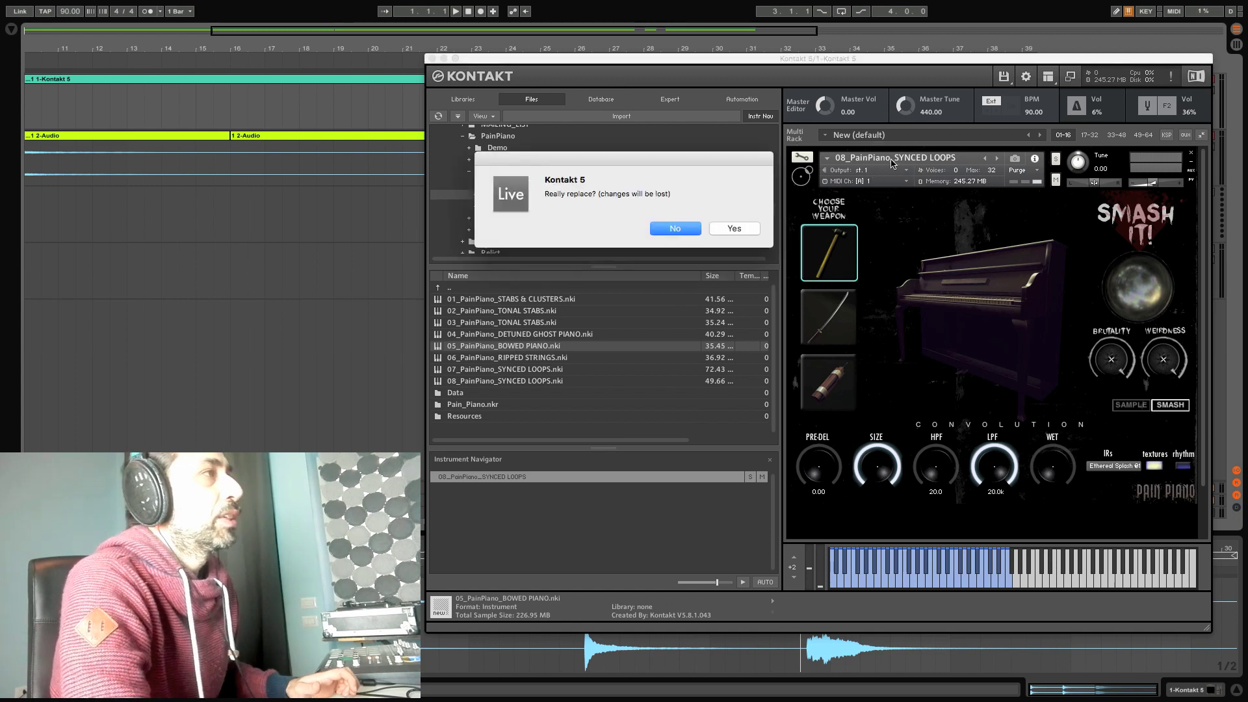
left_click(748, 229)
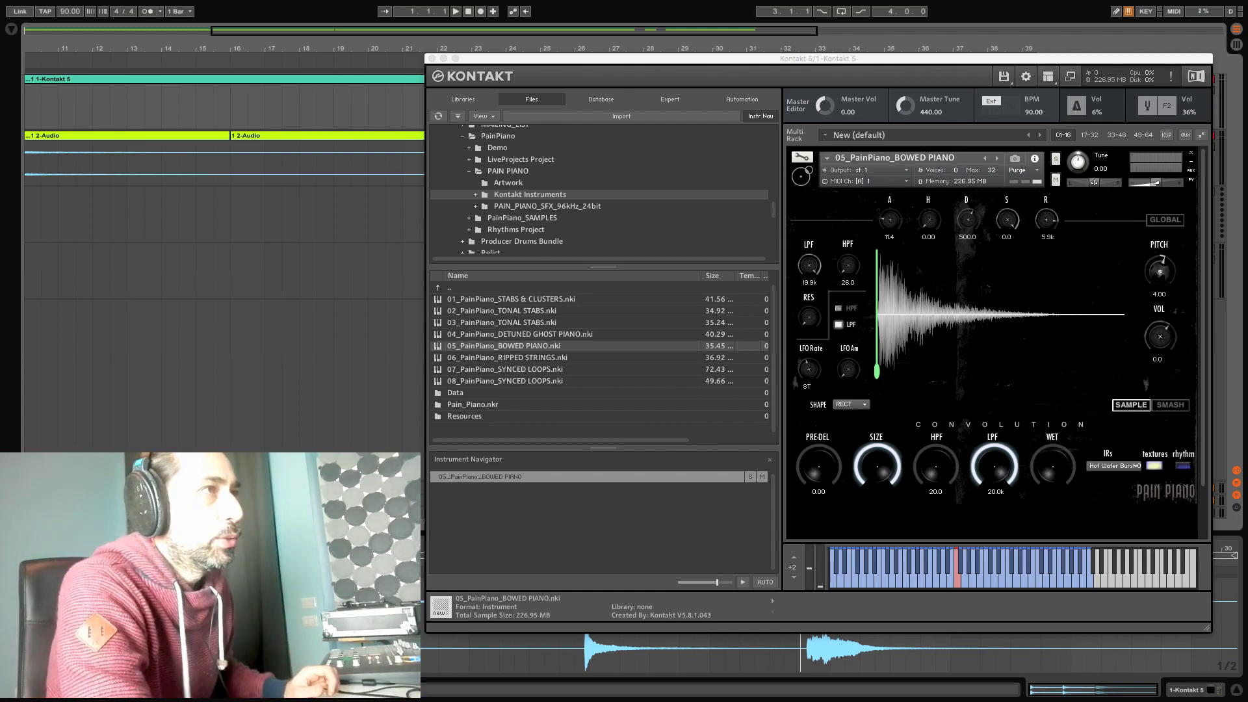
- Turn on Global mode for the bowed piano, with the pitch at E and the octave shifted to -2
left_click(1174, 224)
left_click_drag(1169, 255, 1163, 269)
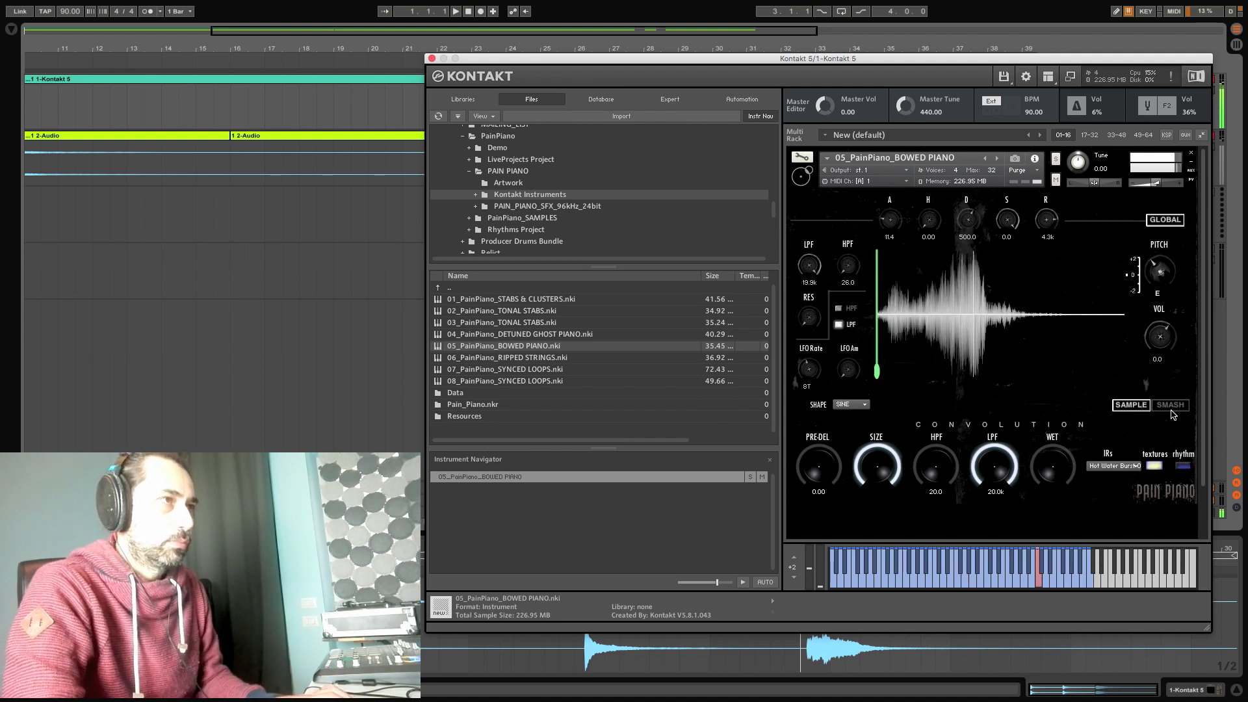
left_click(1127, 289)
left_click_drag(1129, 287, 1129, 300)
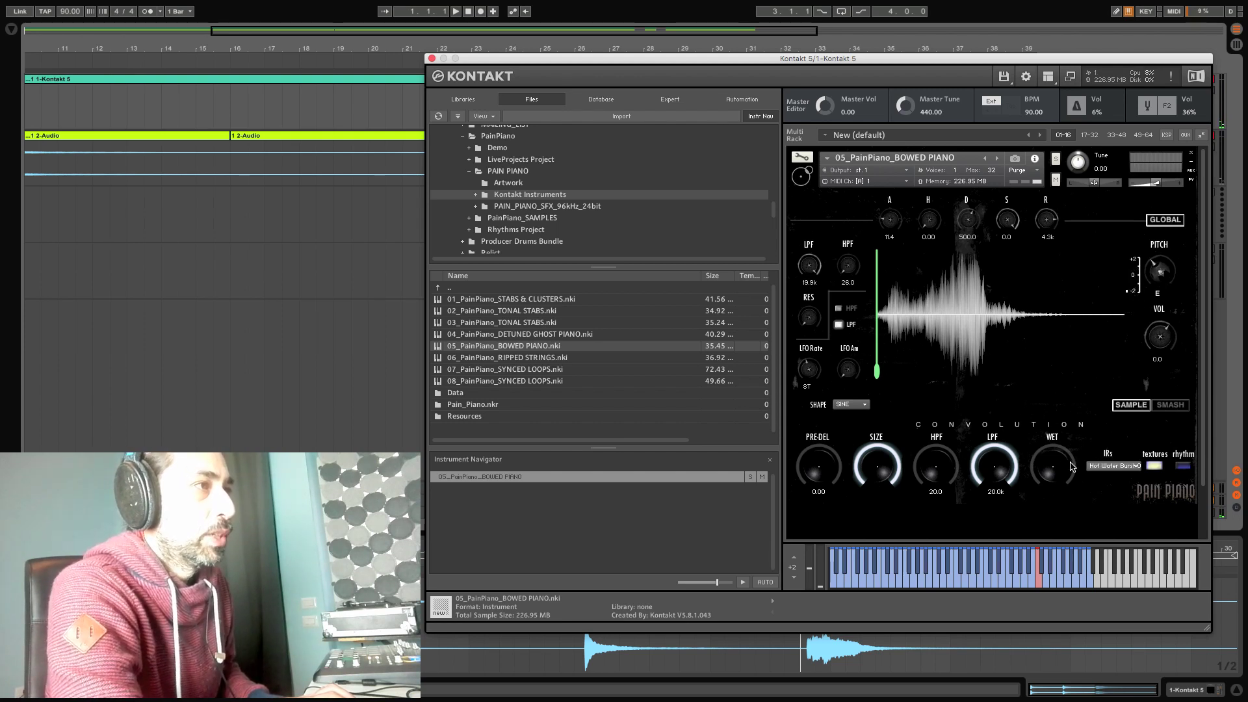
- Raise the convolution's wet level slightly and set the bowed sample's HPF to 151.2
left_click_drag(1052, 464, 1051, 445)
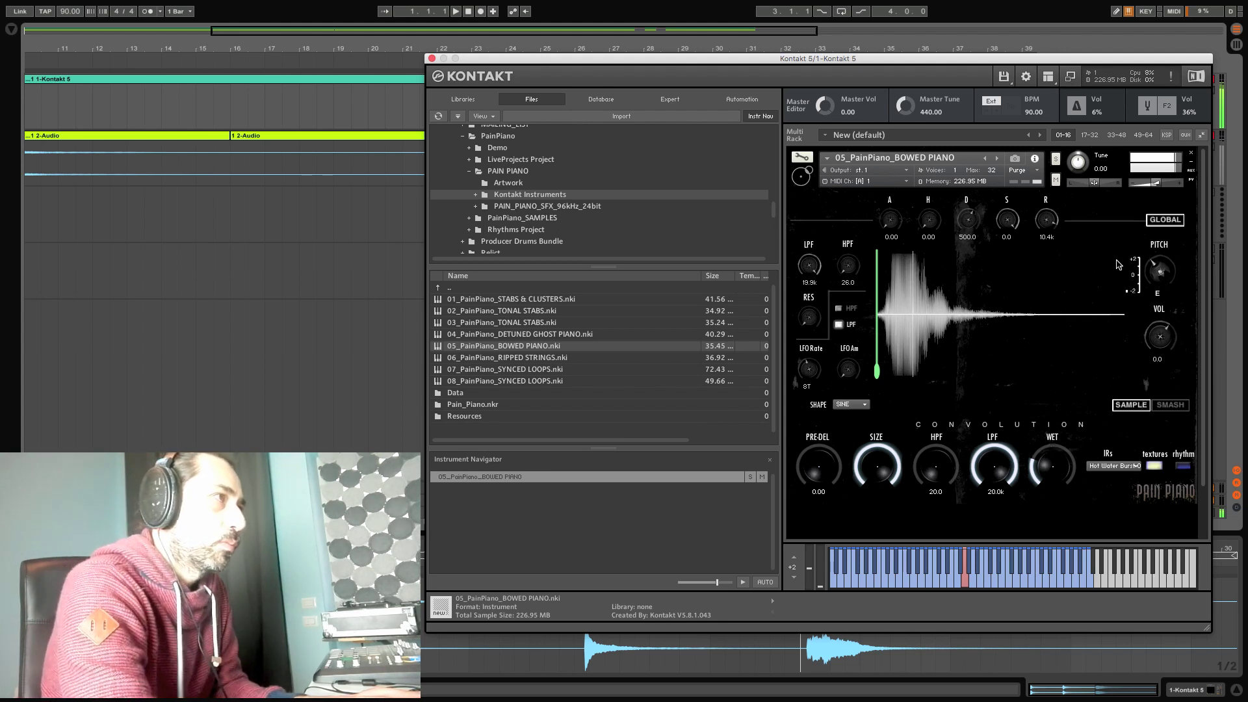
left_click_drag(848, 267, 844, 233)
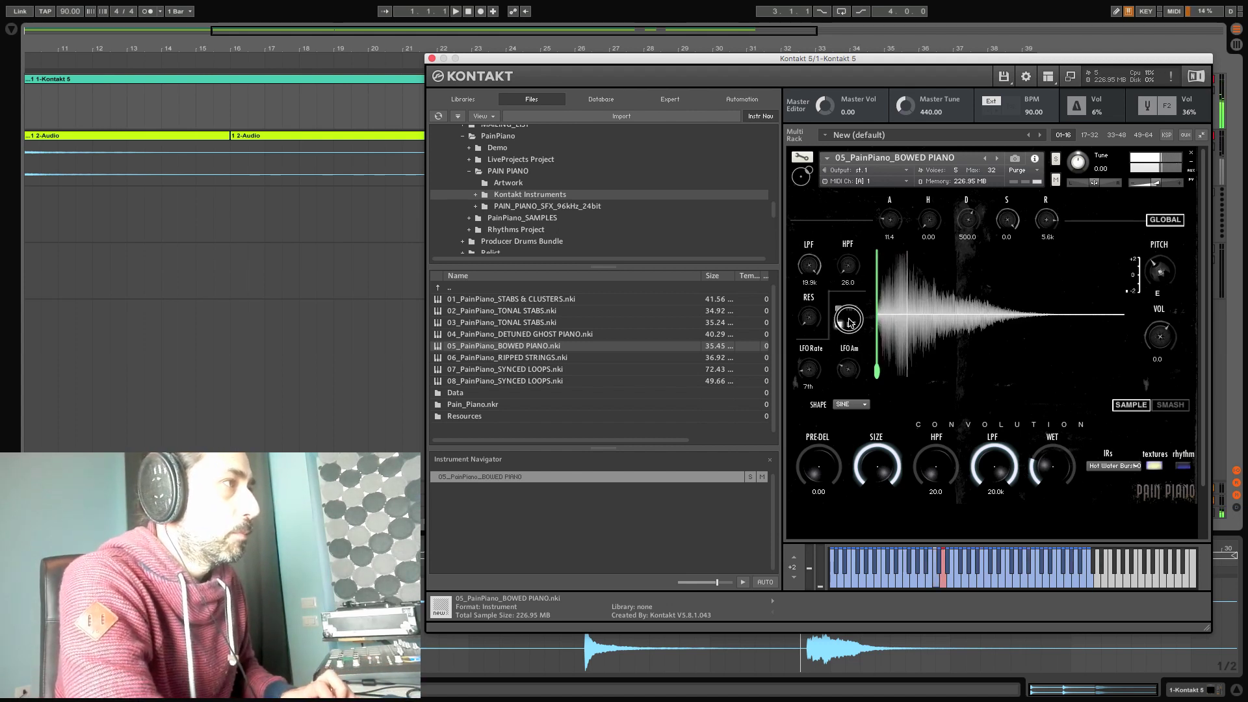
- Set the LFO rate to 32th on the bowed sample and adjust the LFO amount
left_click_drag(821, 359, 833, 311)
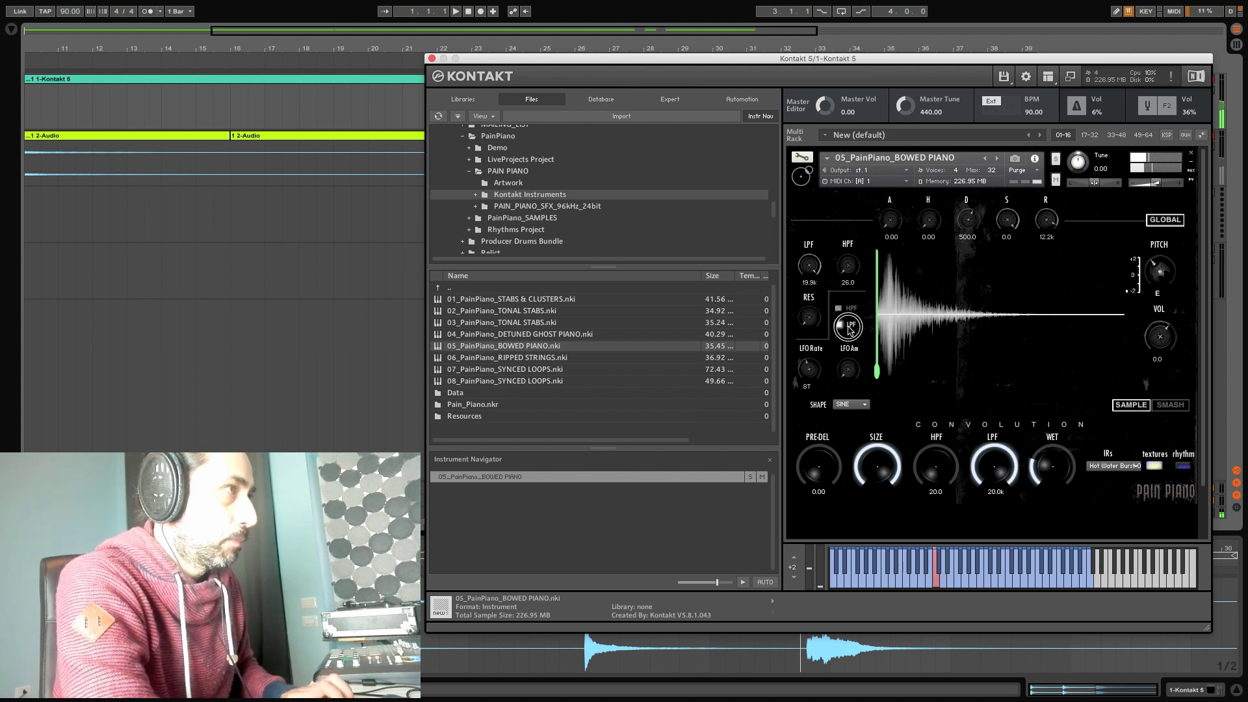
left_click_drag(812, 368, 835, 291)
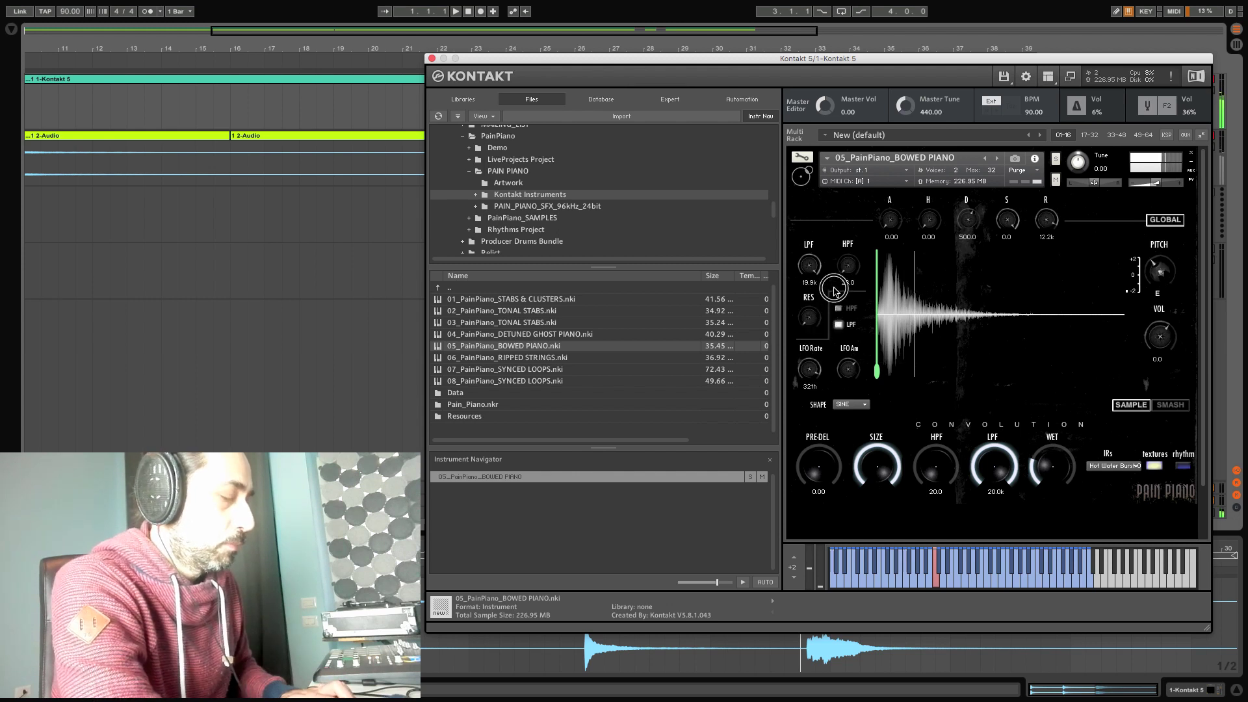
left_click_drag(854, 373, 901, 269)
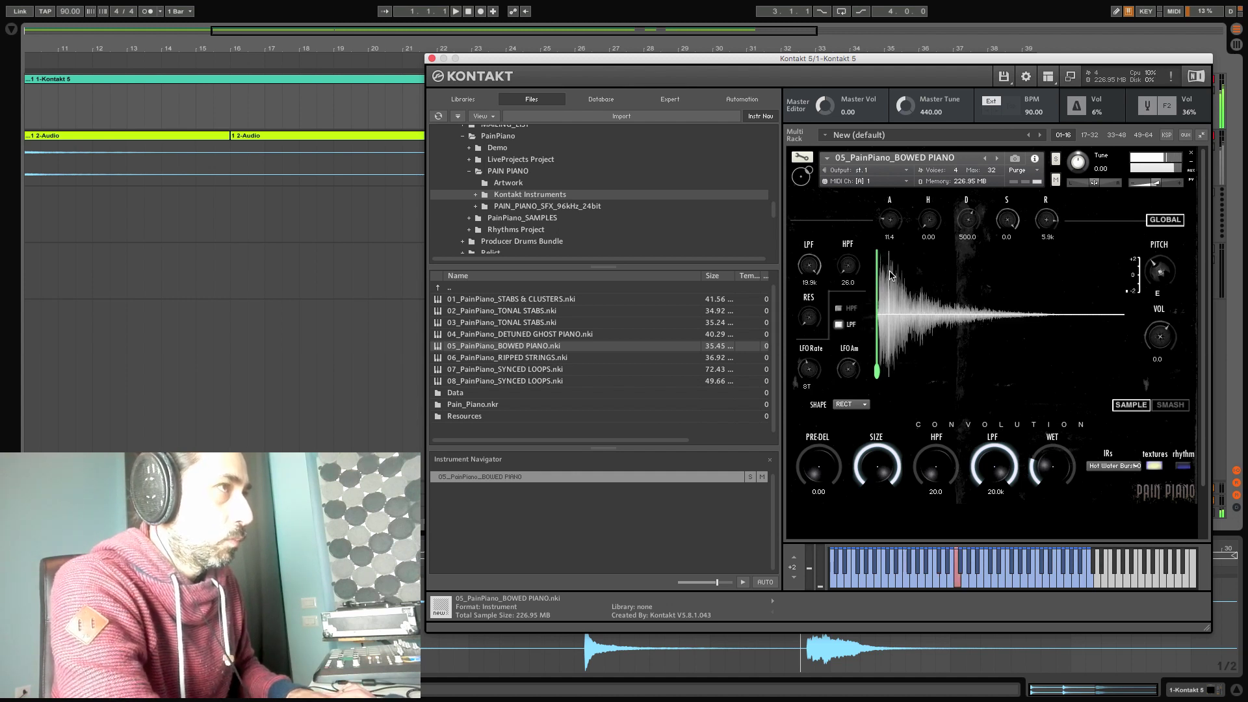
- Choose an LFO shape, and set the LFO rate to 16th for the bowed sample with the 151.2 HPF
left_click(840, 404)
left_click(845, 423)
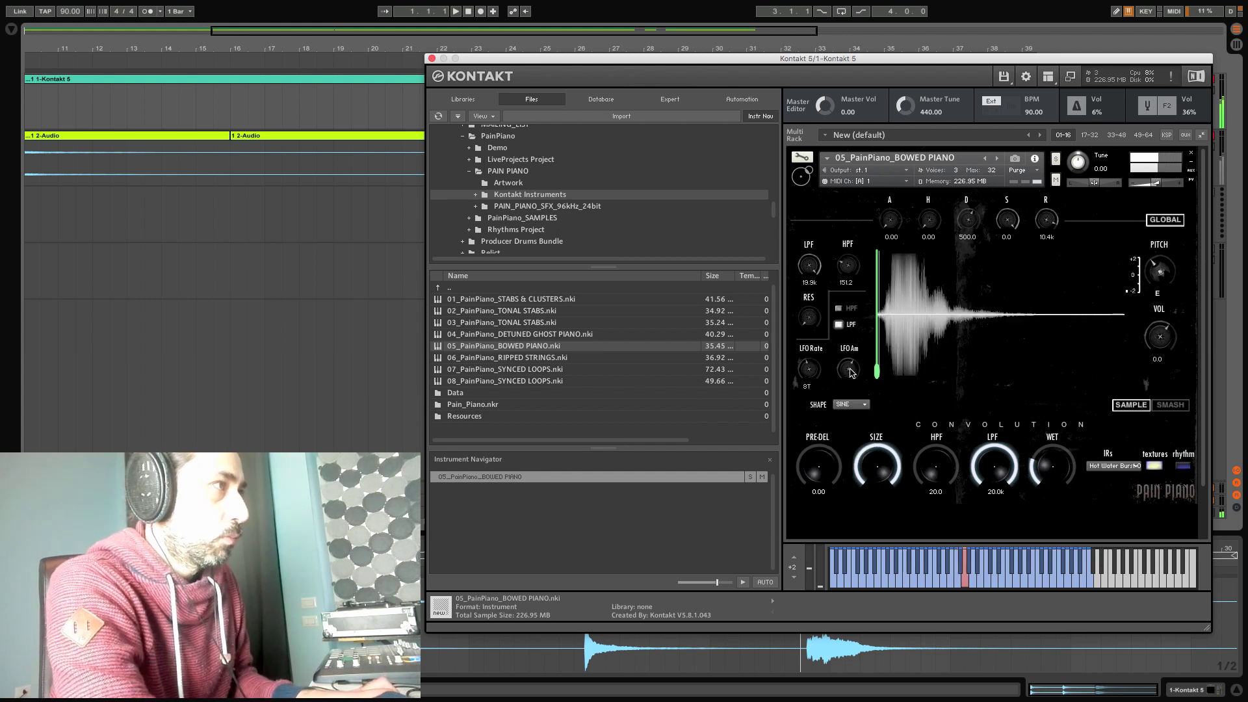
mouse_move(814, 355)
left_mouse_down()
mouse_move(837, 269)
mouse_move(822, 366)
mouse_move(821, 348)
left_mouse_up()
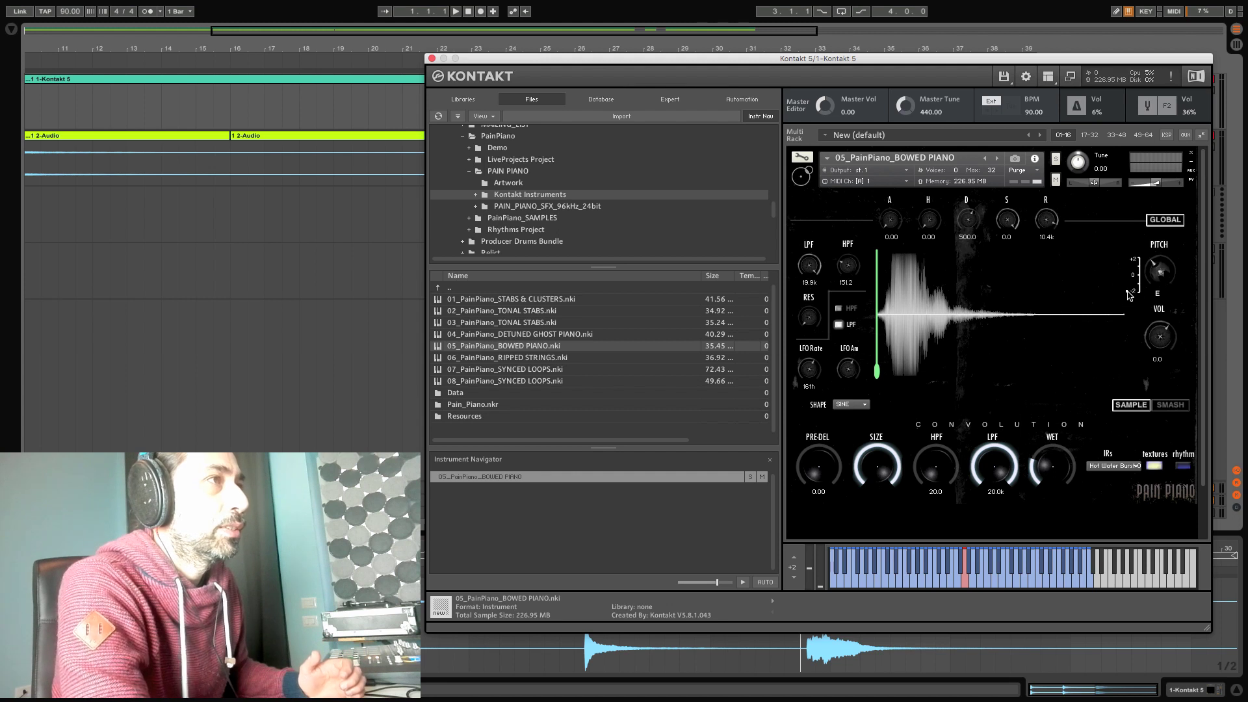
- Smash the bowed piano, raise the convolution's wet level a little more and smash it again
left_click(1176, 406)
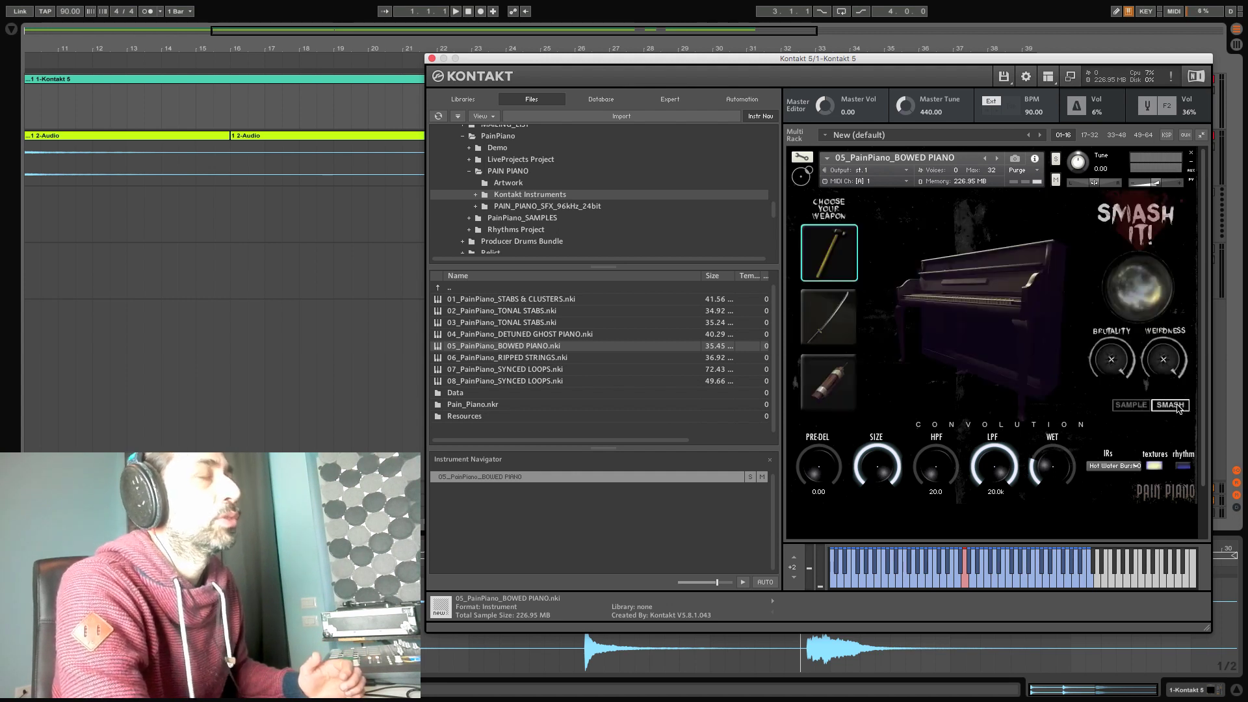
left_click(1135, 283)
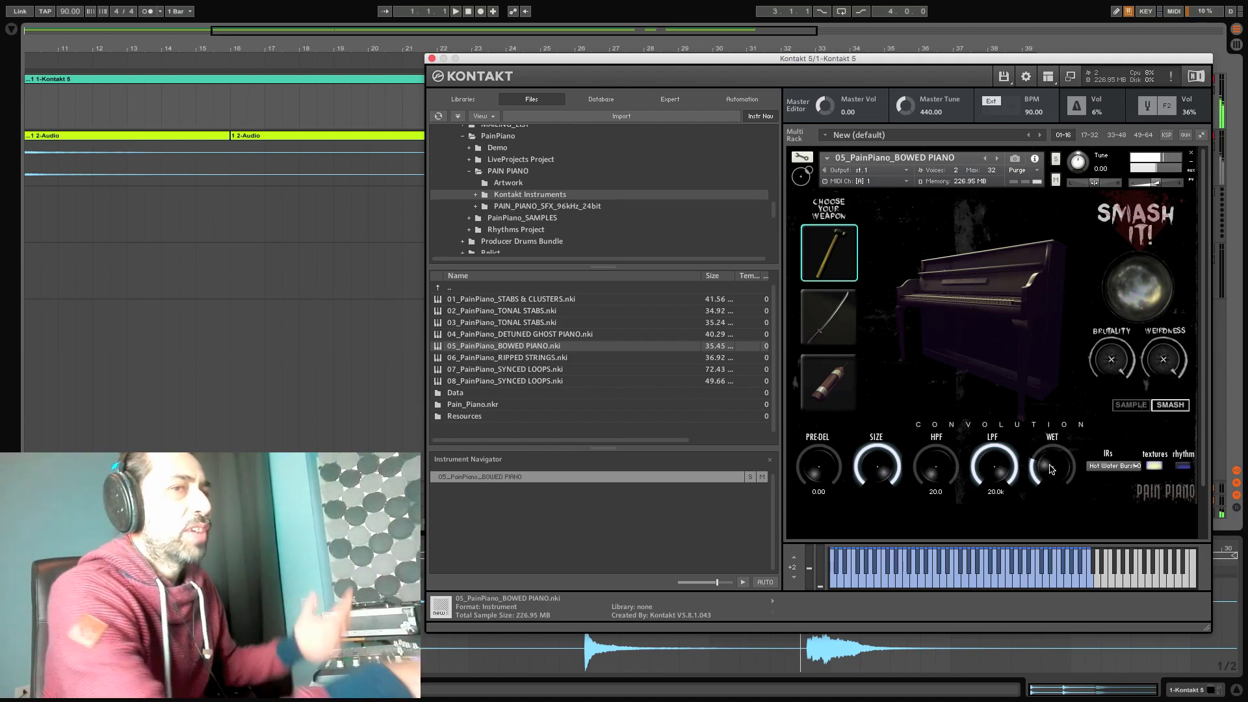
left_click_drag(1051, 468, 1051, 458)
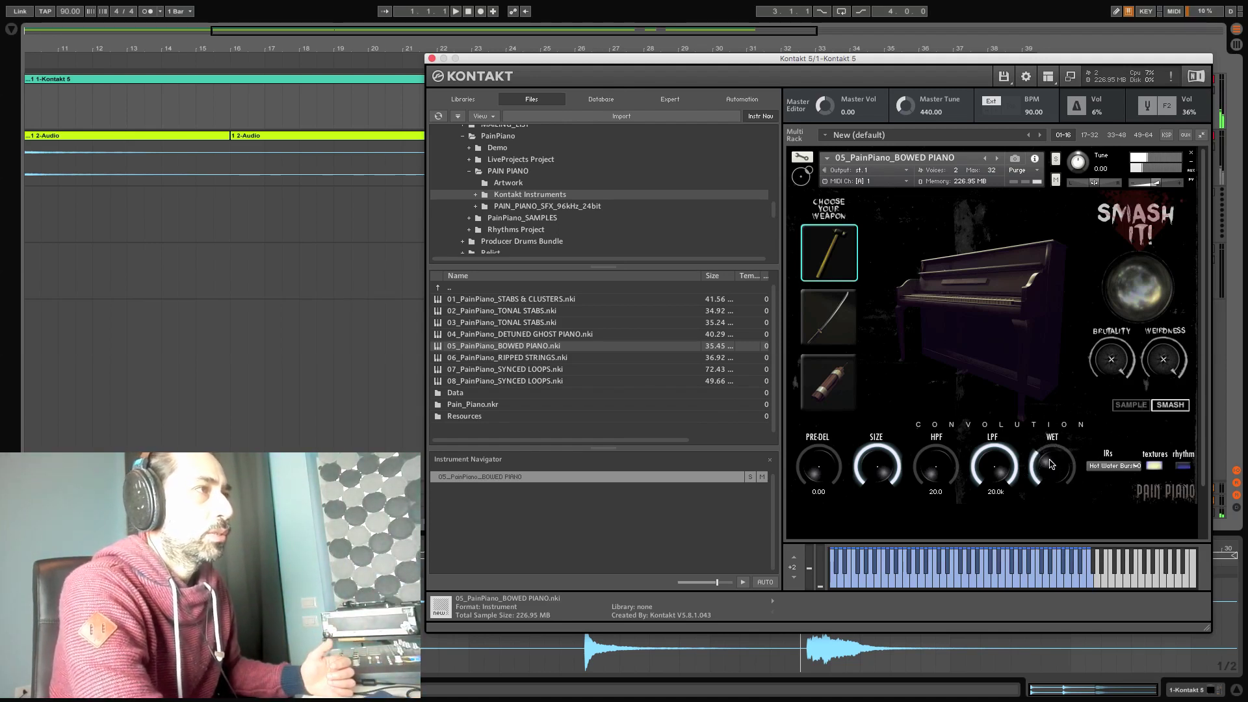
left_click(1151, 299)
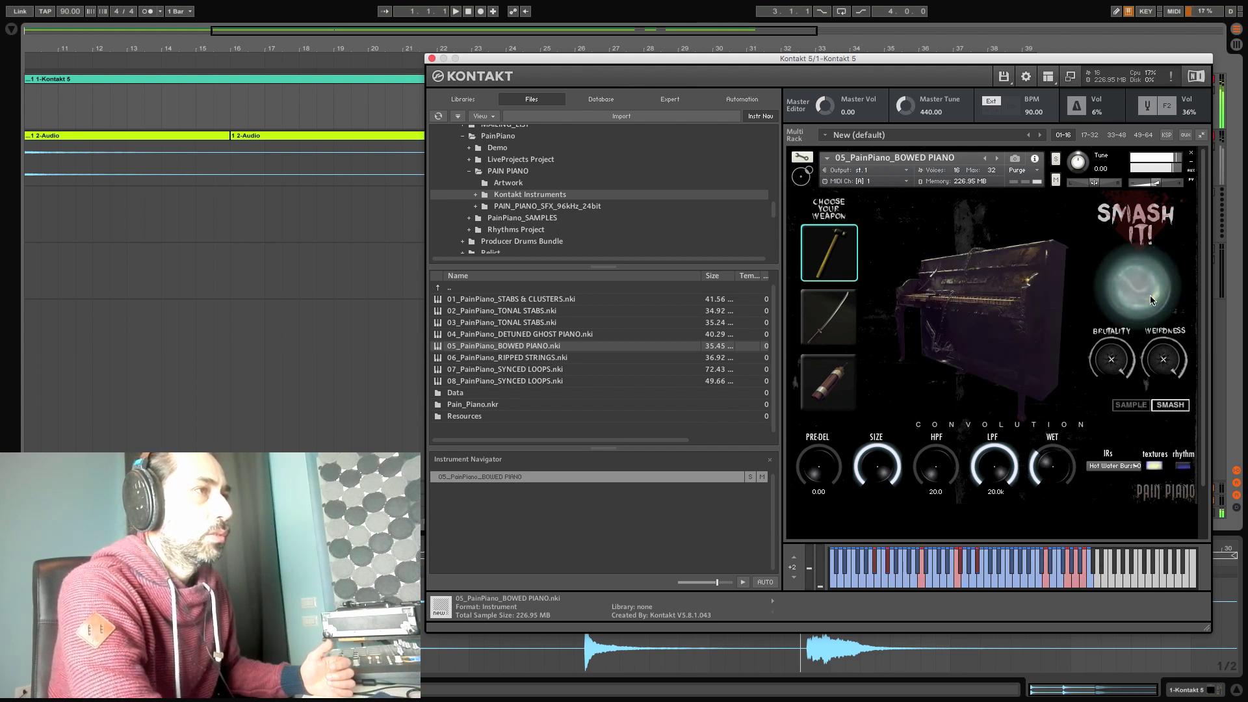
- Lower the Global octave on the Sample page and smash the bowed piano again from the Smash page
left_click(1132, 405)
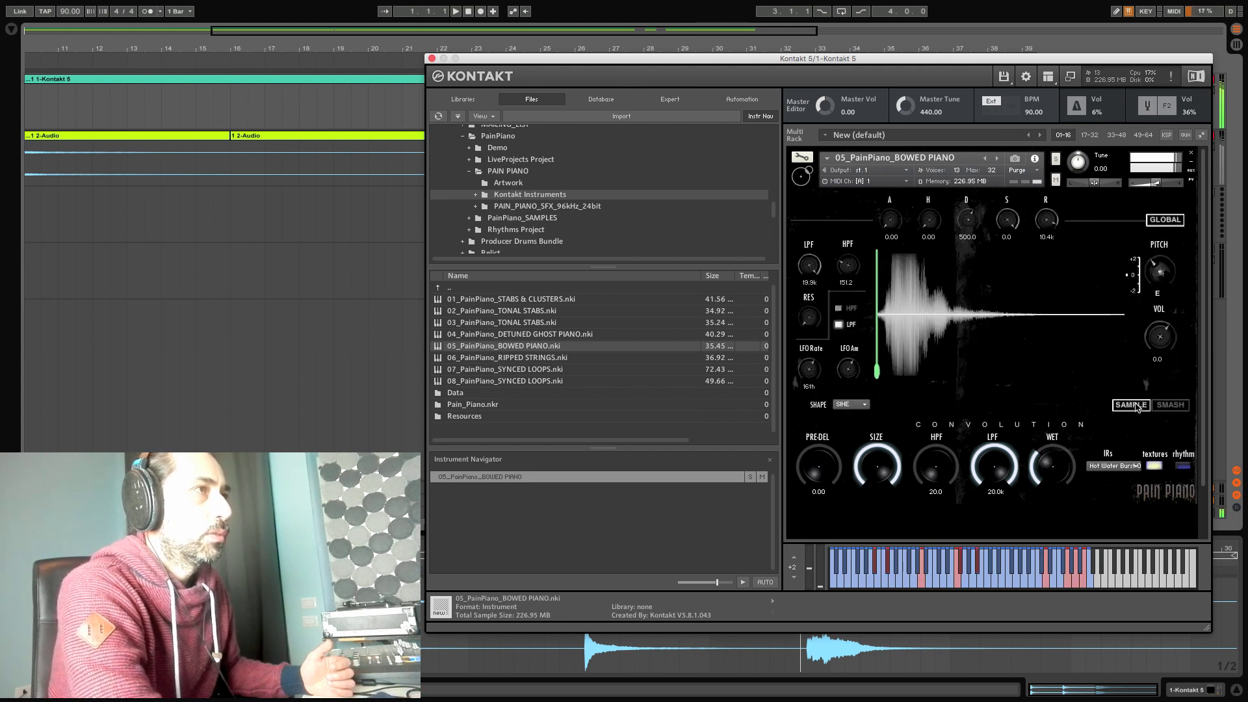
left_click(1168, 406)
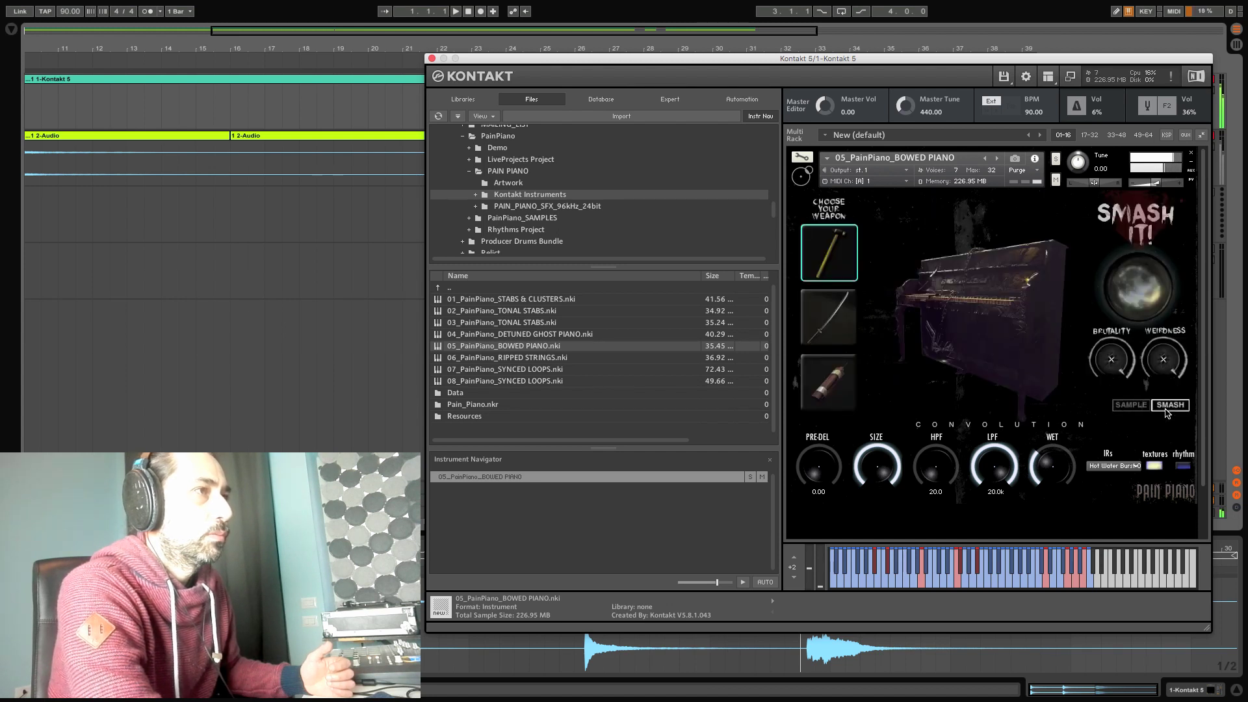
left_click(1142, 408)
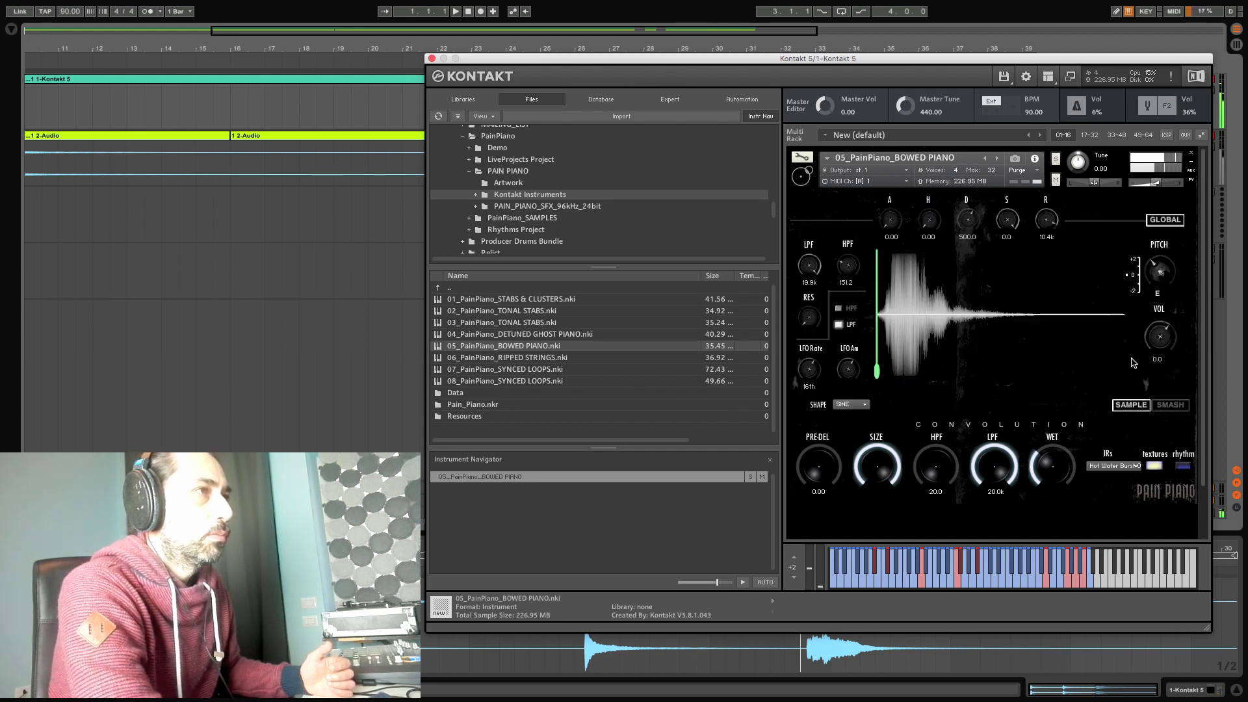
left_click_drag(1125, 275, 1130, 290)
left_click(1170, 404)
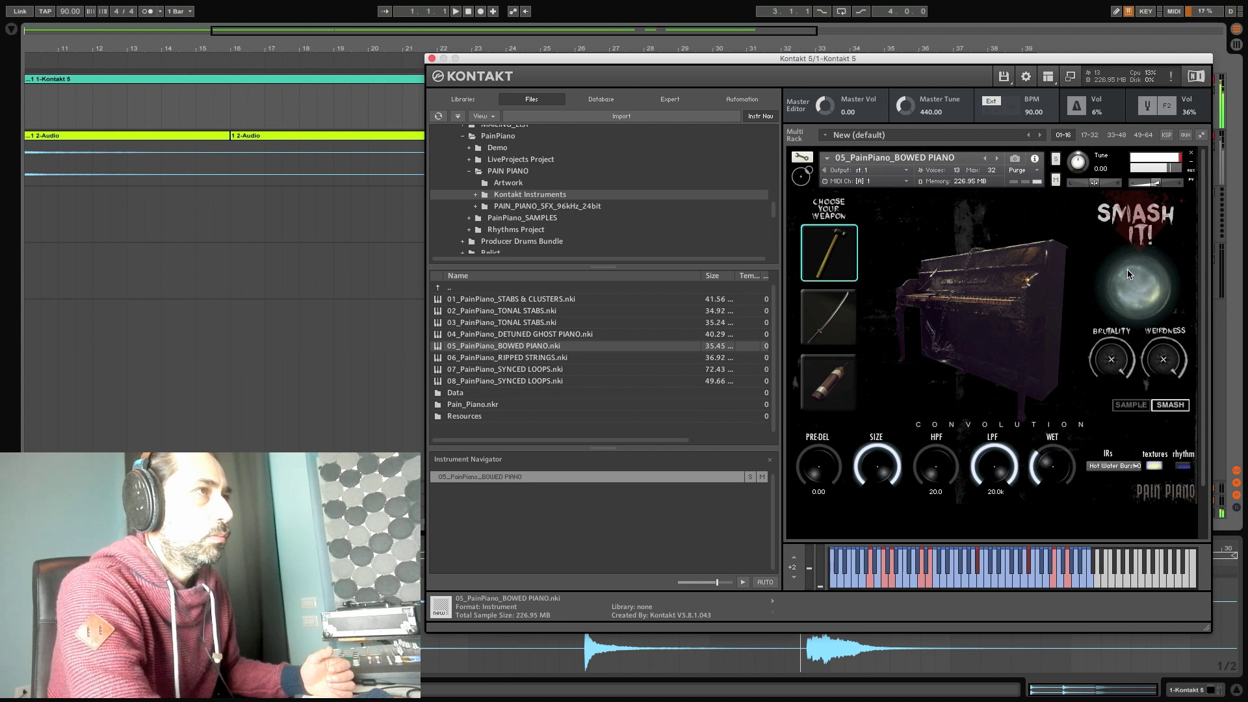
mouse_move(1156, 184)
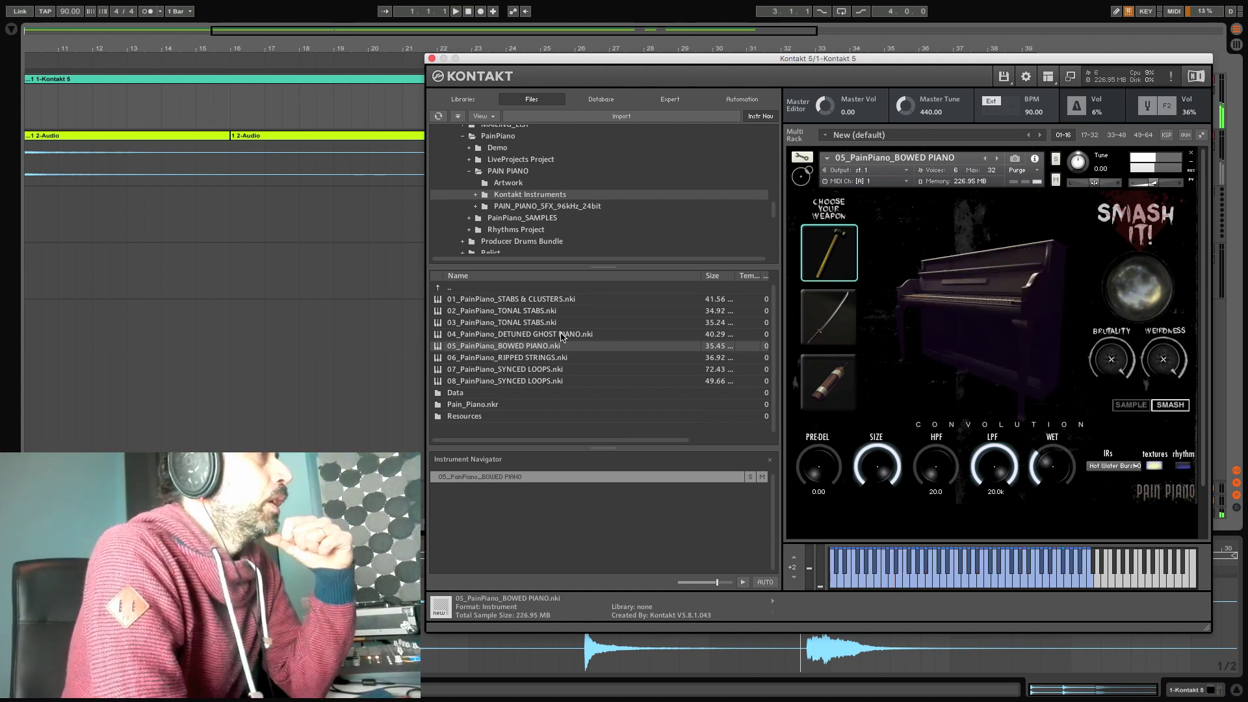
- Replace the bowed piano with the 01_PainPiano_STABS & CLUSTERS.nki instrument, confirming the loss of changes
left_click(510, 300)
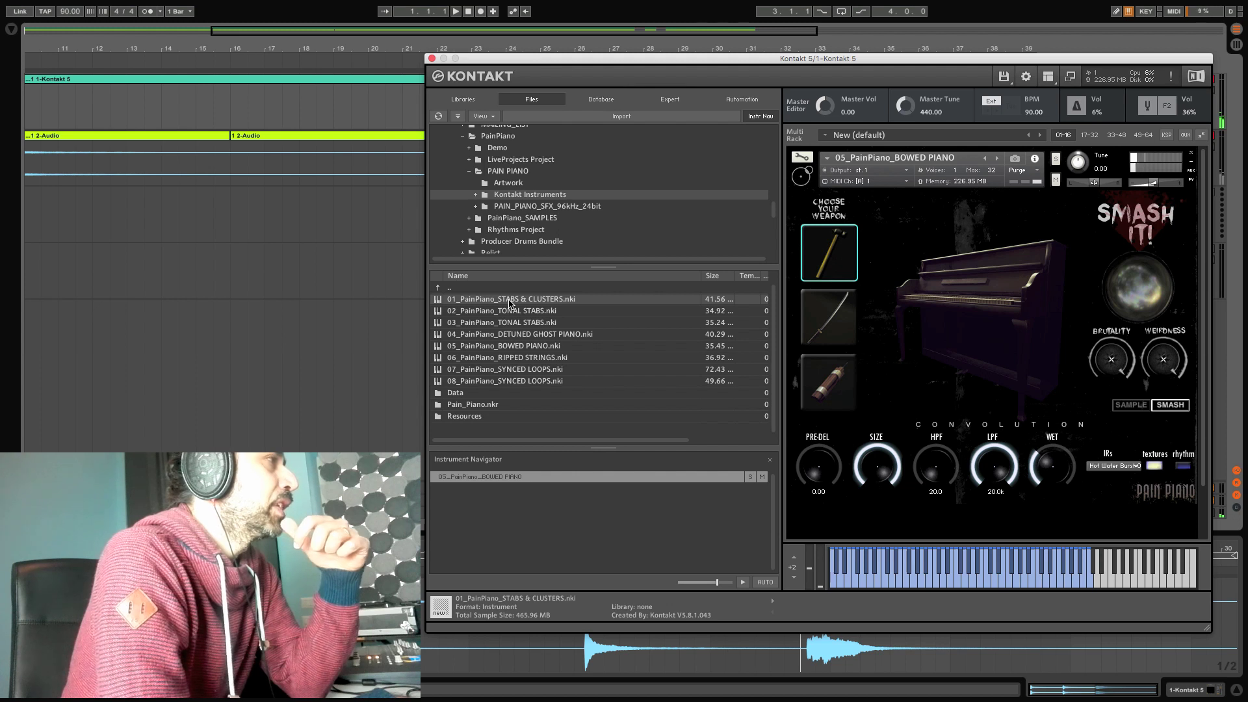
left_click_drag(510, 301, 862, 163)
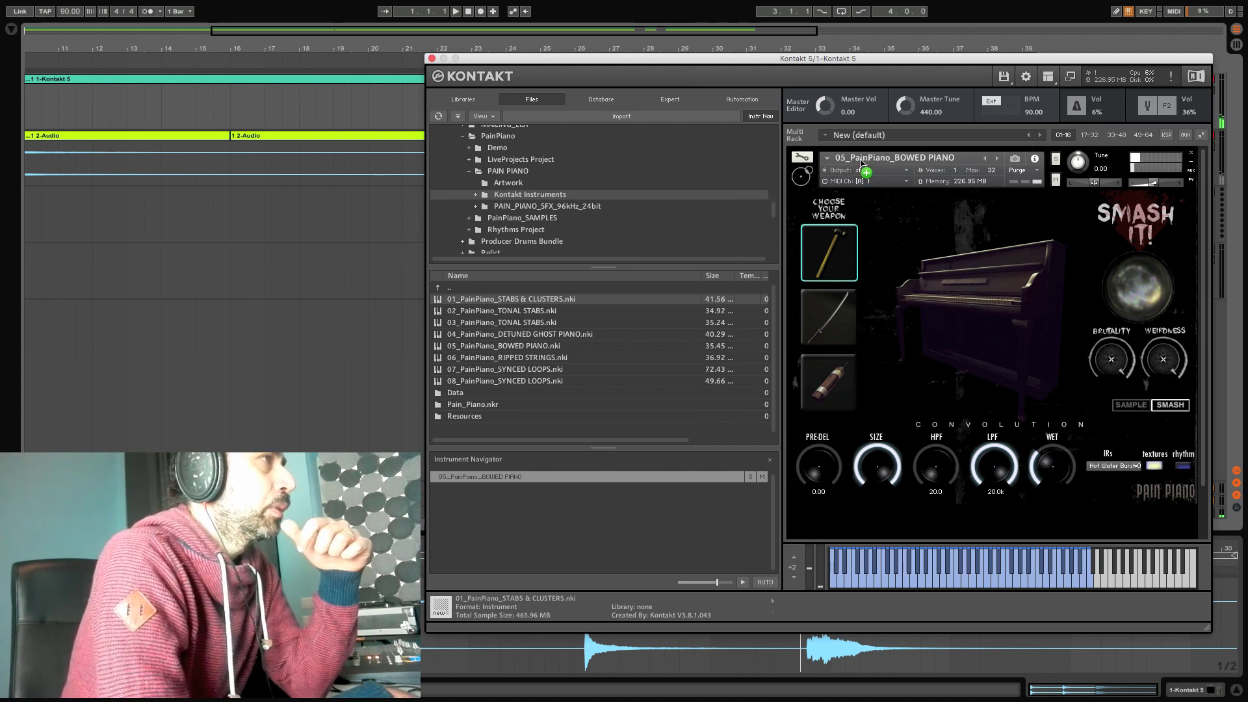
left_click(737, 228)
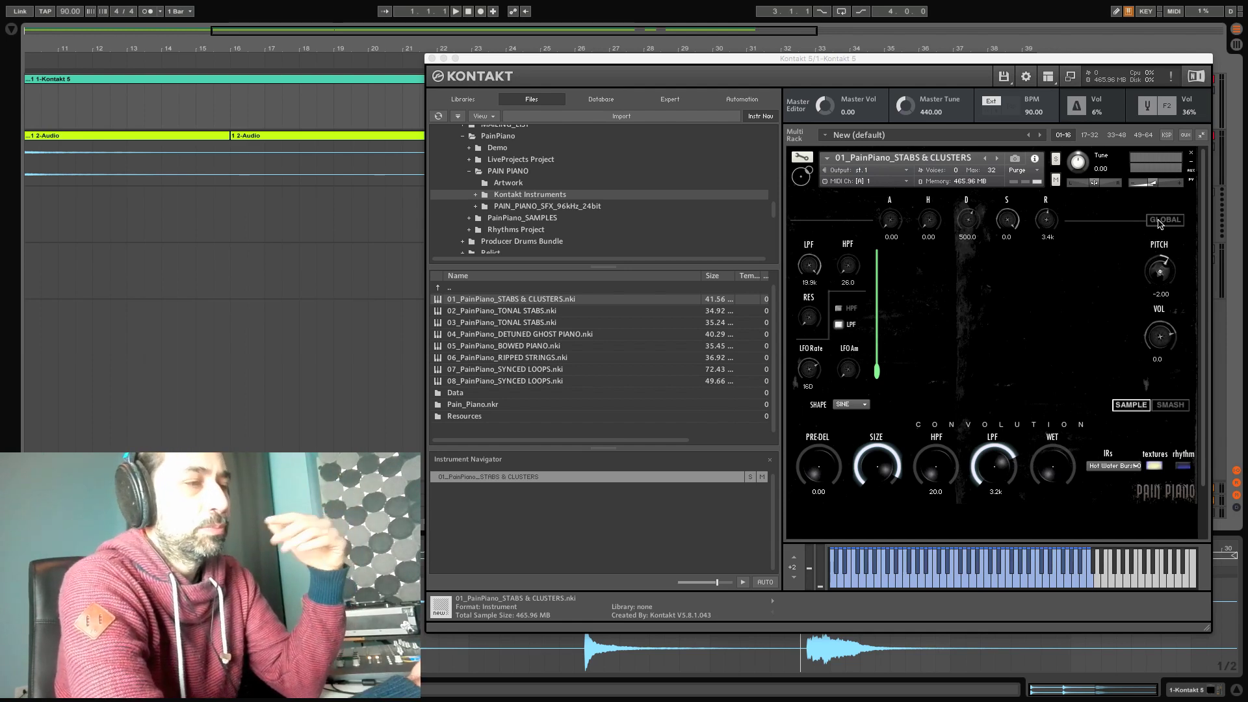
- Enable Global for the stabs and clusters, set the global pitch to -12 and turn Global off
left_click(1159, 221)
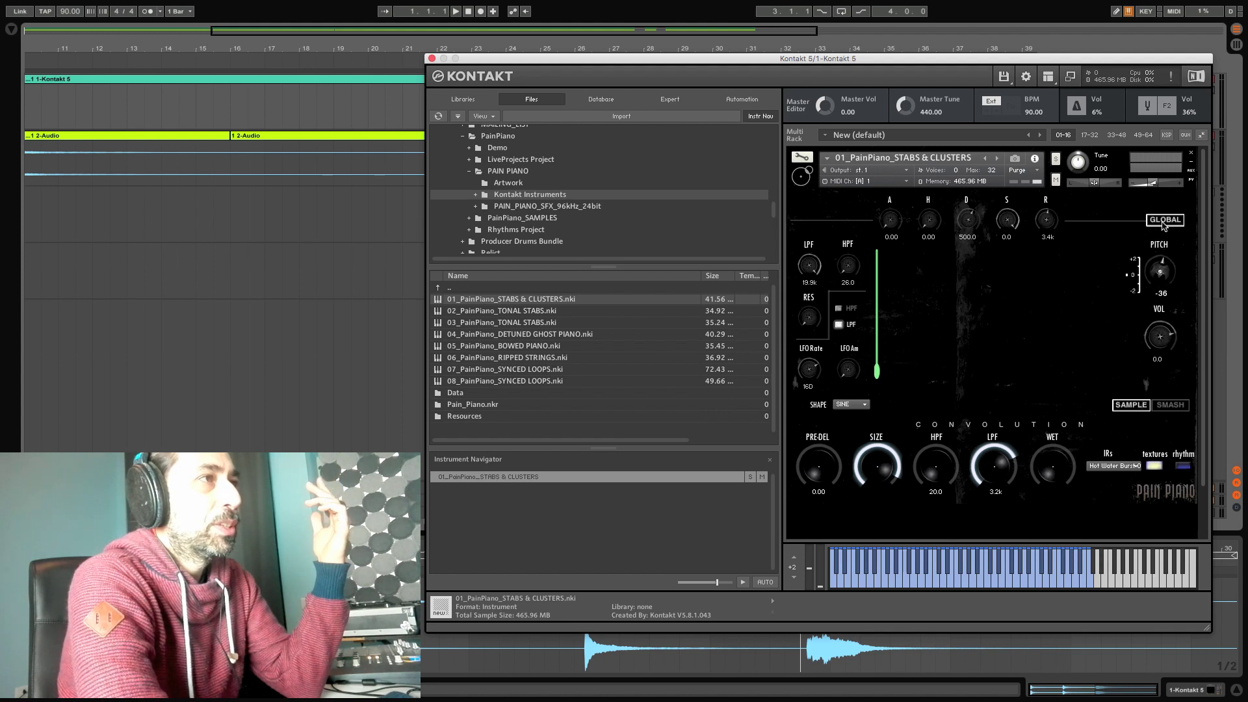
scroll(1167, 262, "up", 10)
left_click_drag(1165, 262, 1162, 275)
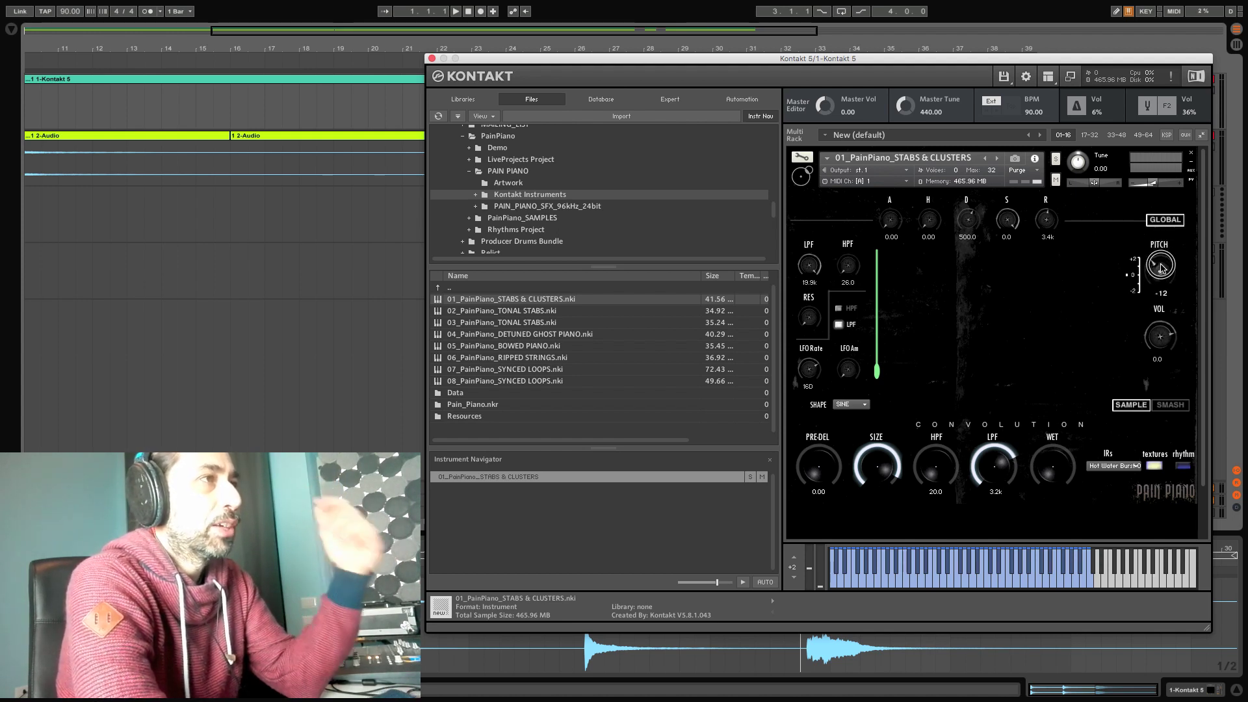
left_click(1164, 223)
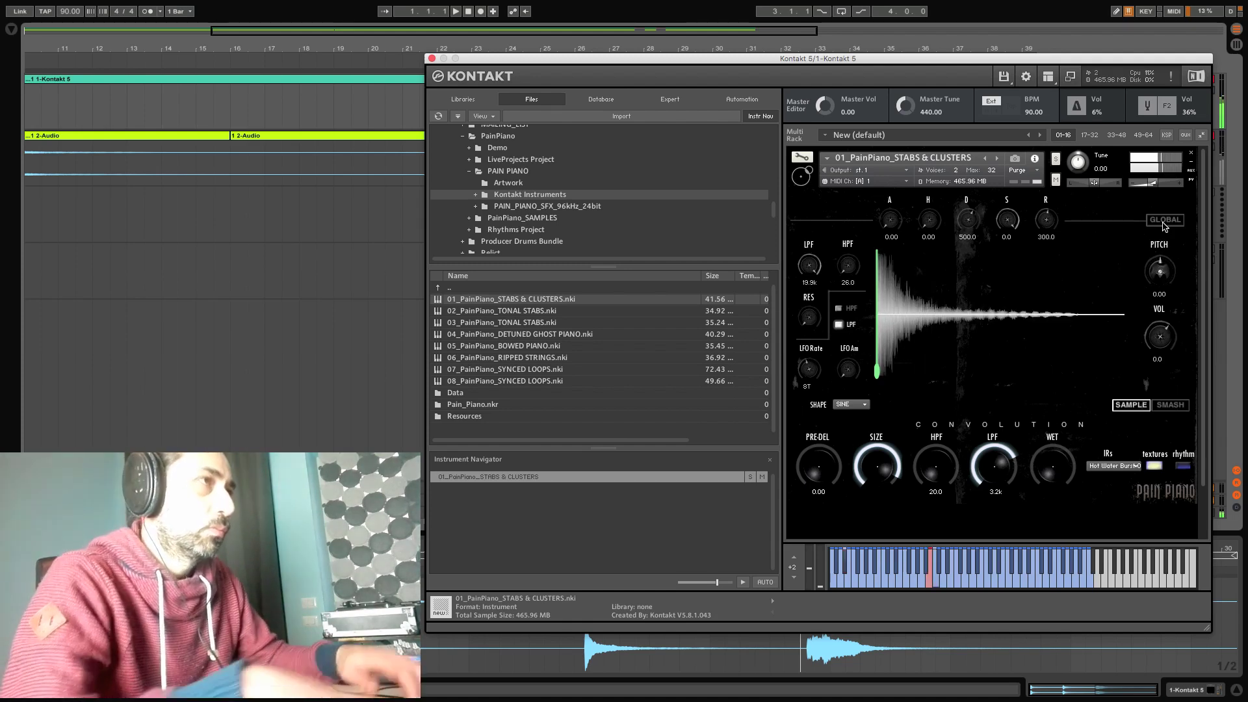
- Re-enable Global, vary the global pitch of the stabs up and down, ending at -20, and turn Global off
left_click(1164, 224)
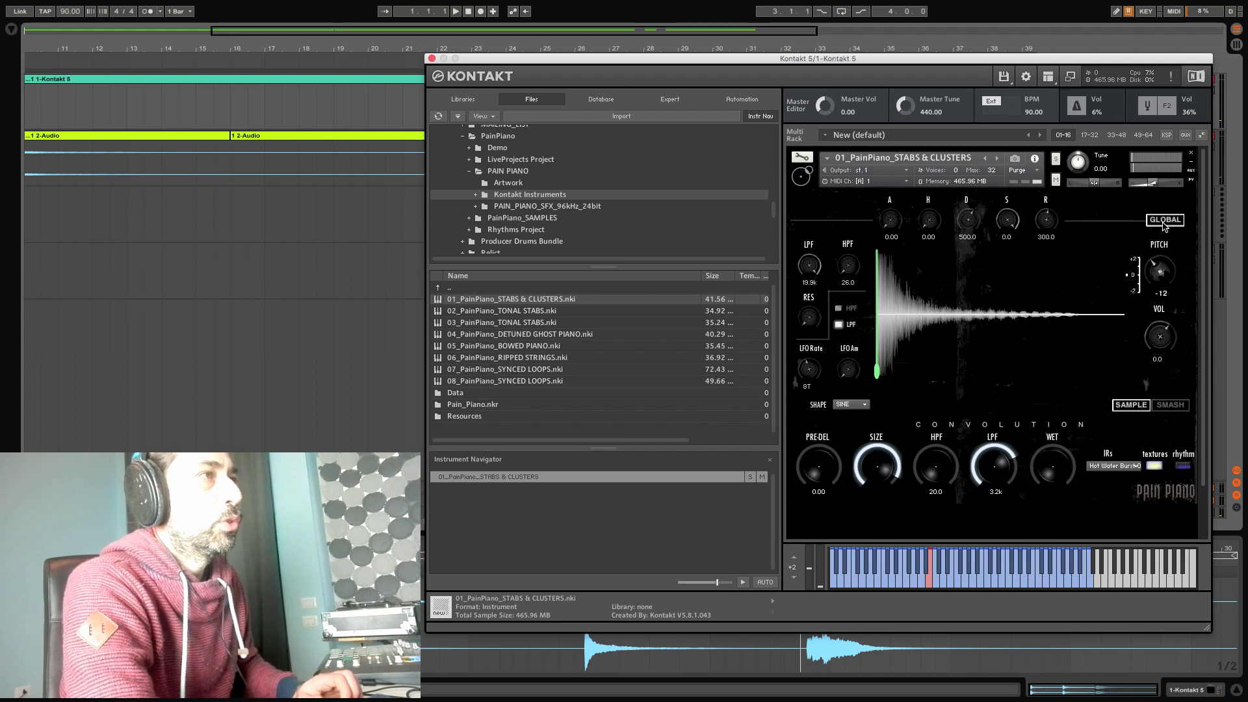
left_click(1165, 272)
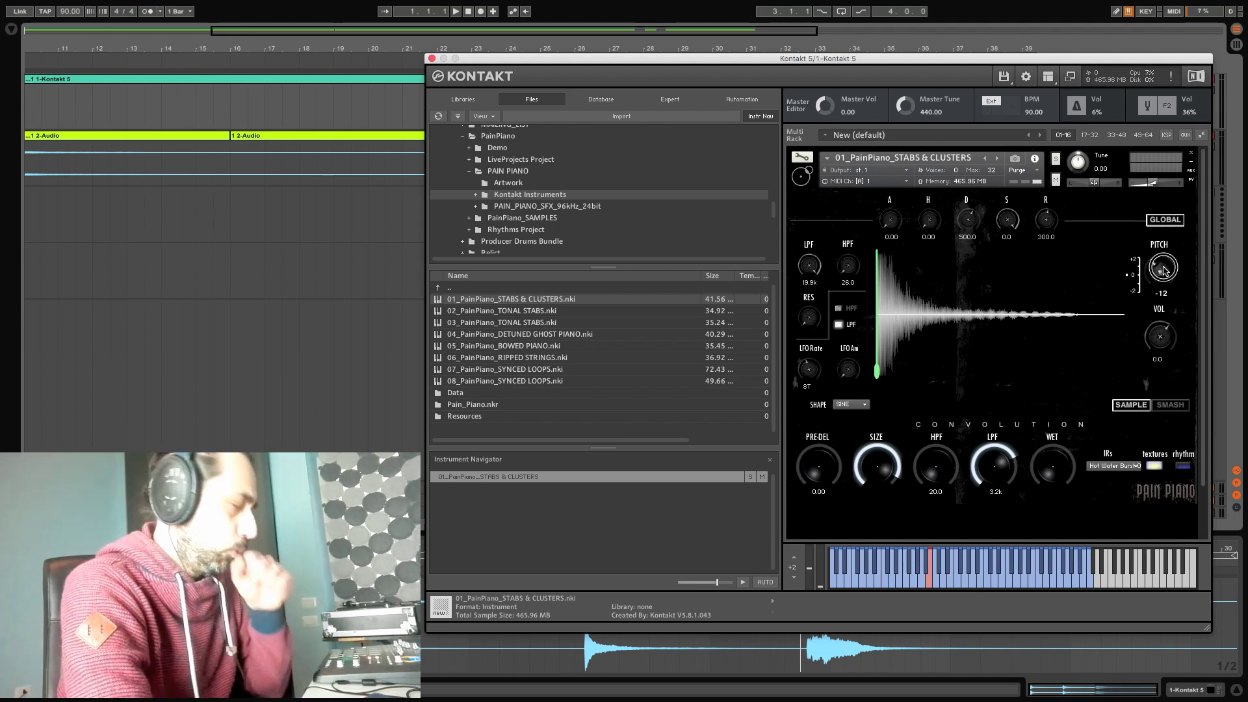
left_click_drag(1164, 267, 1164, 269)
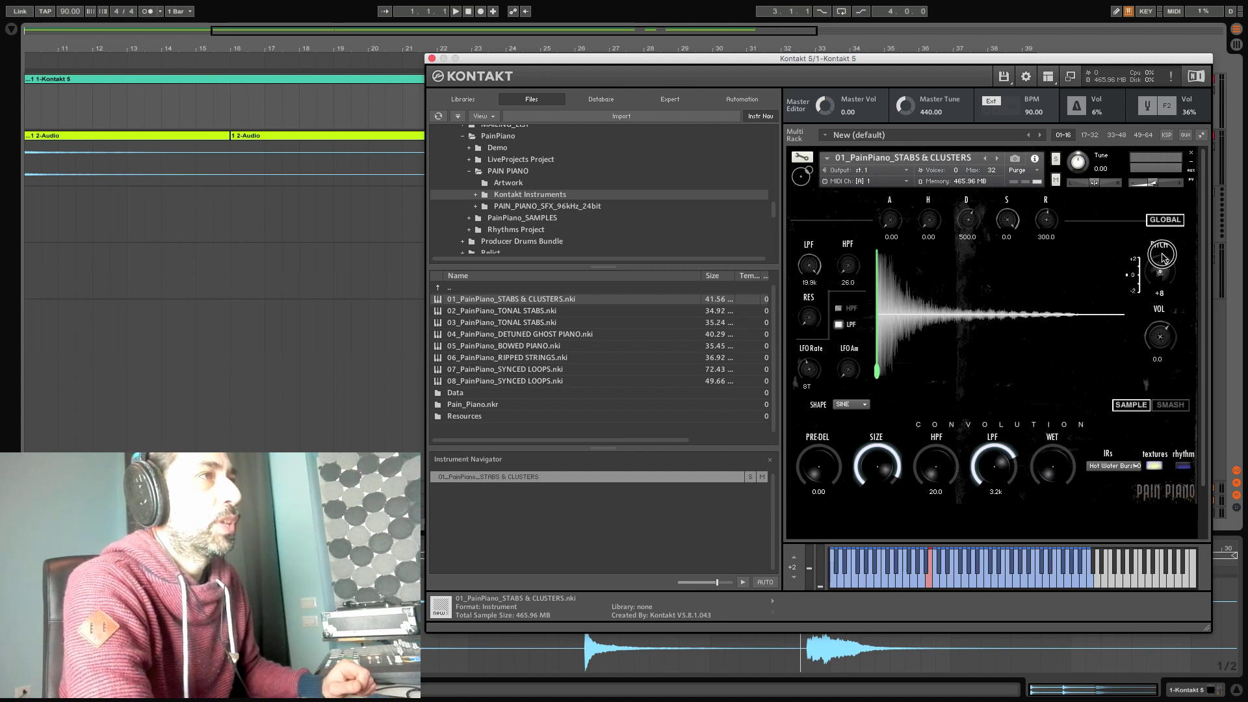
left_click_drag(1161, 267, 1161, 260)
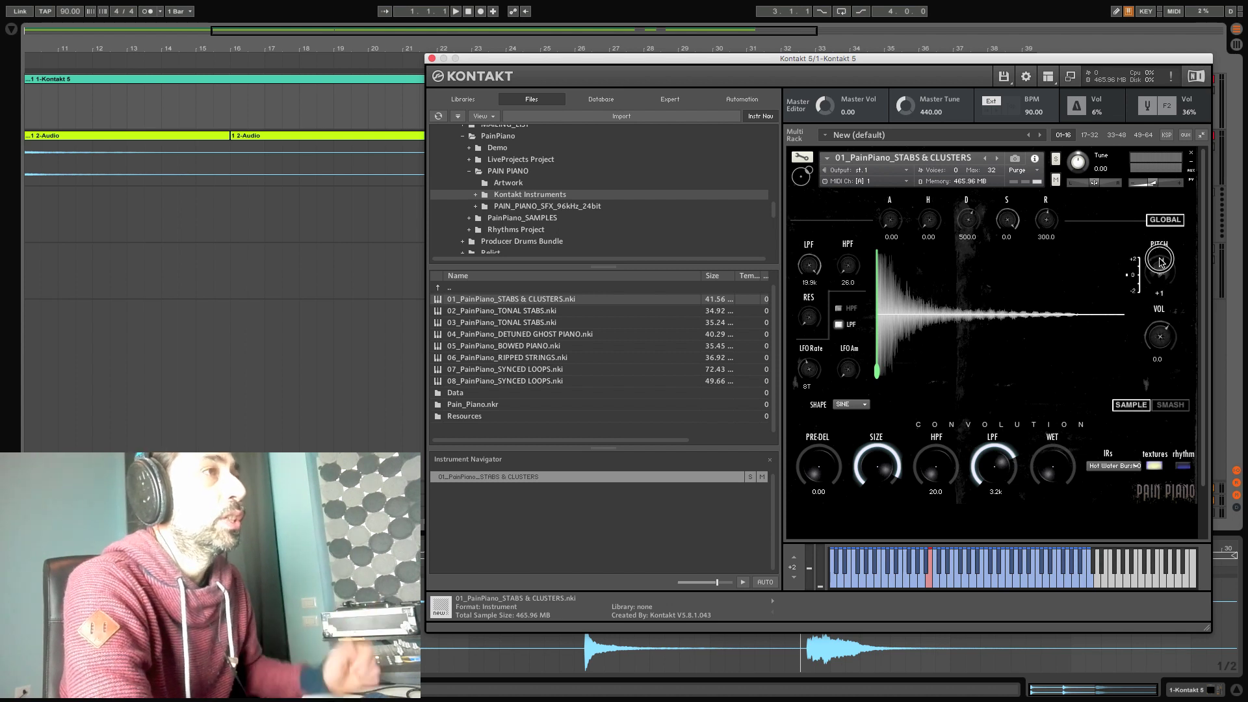
left_click_drag(1162, 260, 1154, 275)
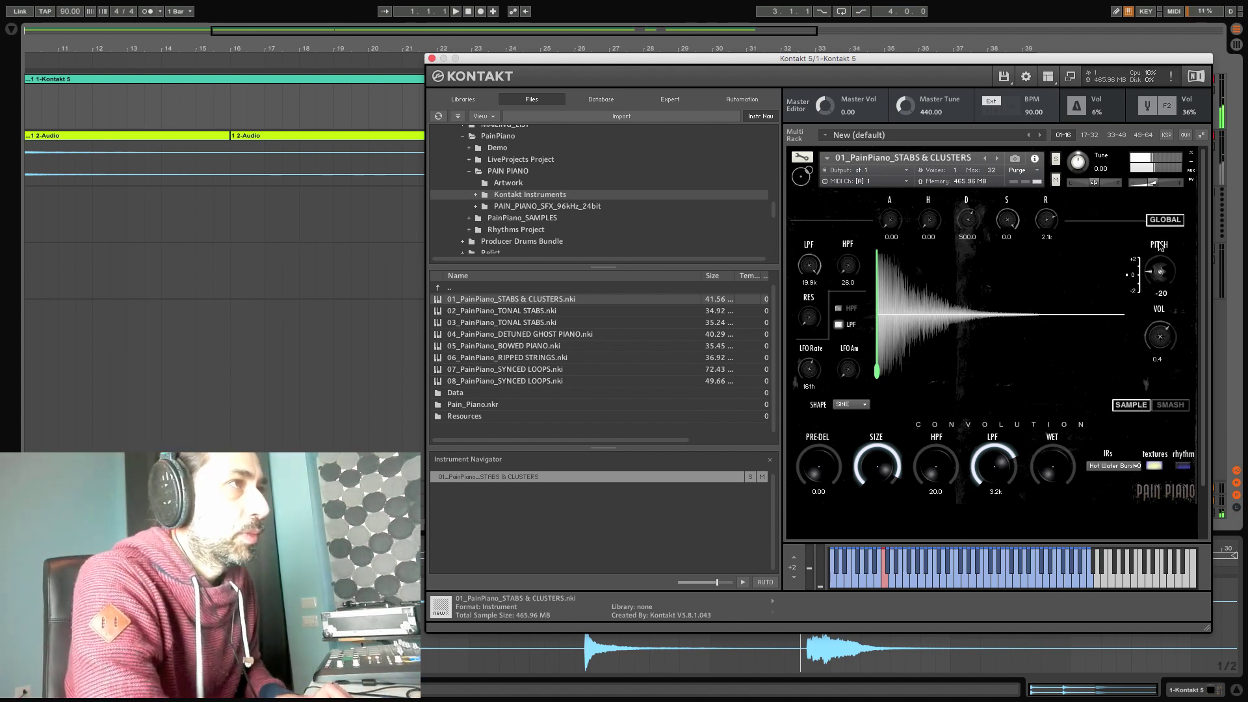
left_click_drag(1160, 246, 1164, 231)
- Smash the stabs and clusters with each weapon in turn: the hammer, the katana and the dynamite
left_click(1173, 405)
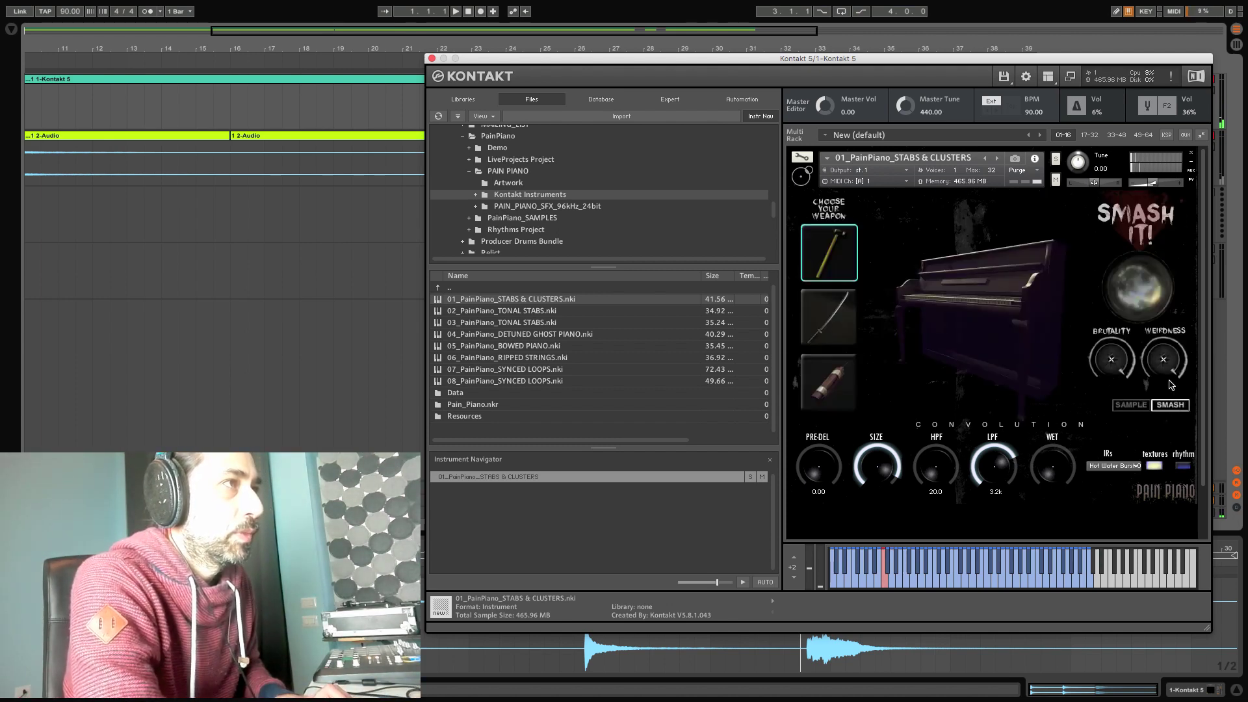
left_click(1141, 280)
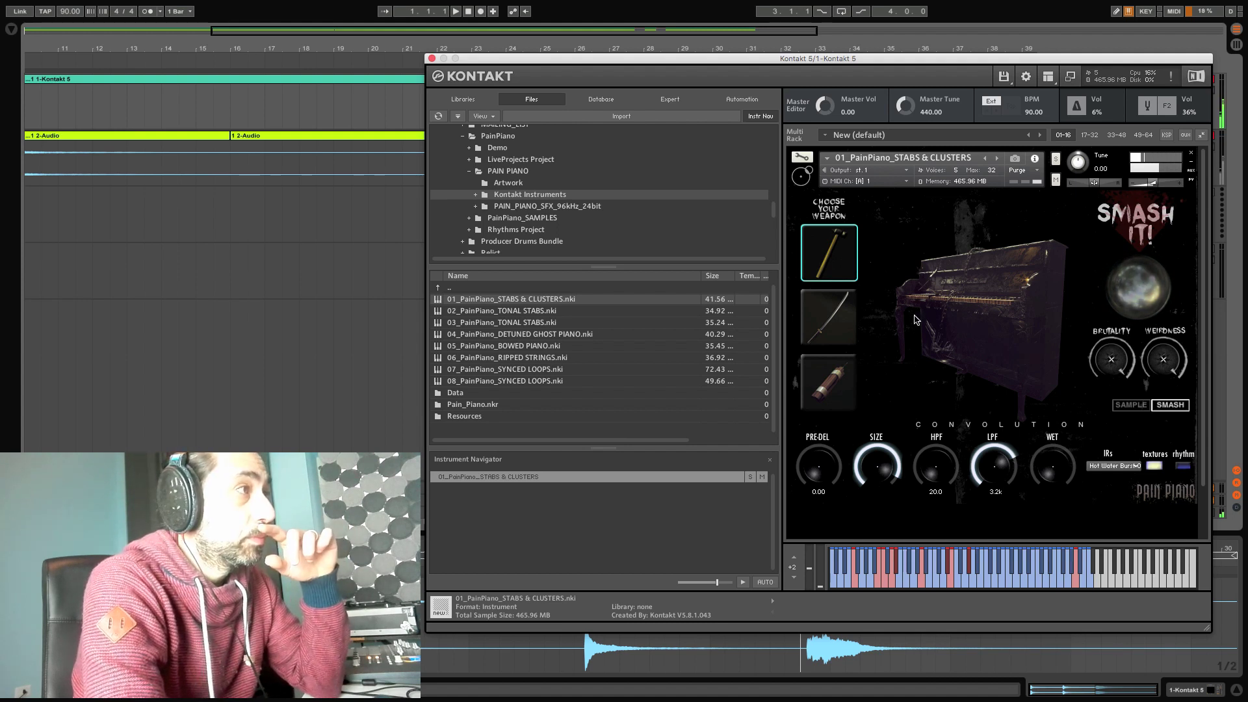
left_click(847, 318)
left_click(1137, 287)
left_click(1137, 287)
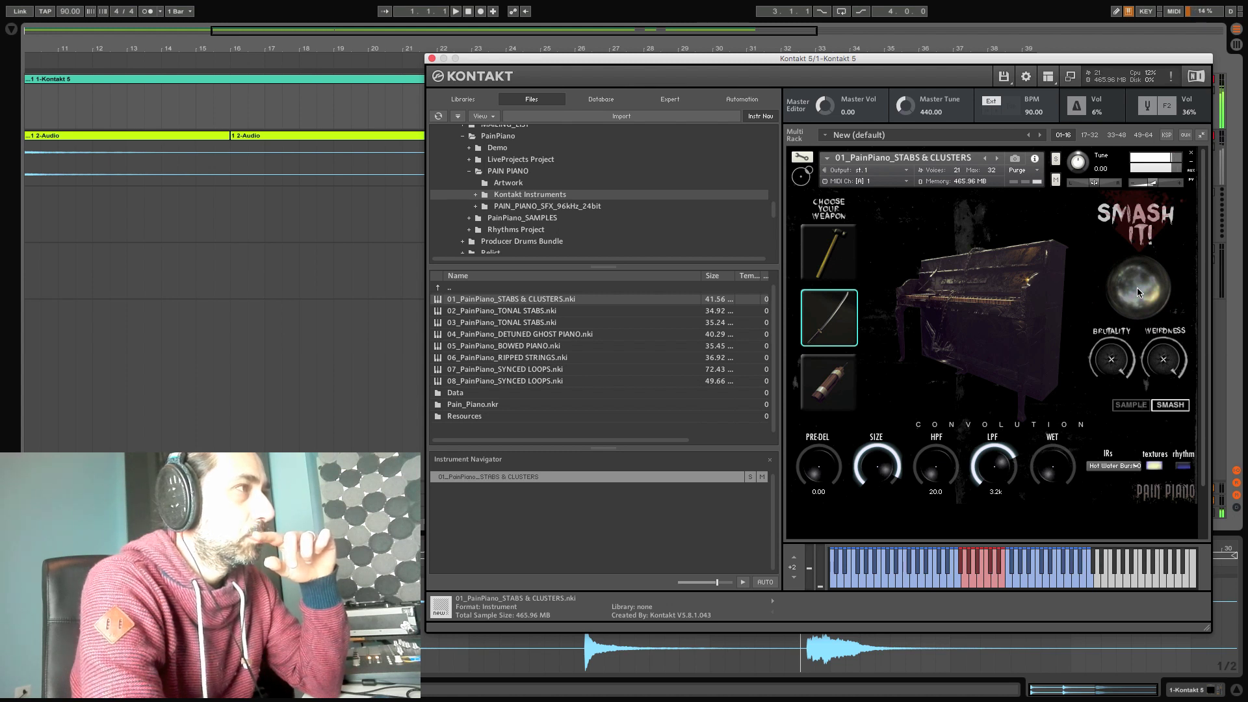
left_click(845, 382)
left_click(1146, 299)
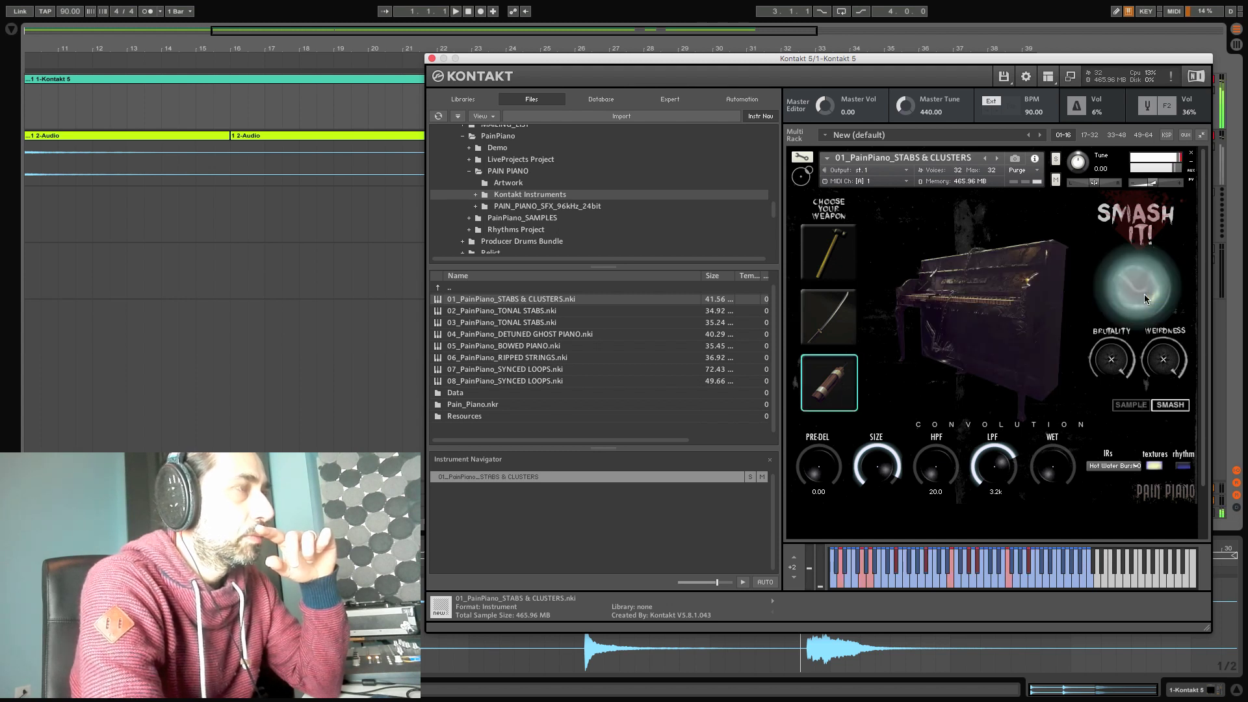
left_click(1149, 182)
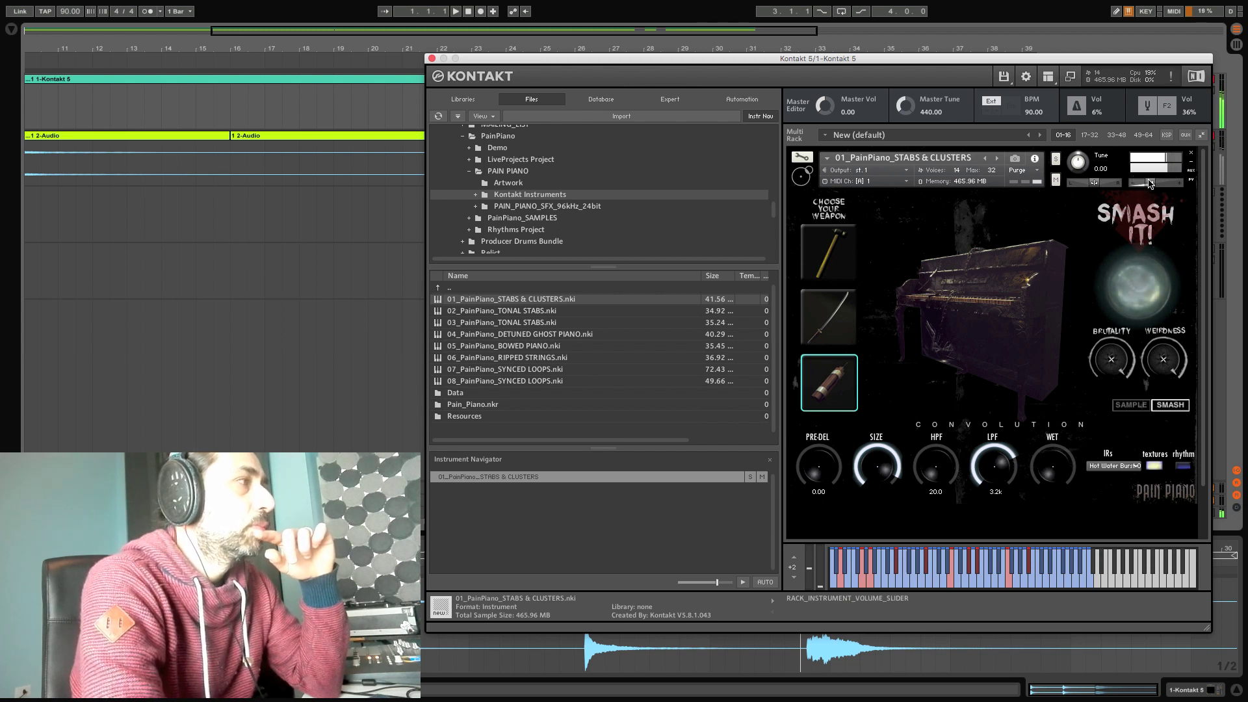
- Move the Kontakt window to uncover the track mixer, and replace the stabs with 06_PainPiano_RIPPED STRINGS.nki from the Sample page
left_click_drag(1010, 62, 810, 47)
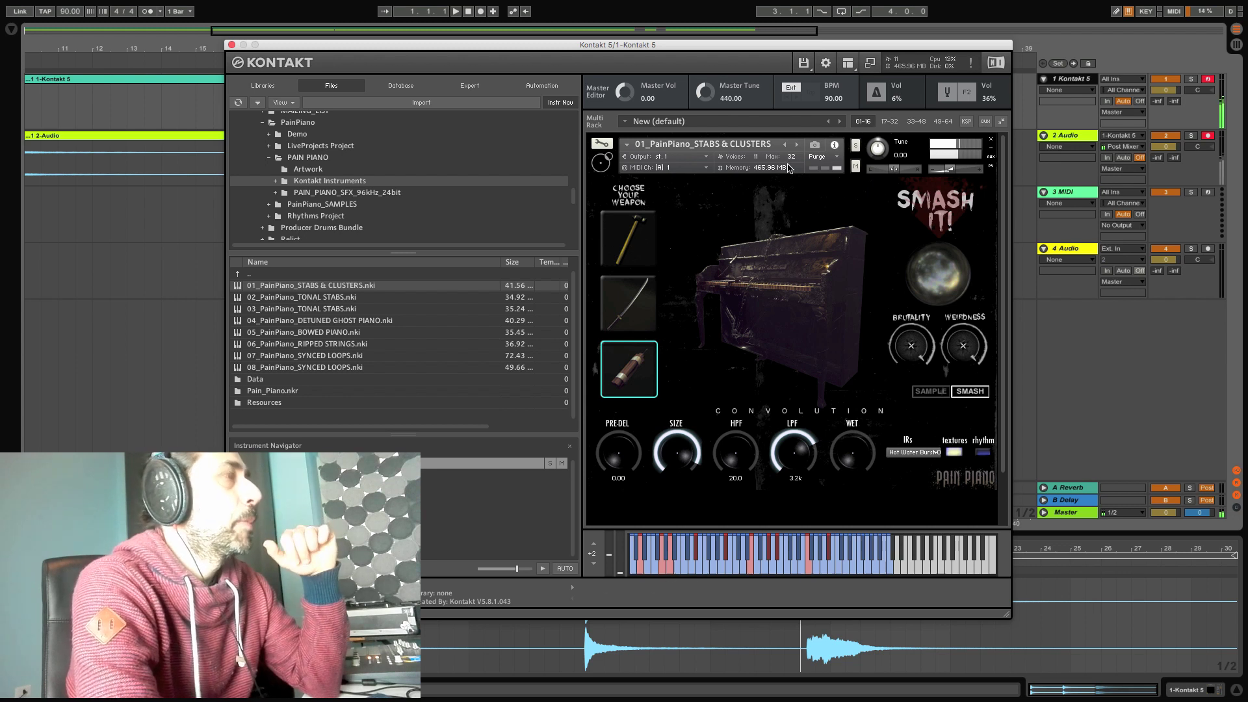
left_click(322, 345)
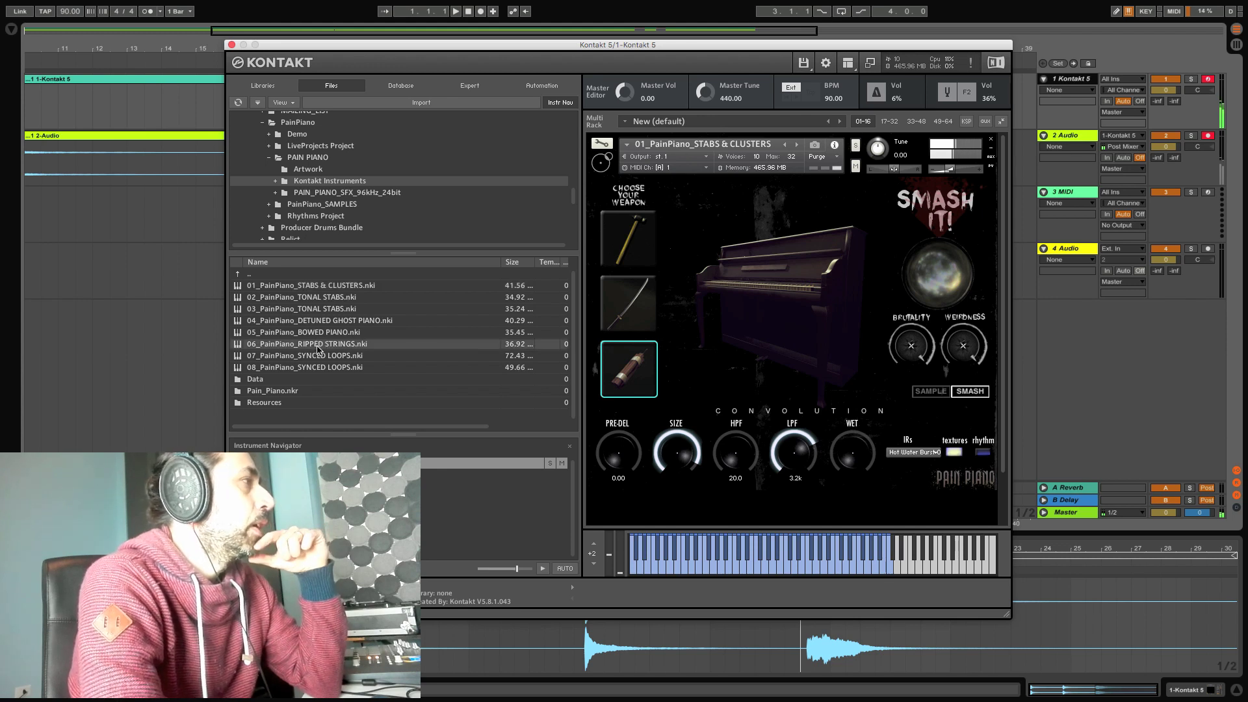
left_click(931, 392)
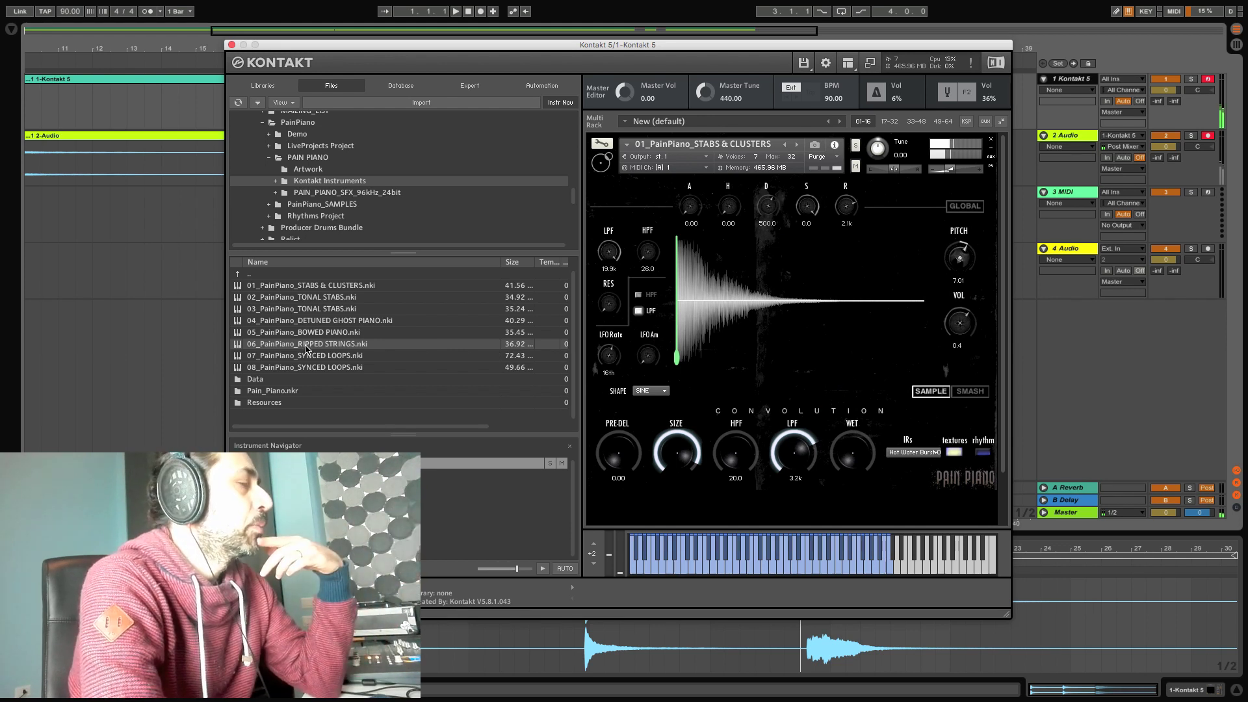
left_click(305, 347)
left_click_drag(306, 348, 661, 146)
left_click(736, 229)
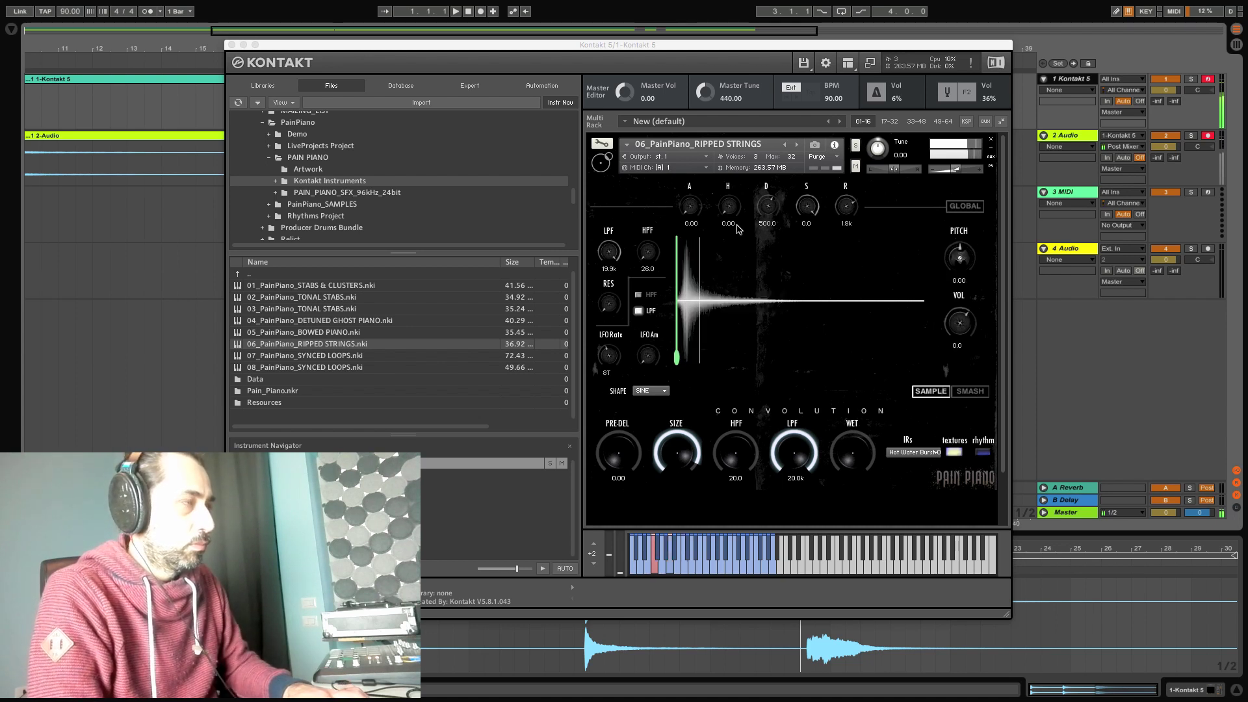
- Try the convolution's wet level on the ripped strings and replace them with 04_PainPiano_DETUNED GHOST PIANO.nki
left_click(849, 450)
left_click_drag(849, 450, 853, 478)
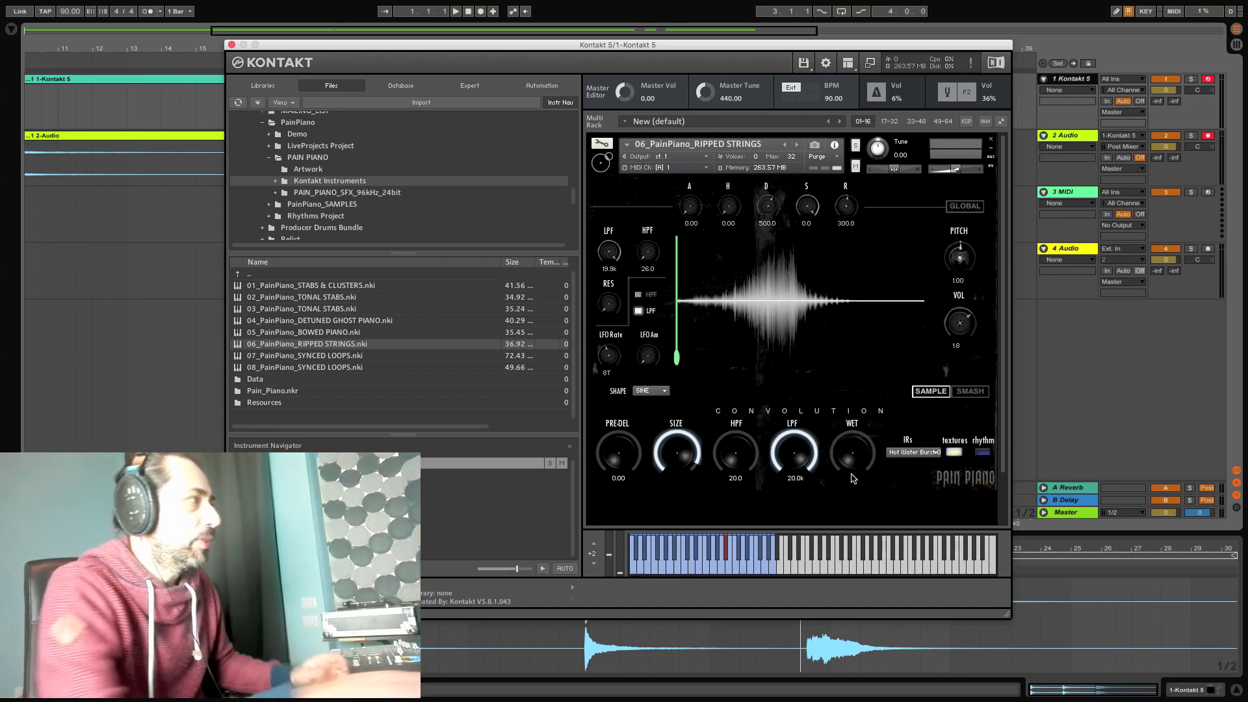
left_click(355, 321)
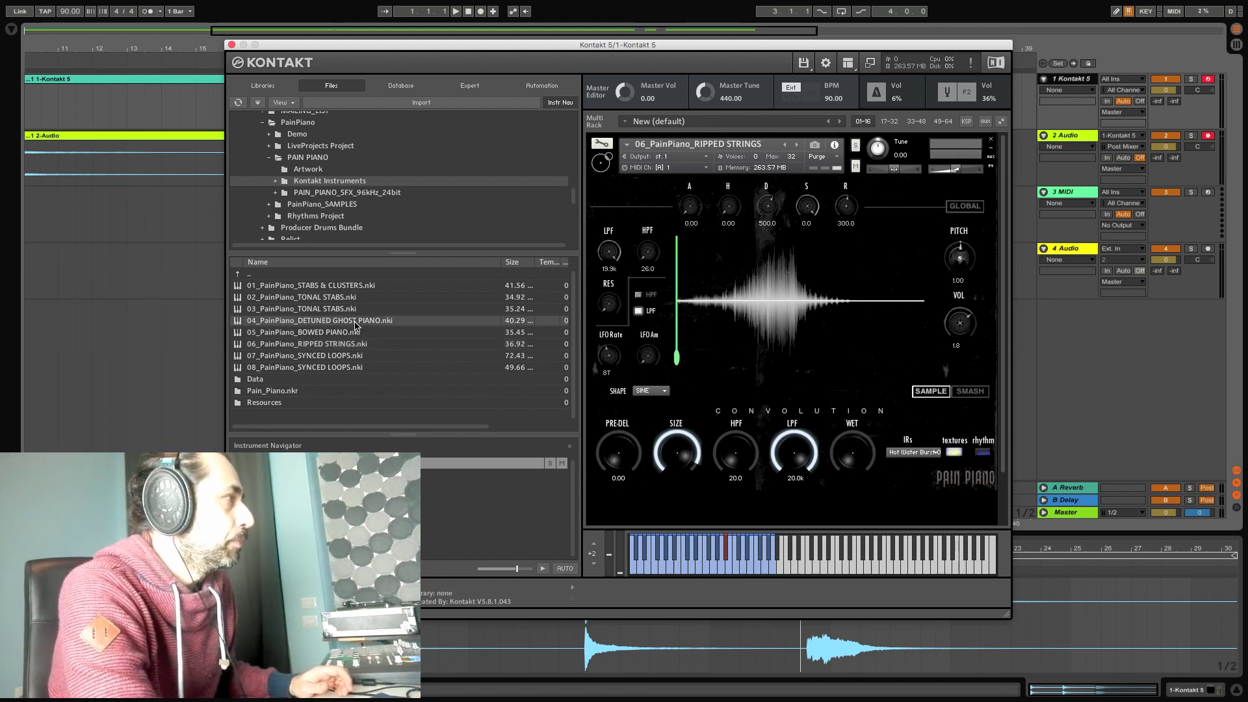
left_click_drag(332, 323, 677, 149)
left_click(725, 231)
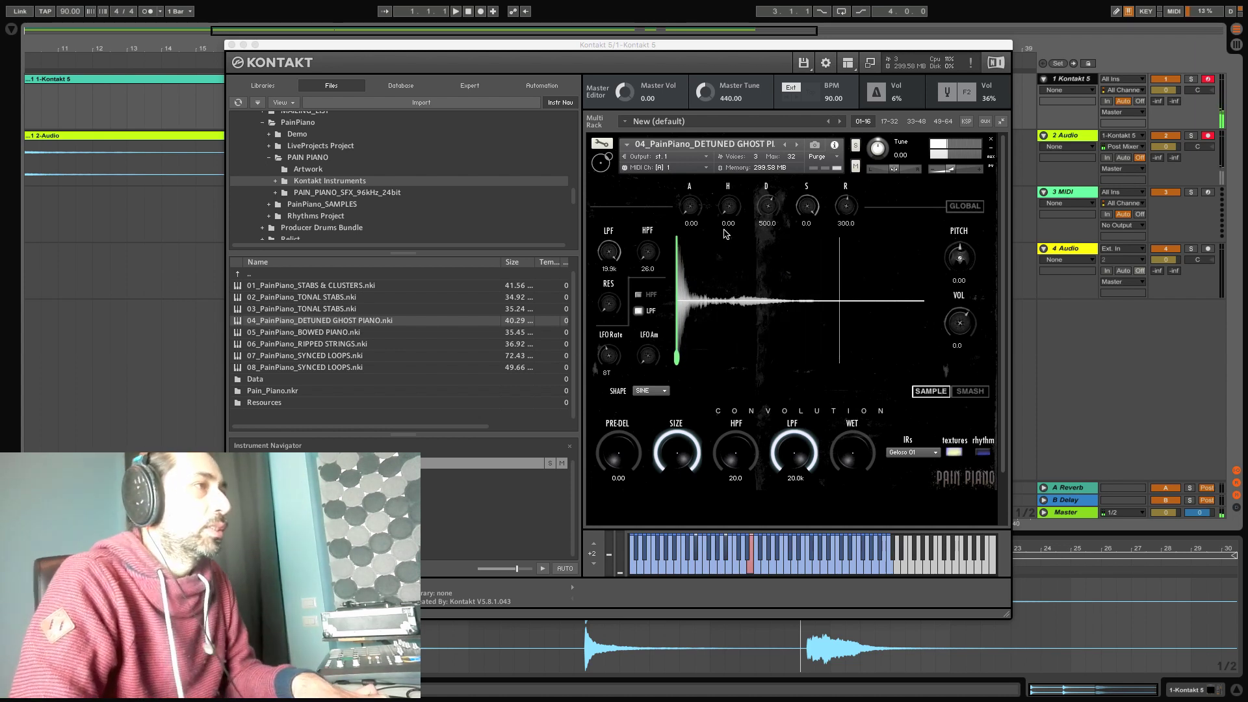
- Enable Global, set the ghost piano's global pitch to C# and smash it with the hammer
left_click(980, 212)
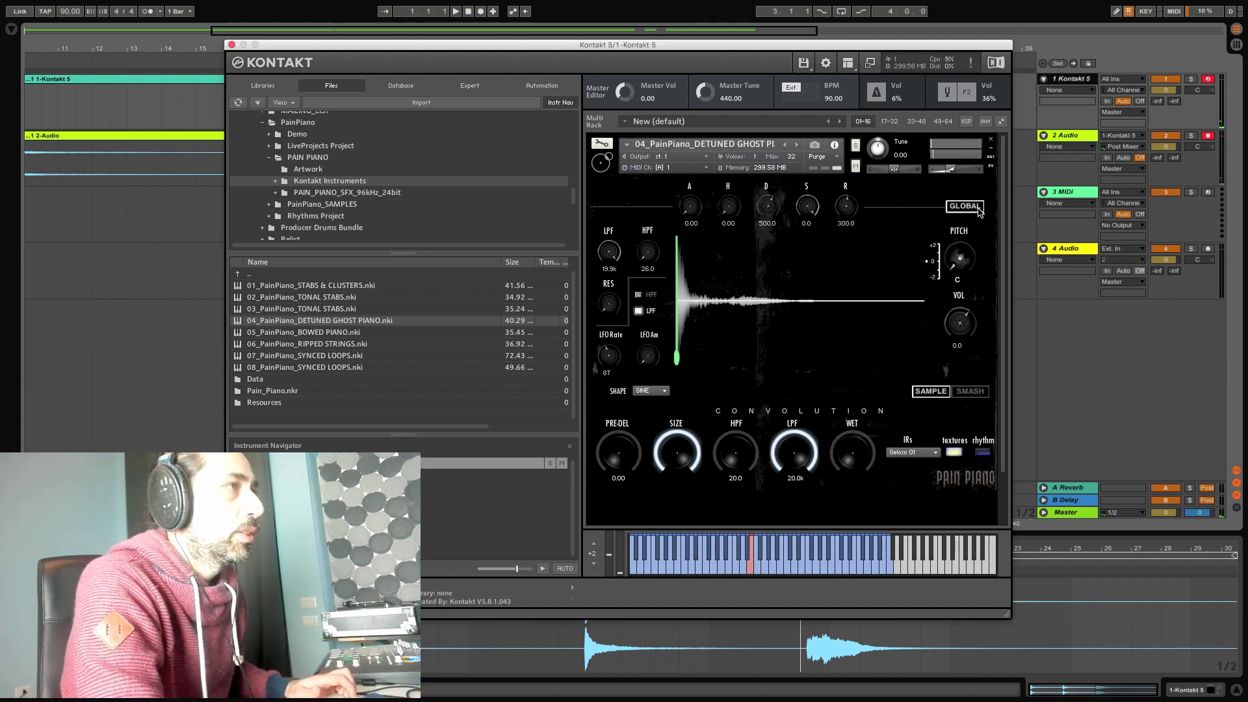
left_click_drag(962, 263, 957, 259)
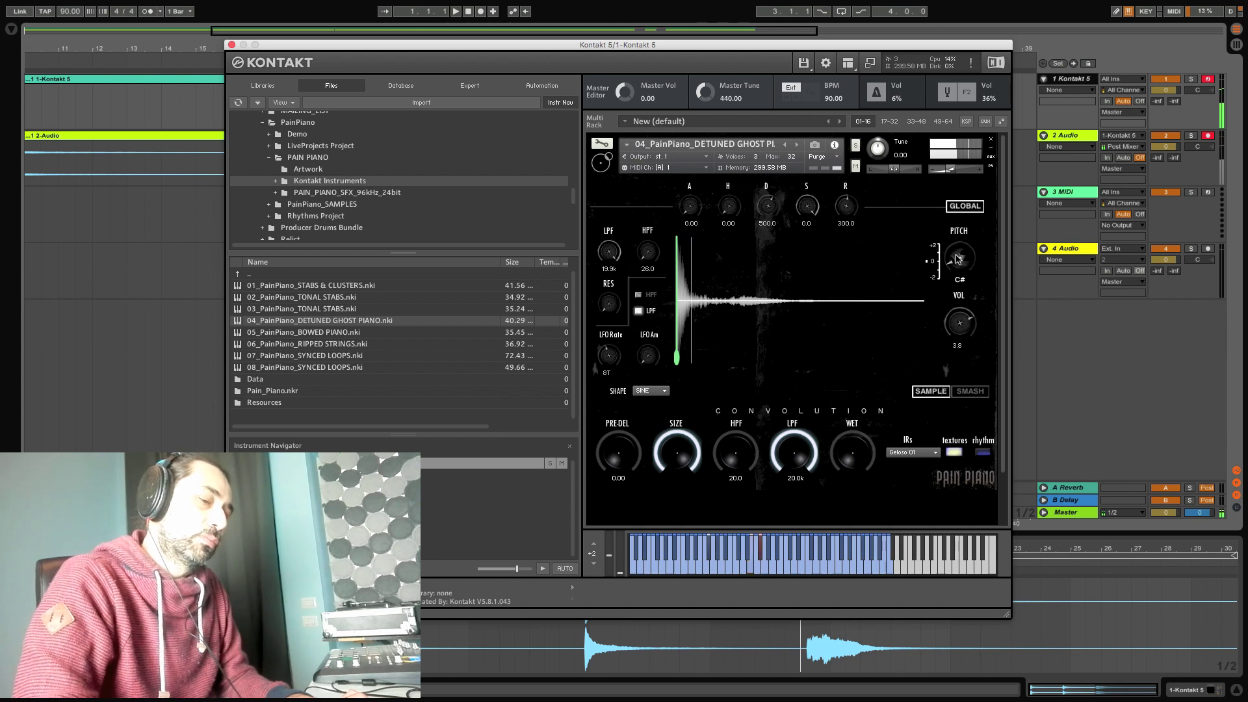
left_click(970, 391)
left_click(939, 275)
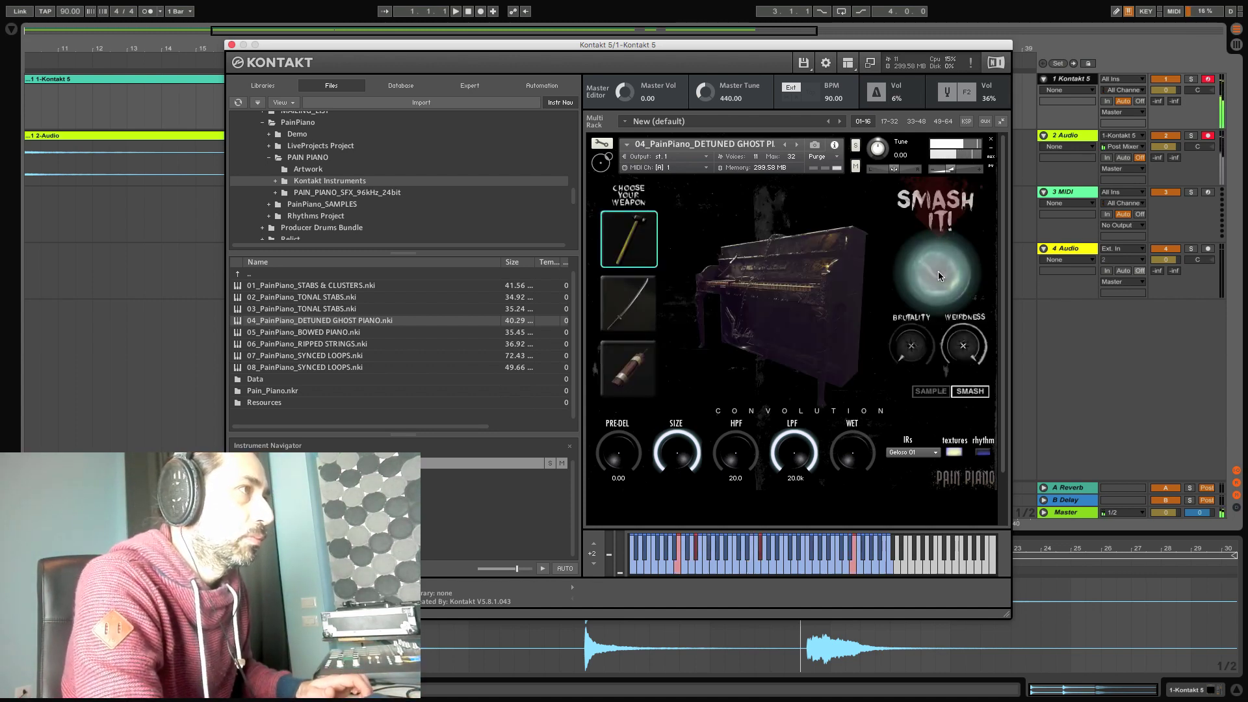
- Reduce the smash weirdness, raise the convolution's wet level slightly and smash the ghost piano again
left_click_drag(938, 275, 922, 258)
left_click_drag(973, 336, 961, 358)
left_click_drag(847, 454, 845, 459)
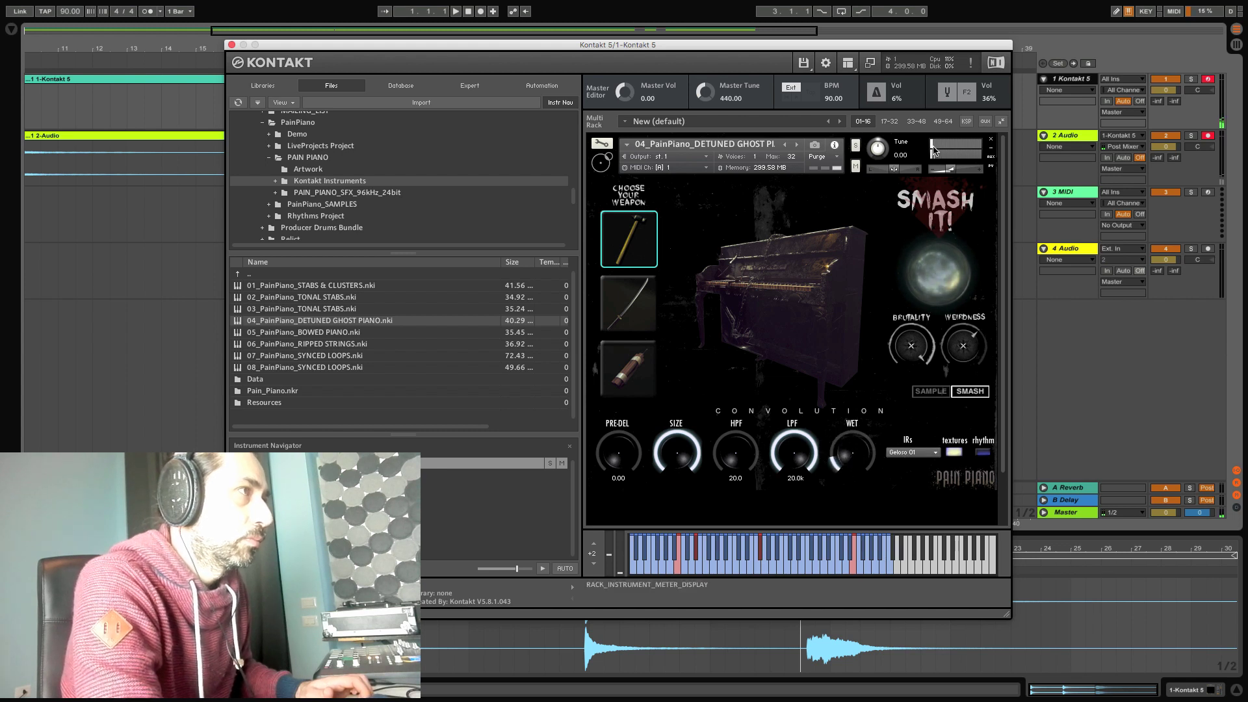
left_click(941, 275)
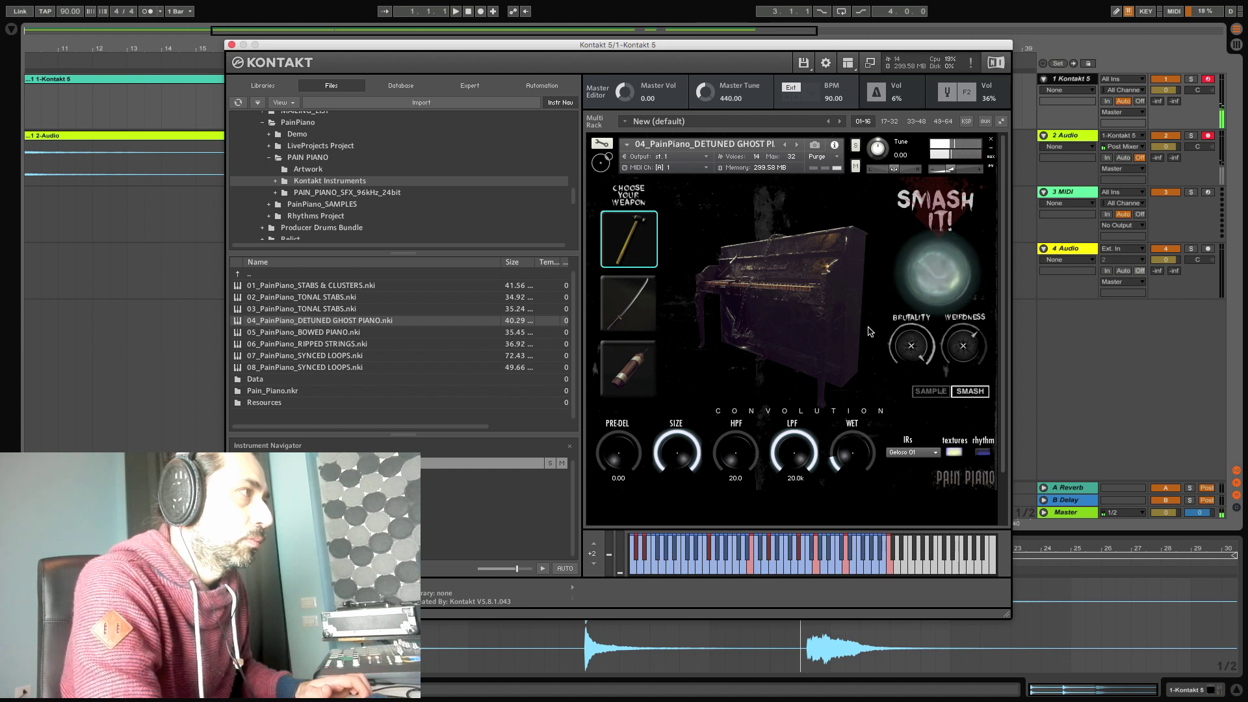
- Change the ghost piano's global pitch to D# with a lower octave on the Sample page, smashing it before and after
left_click(931, 391)
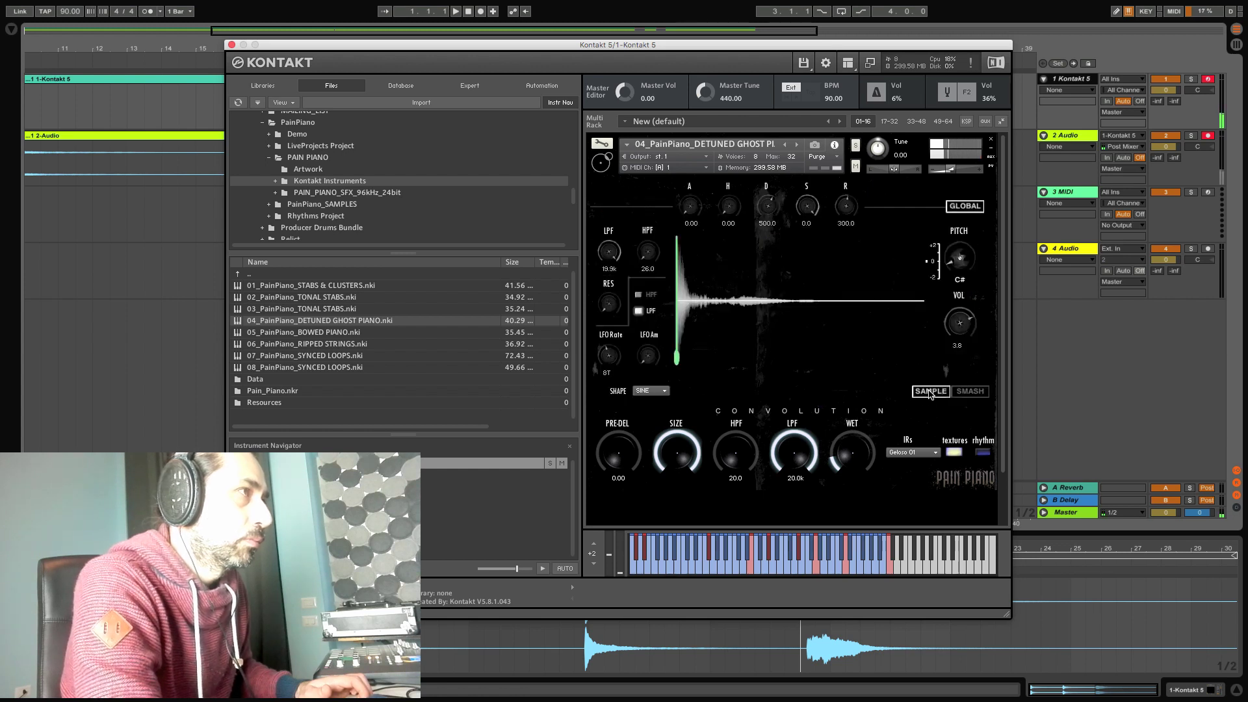
left_click(969, 391)
left_click(943, 283)
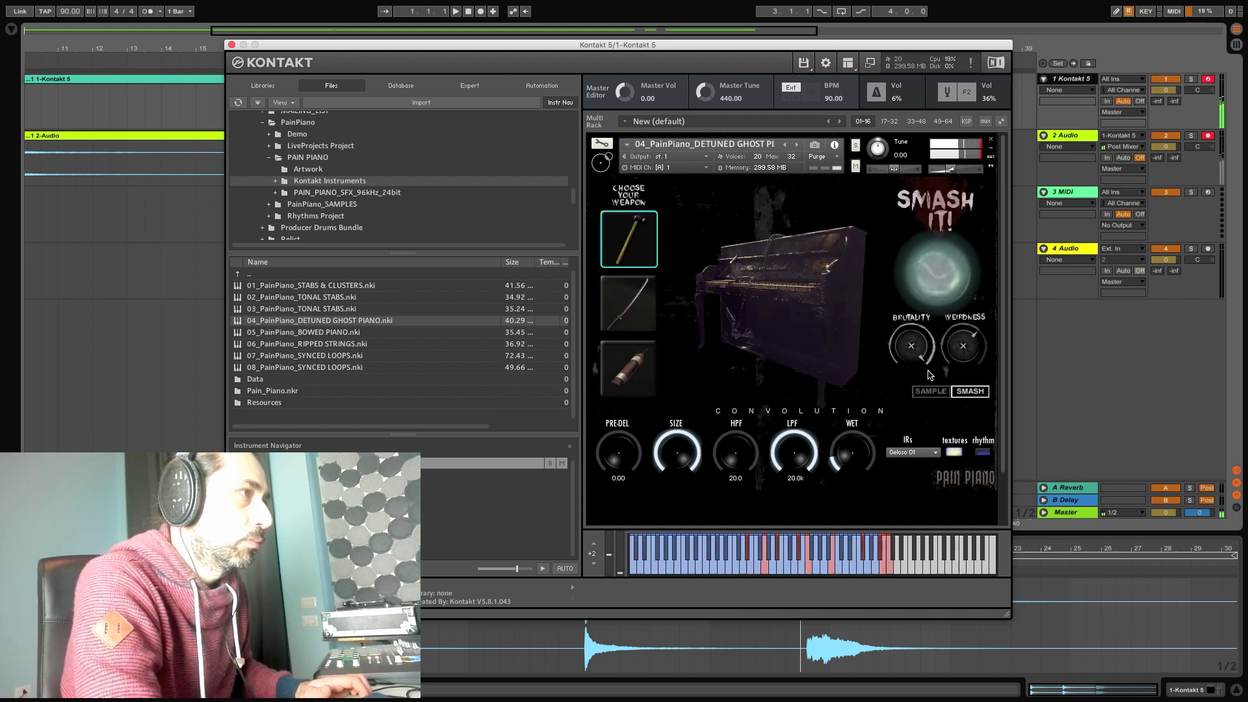
left_click(929, 391)
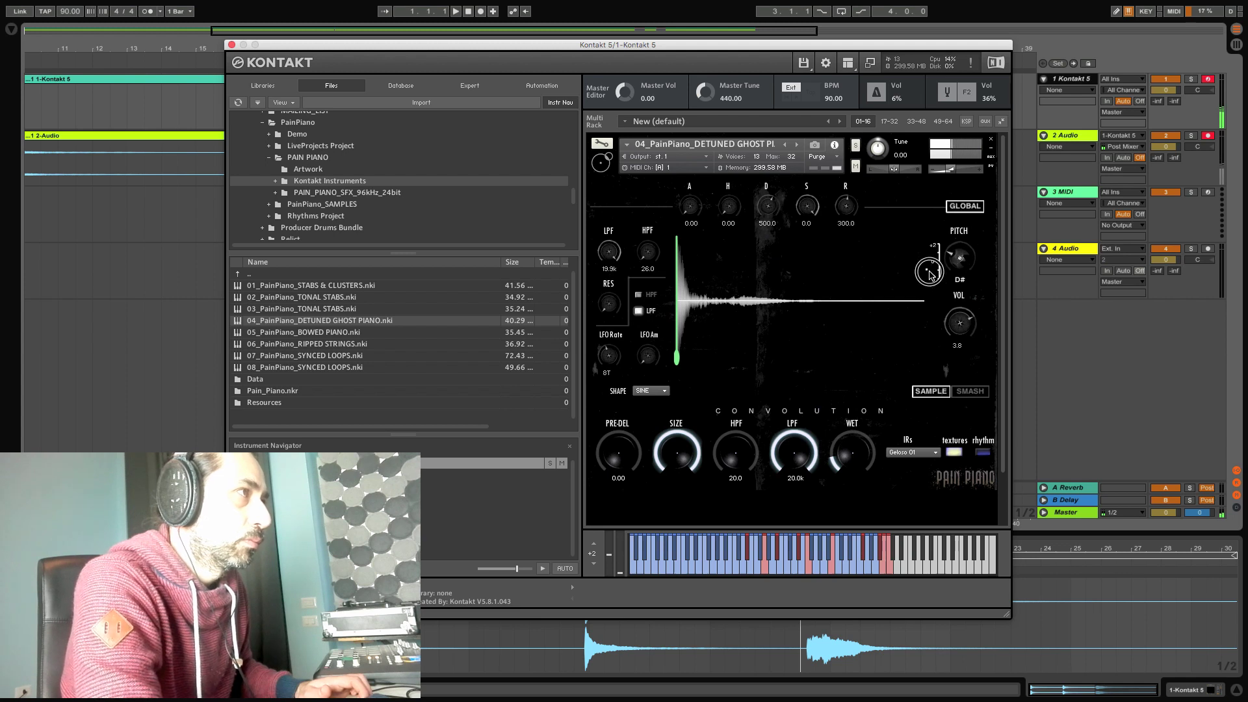
left_click(972, 392)
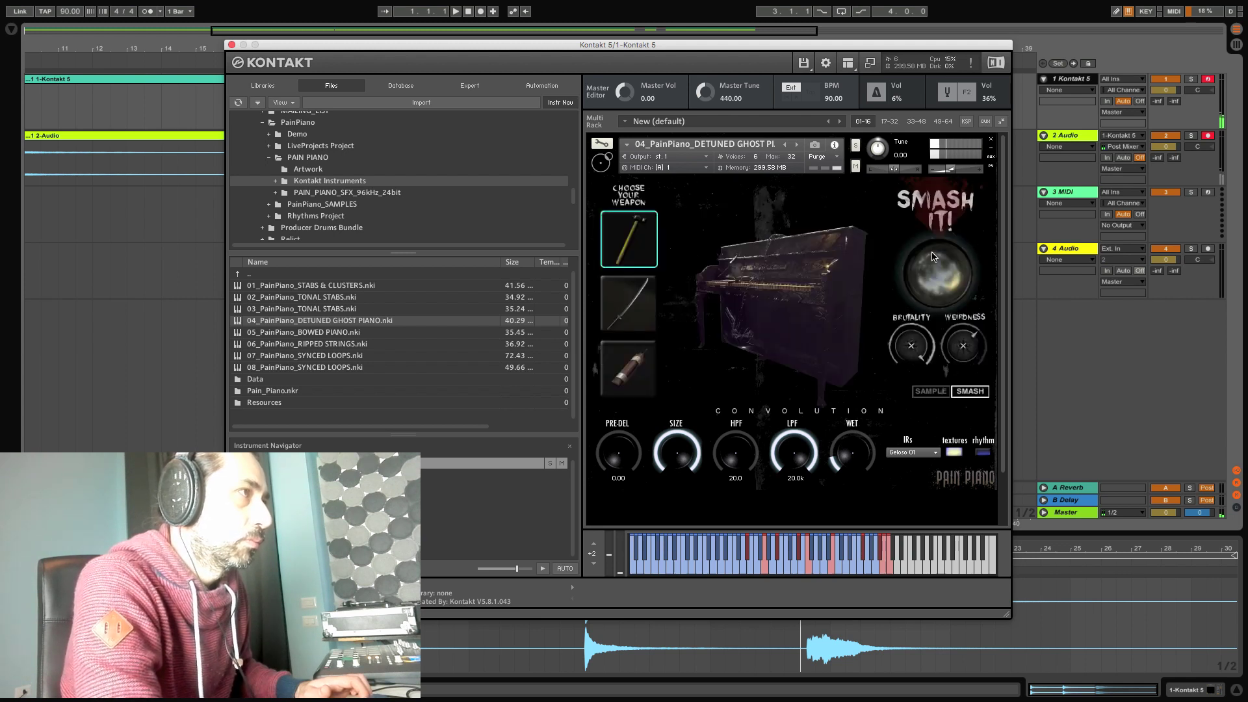
left_click(952, 282)
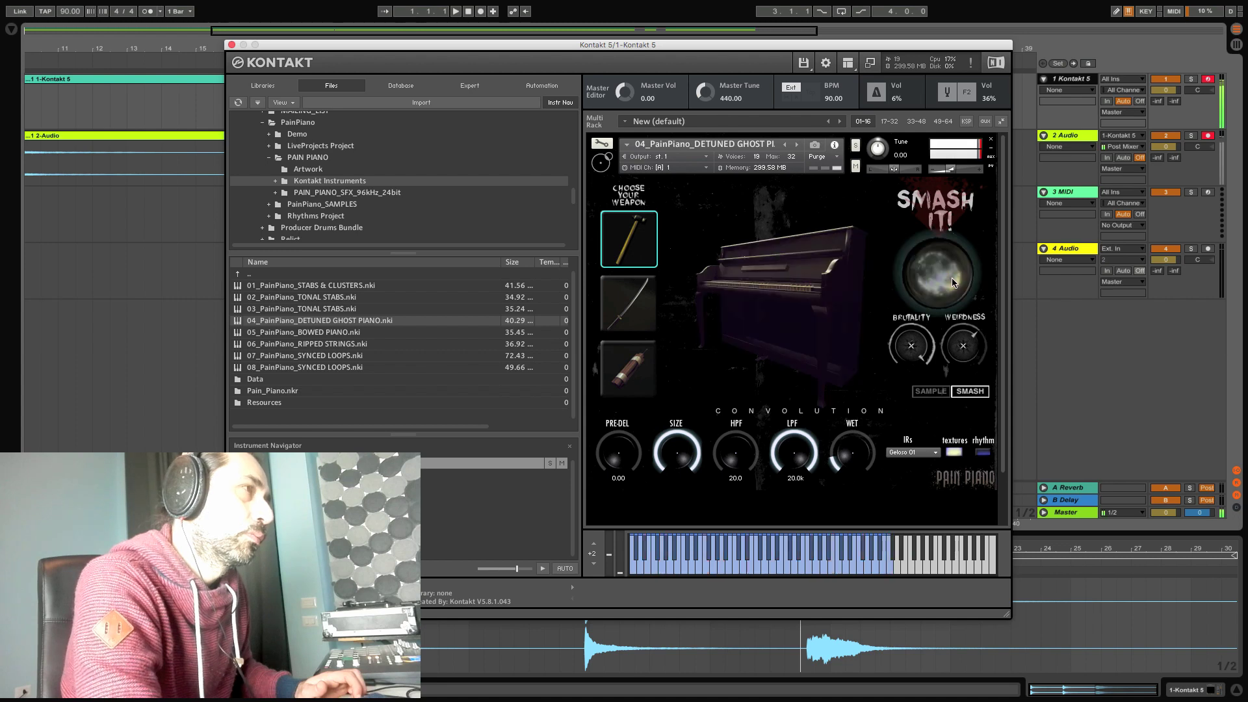